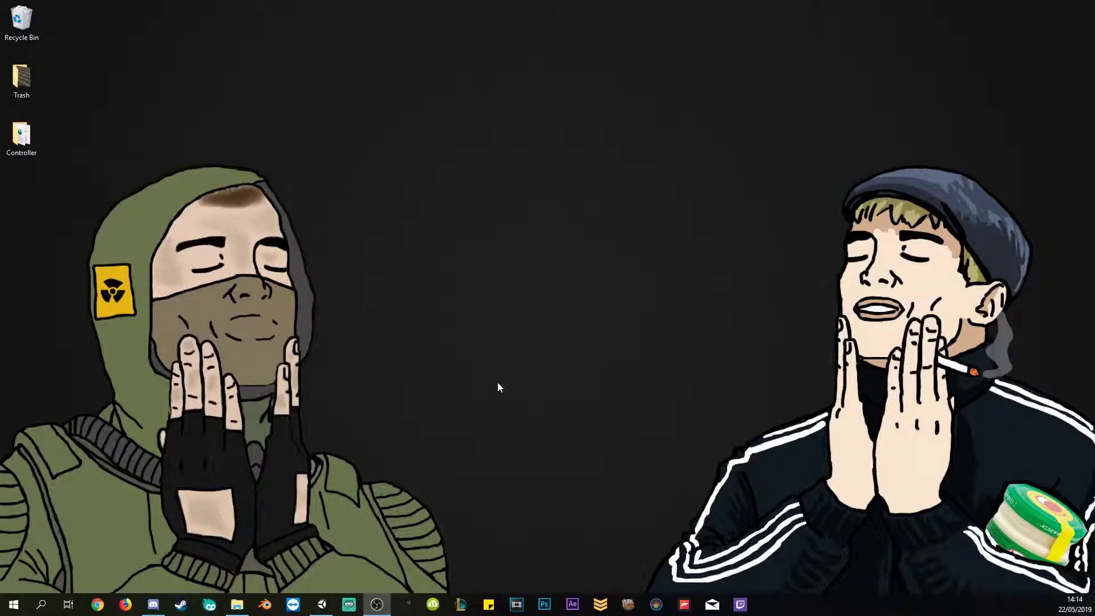
Switch to the Unity editor and frame the Yato avatar's upper body in the scene.
left_click(322, 604)
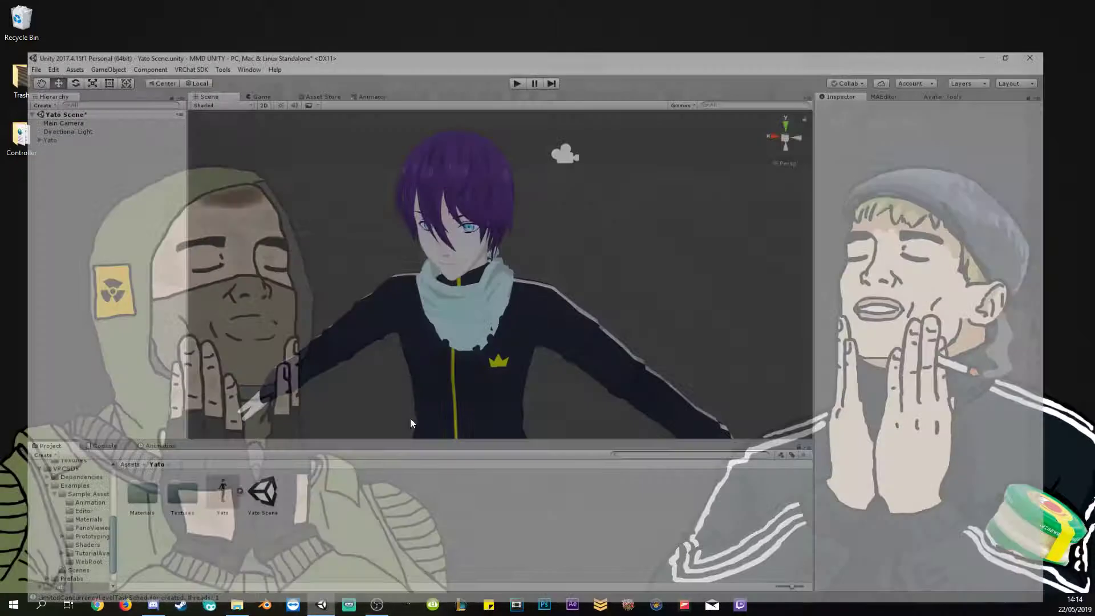
scroll(444, 323, "down", 5)
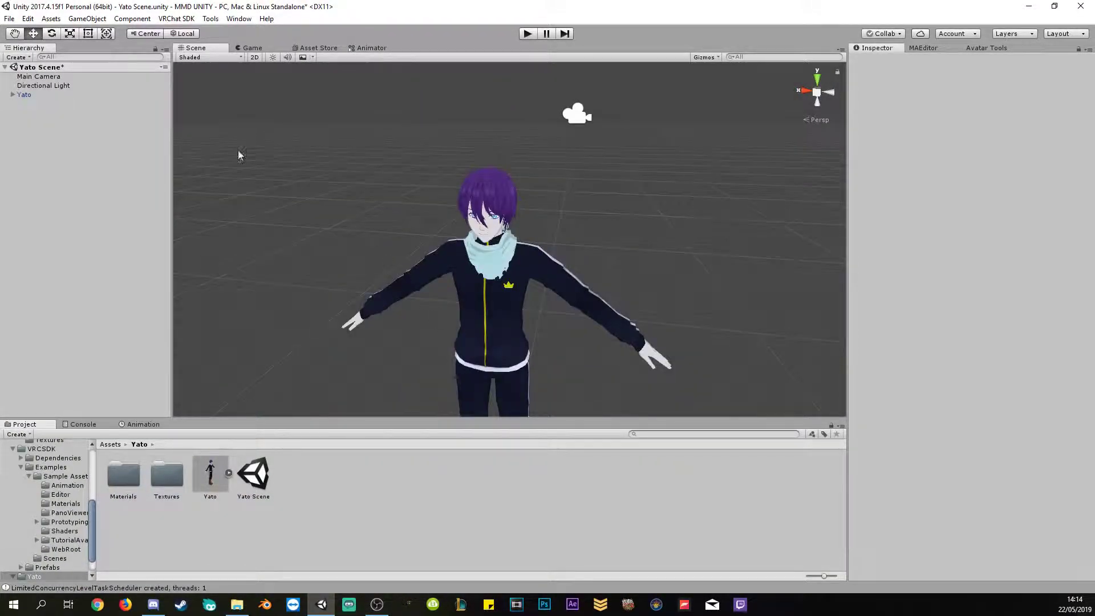
left_click_drag(311, 154, 690, 411)
scroll(643, 376, "down", 2)
scroll(643, 374, "up", 2)
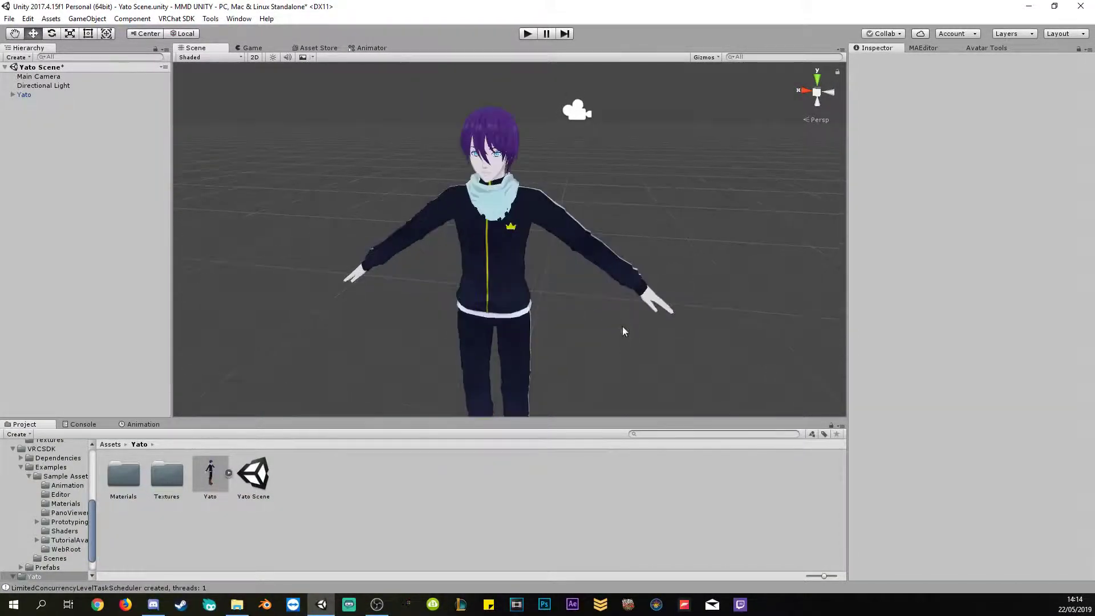
Create a new folder named Animations inside the Yato assets folder.
left_click(254, 478)
left_click(206, 474)
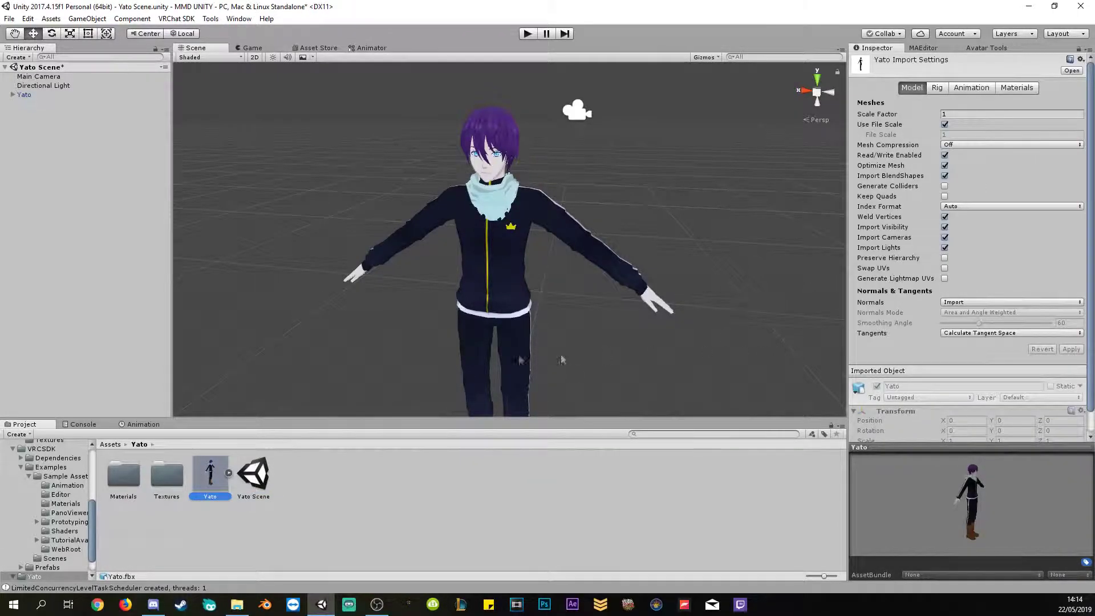
left_click(323, 520)
right_click(317, 517)
mouse_move(342, 279)
left_click(505, 226)
type("Animations")
key("Return")
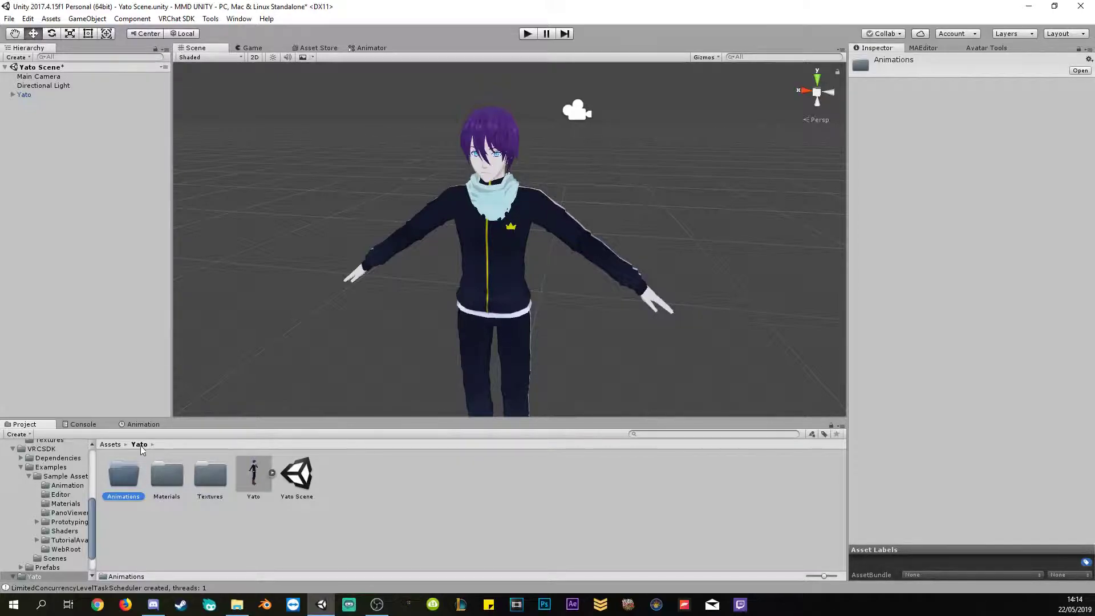
Search the project assets for "Custom" and duplicate the CustomOverrideEmpty override controller.
double_click(128, 477)
right_click(301, 479)
left_click(491, 479)
left_click(670, 435)
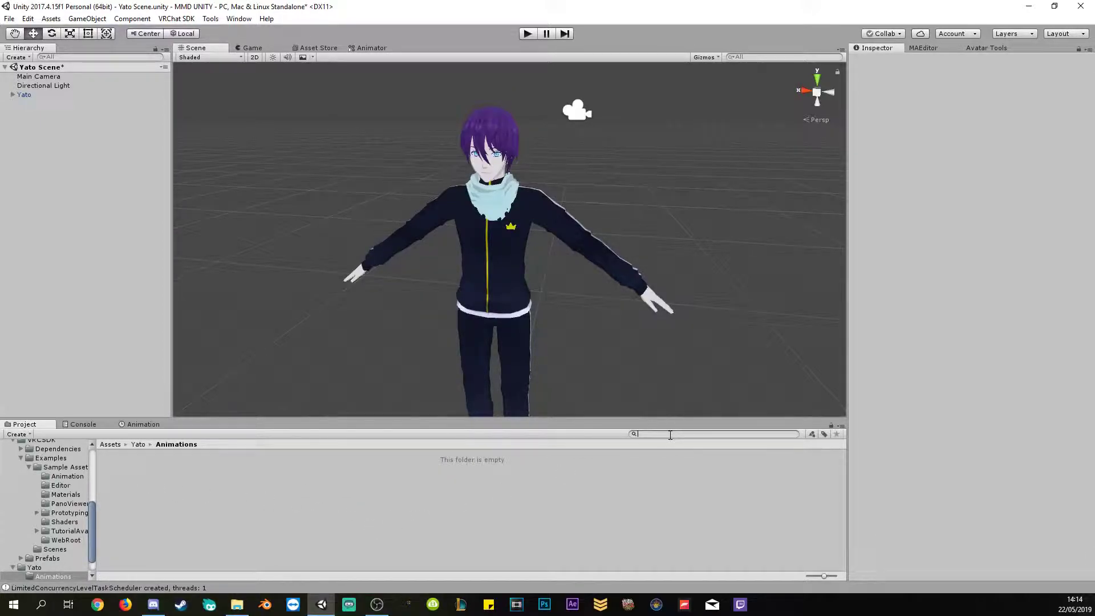
type("C")
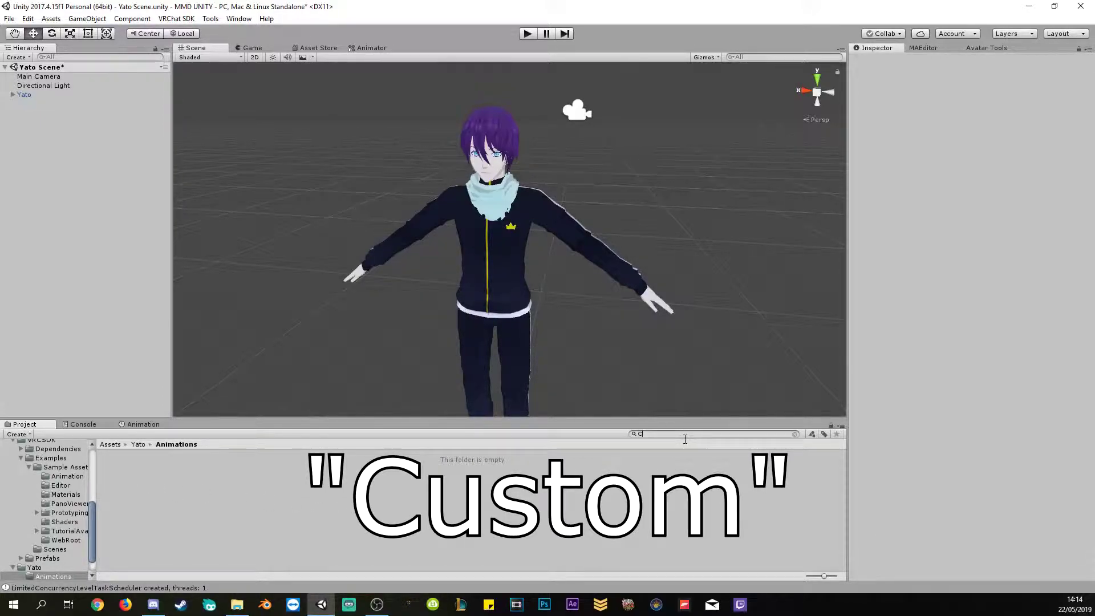
type("ustom")
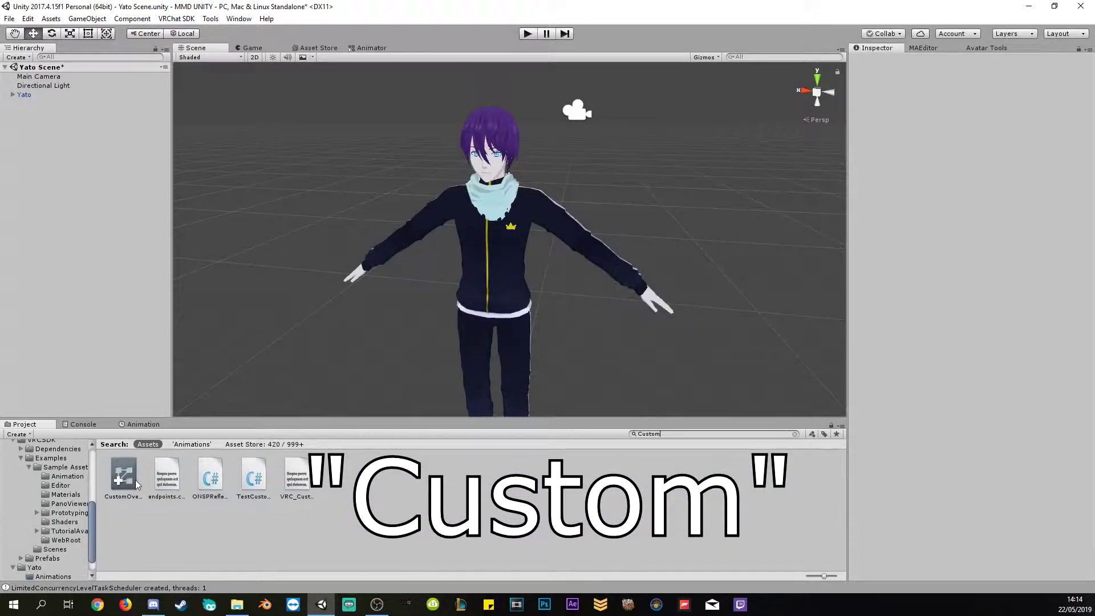
left_click(125, 478)
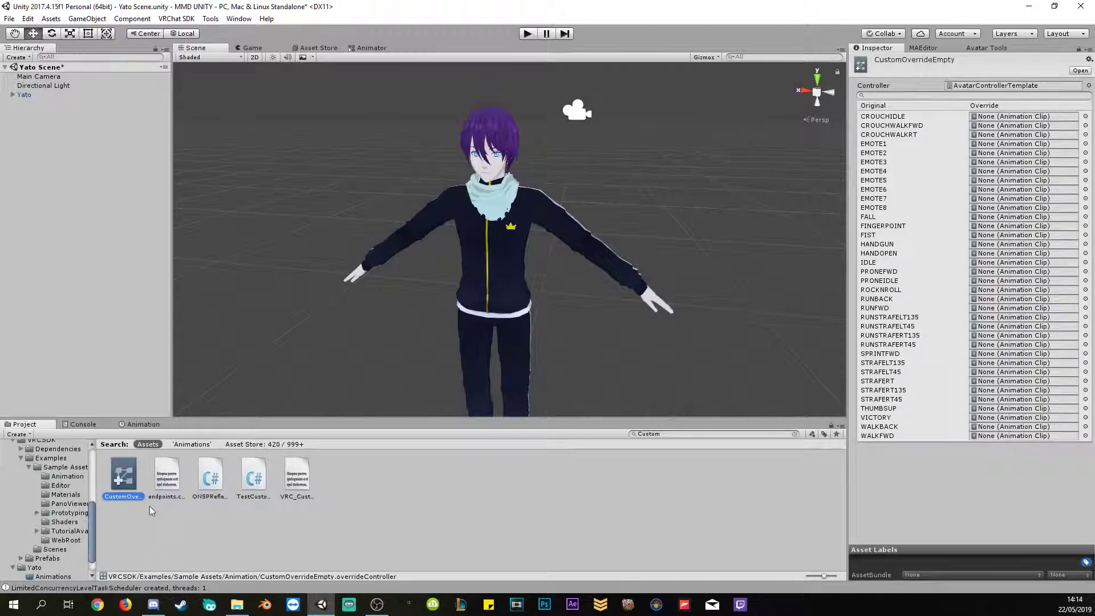
key("ctrl+d")
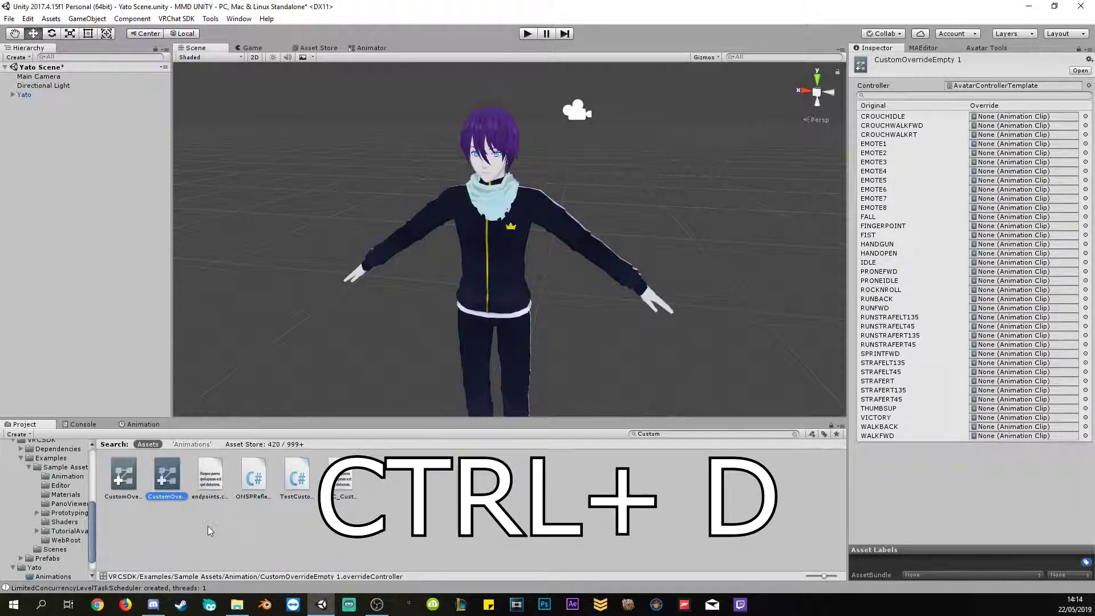
Move the duplicated CustomOverrideEmpty 1 controller into Yato's Animations folder and open that folder.
left_click_drag(168, 480, 52, 558)
left_click(53, 557)
left_click(167, 506)
left_click(139, 445)
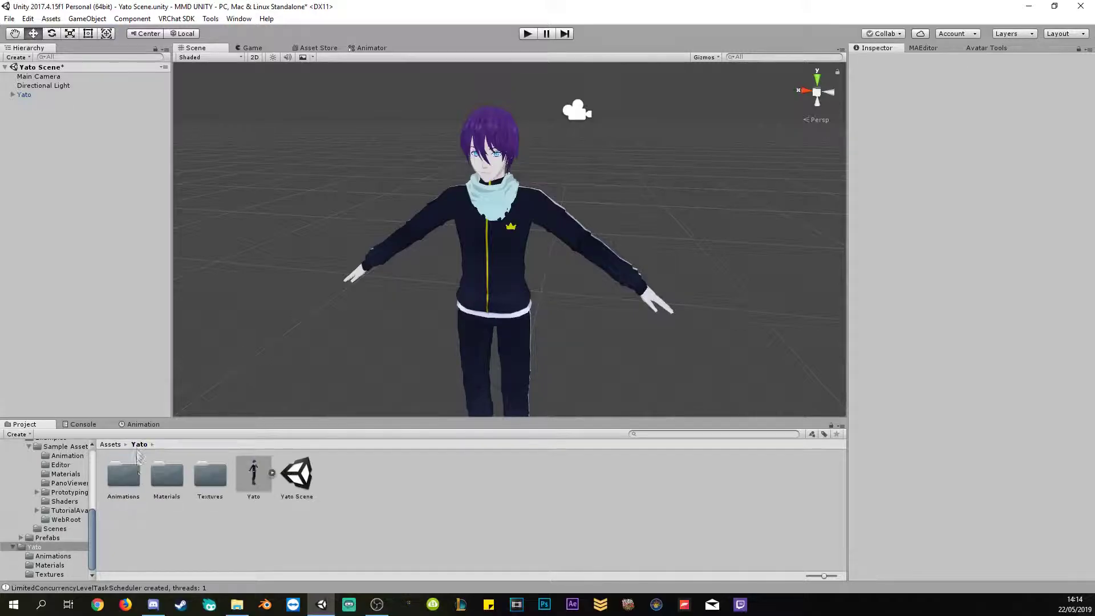
double_click(132, 474)
left_click(137, 482)
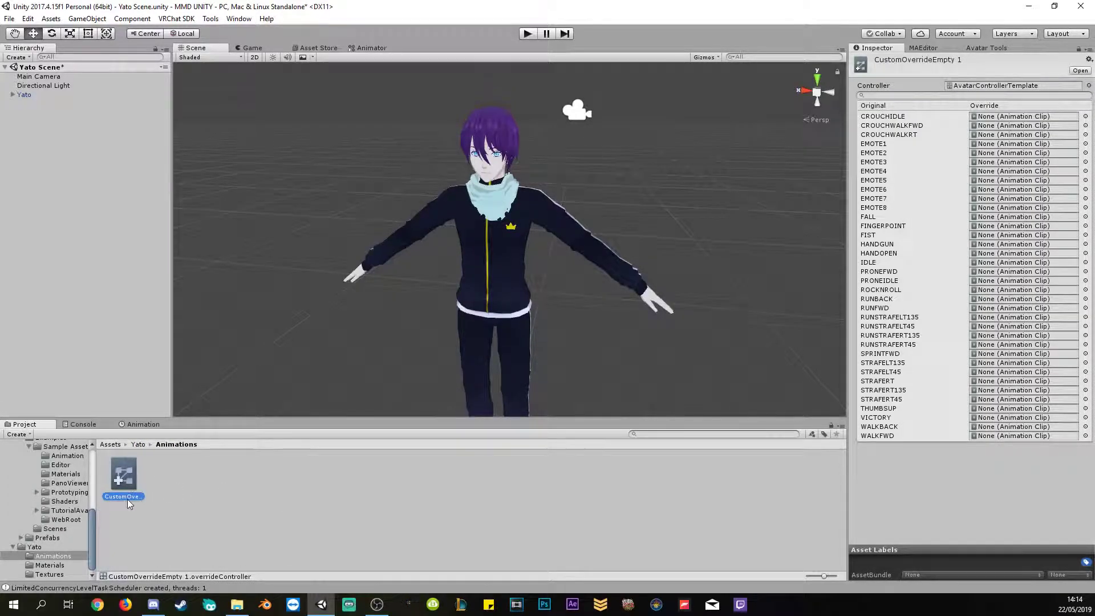
left_click(161, 504)
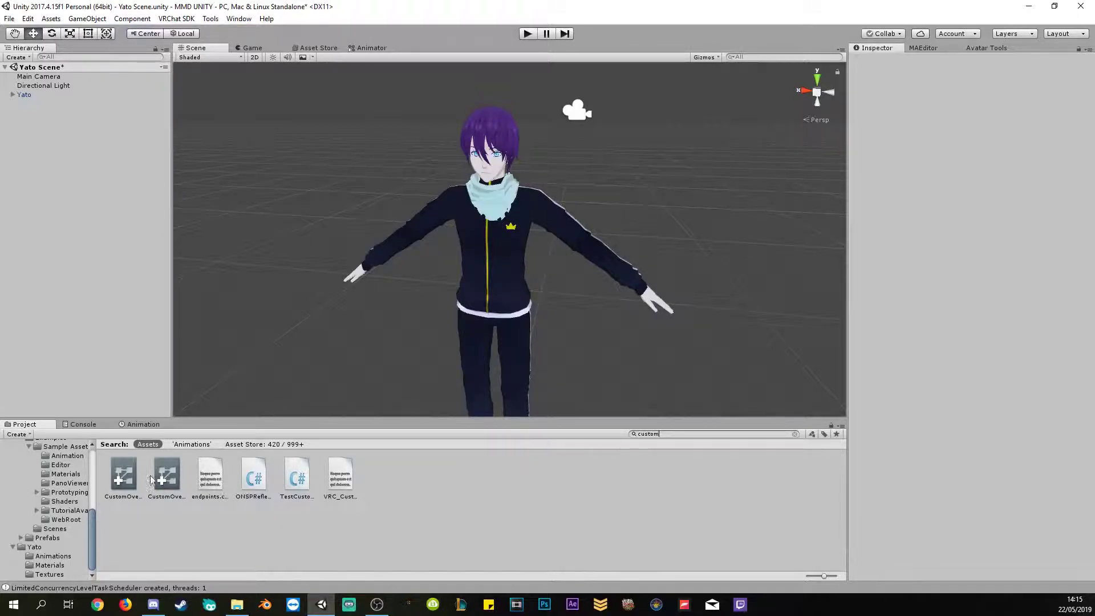
Rename the override controller copy in Yato's Animations folder as Yato Smile.
left_click(51, 556)
left_click(119, 496)
left_click(119, 497)
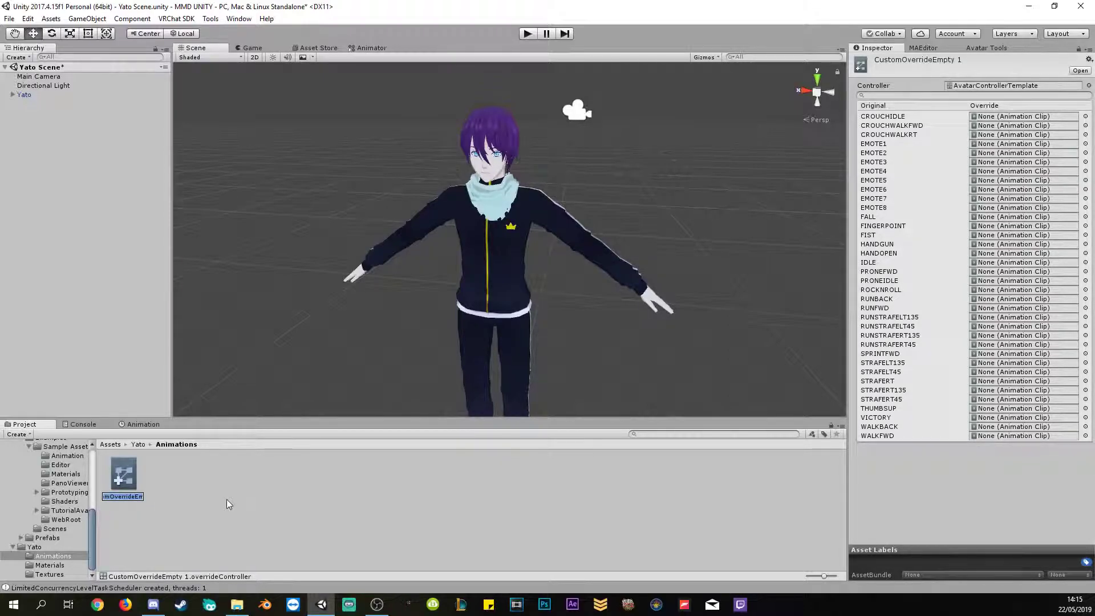
type("Yato Smile")
key("Return")
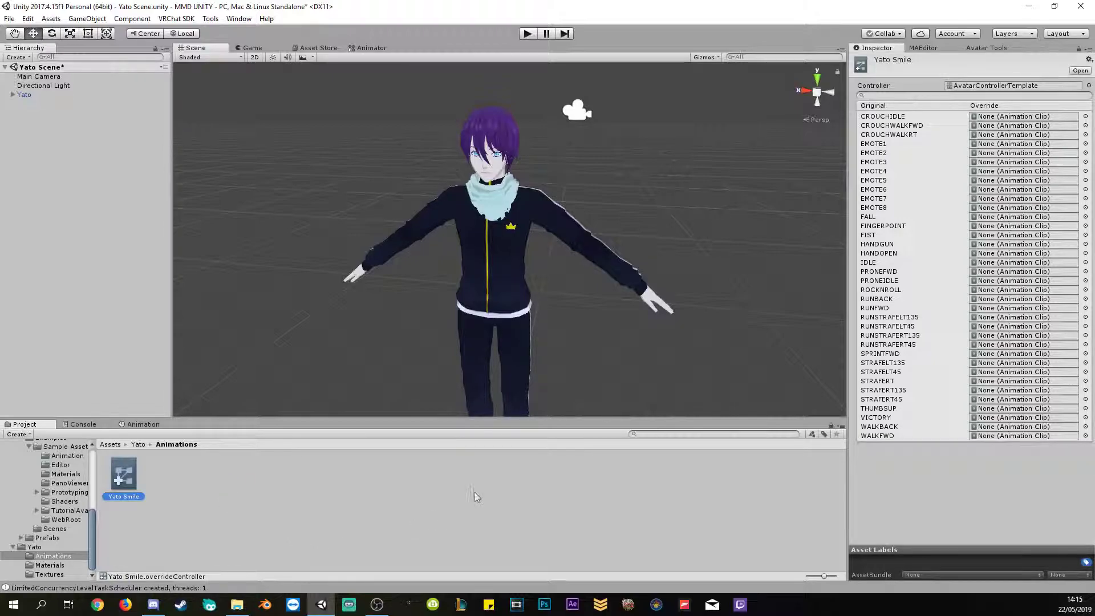
Rename the override controller in Yato's Animations folder as Yato animations.
left_click(137, 498)
type("Yato anm")
key("BackSpace")
type("imations")
key("Return")
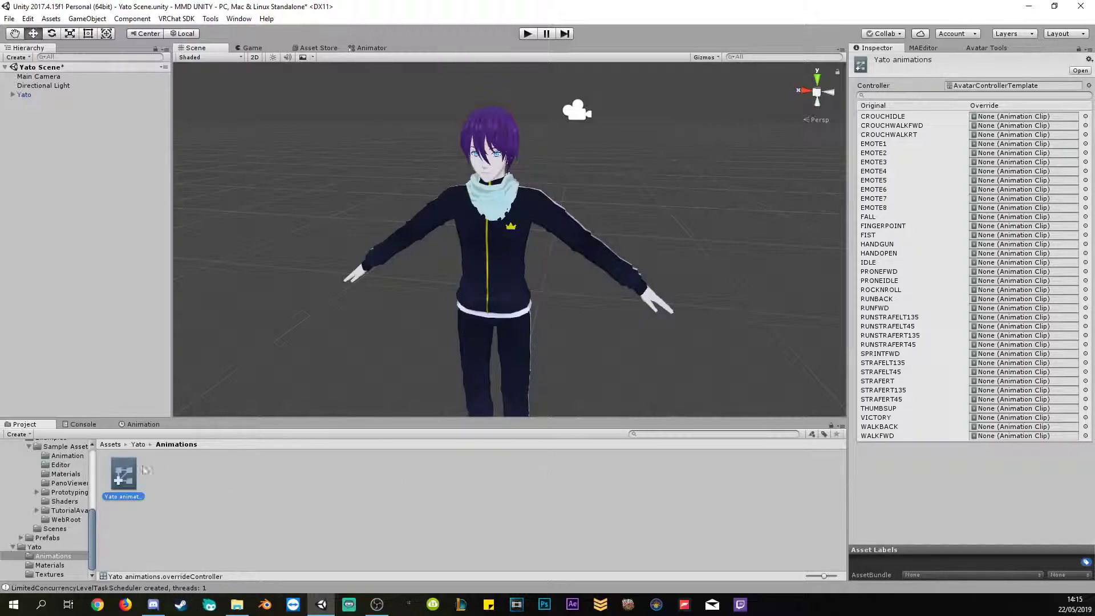
left_click(281, 485)
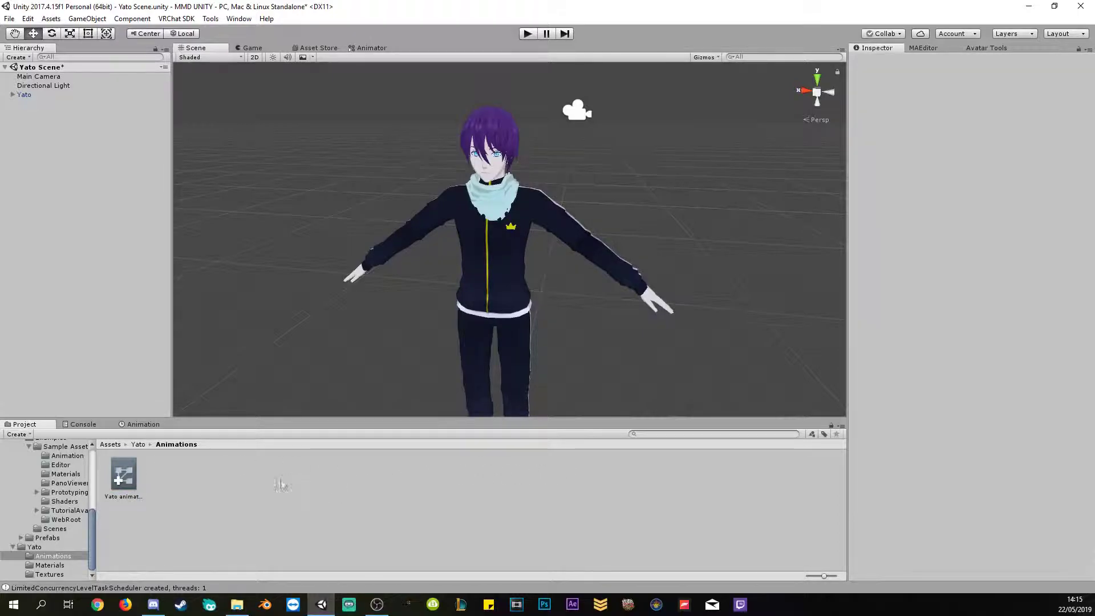
left_click(123, 475)
left_click(207, 464)
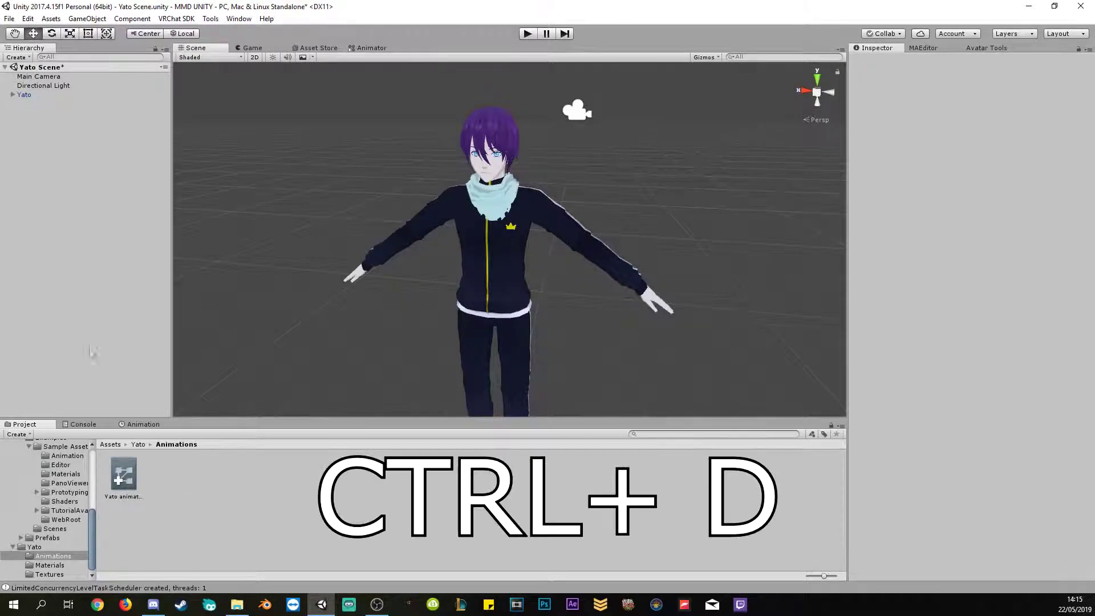
Duplicate the Yato avatar in the scene and deactivate the original.
left_click(32, 95)
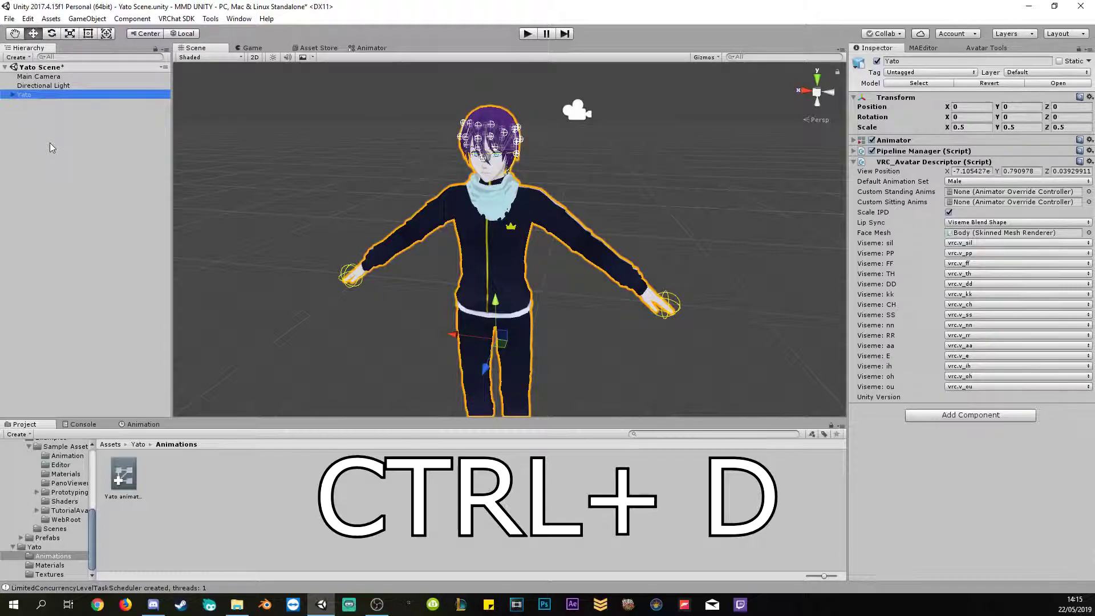
key("ctrl+d")
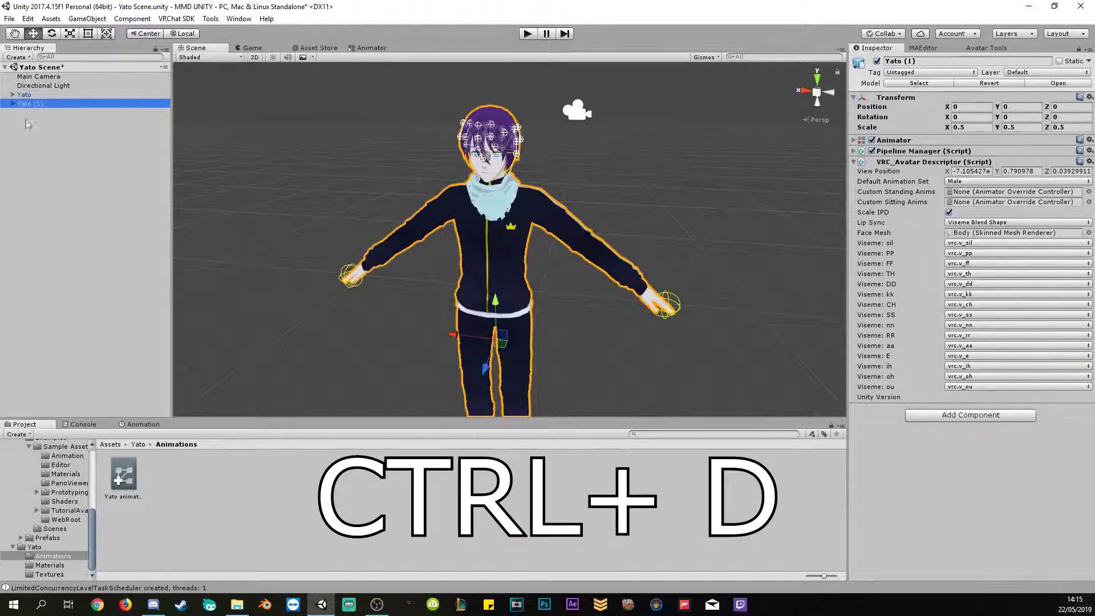
left_click(32, 95)
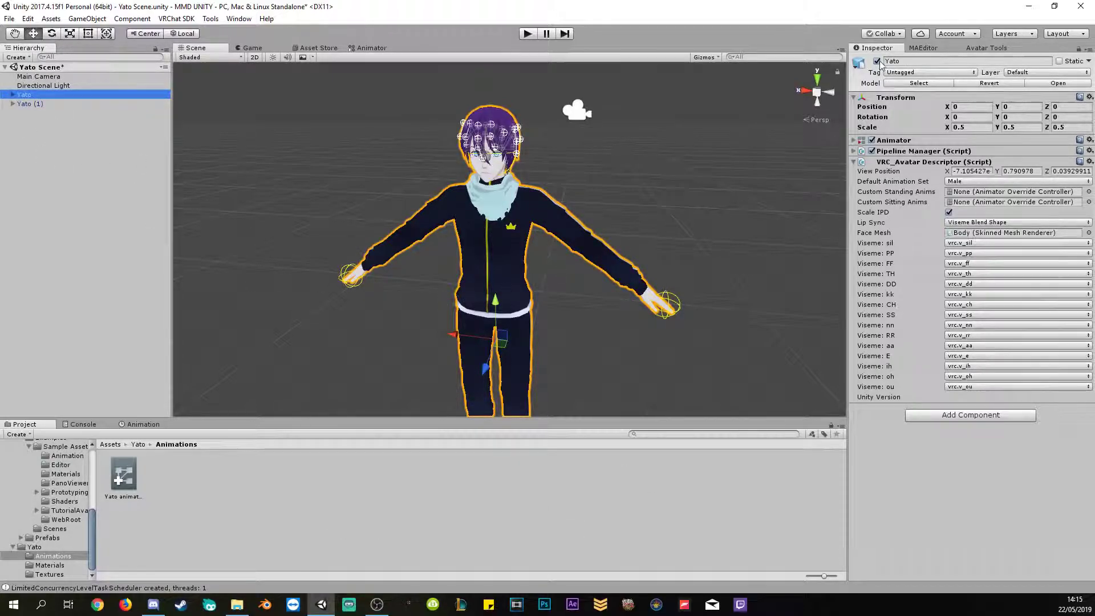
left_click_drag(456, 335, 354, 331)
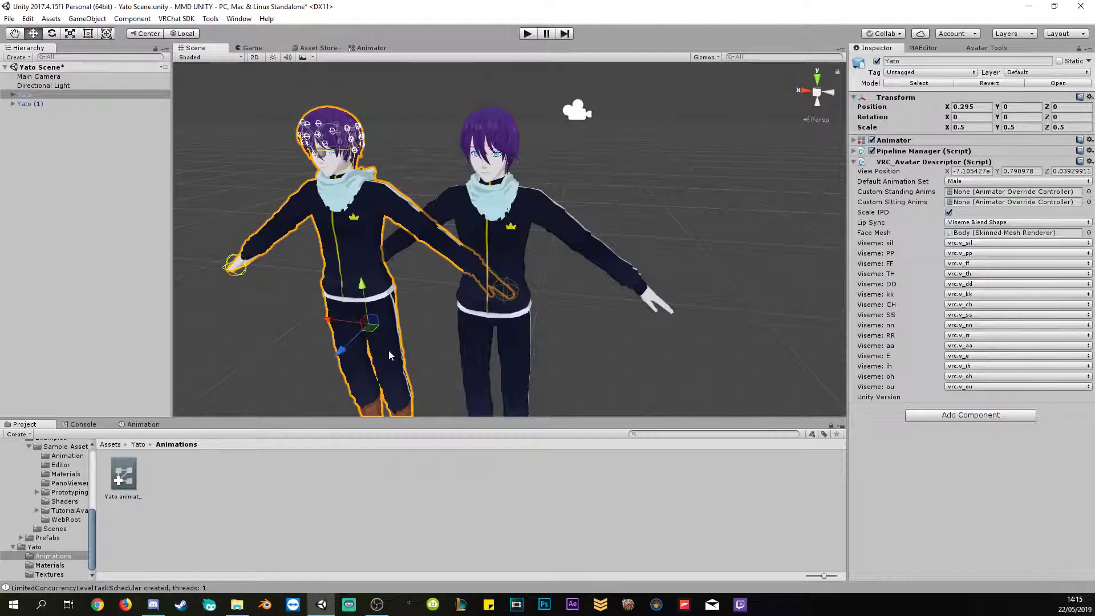
key("ctrl+z")
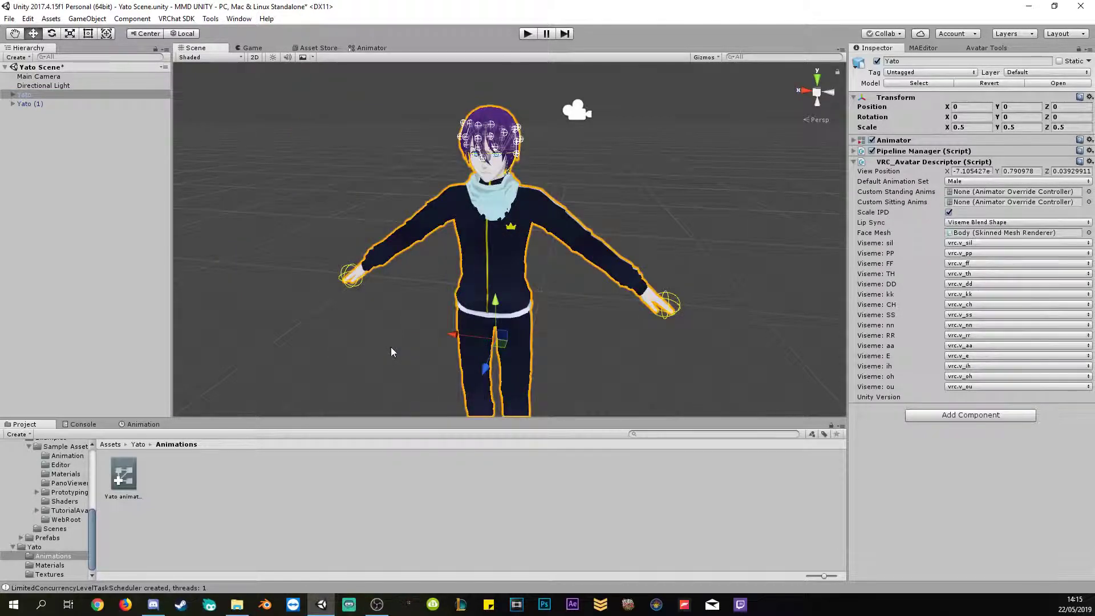
left_click(877, 61)
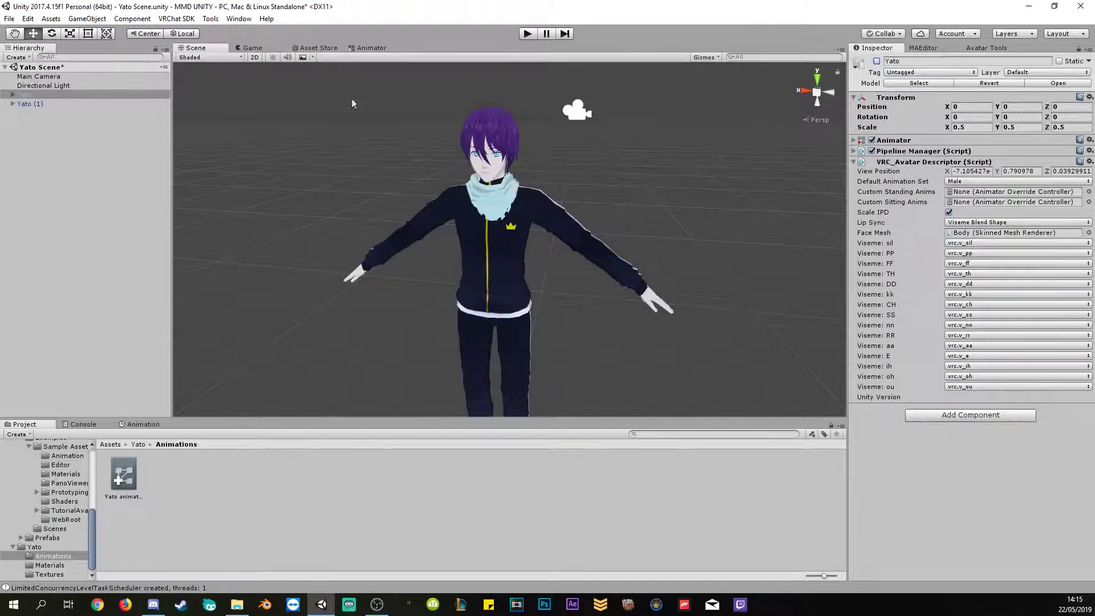
Rename the duplicated avatar in the scene as Yato Dummy Smile.
left_click(33, 103)
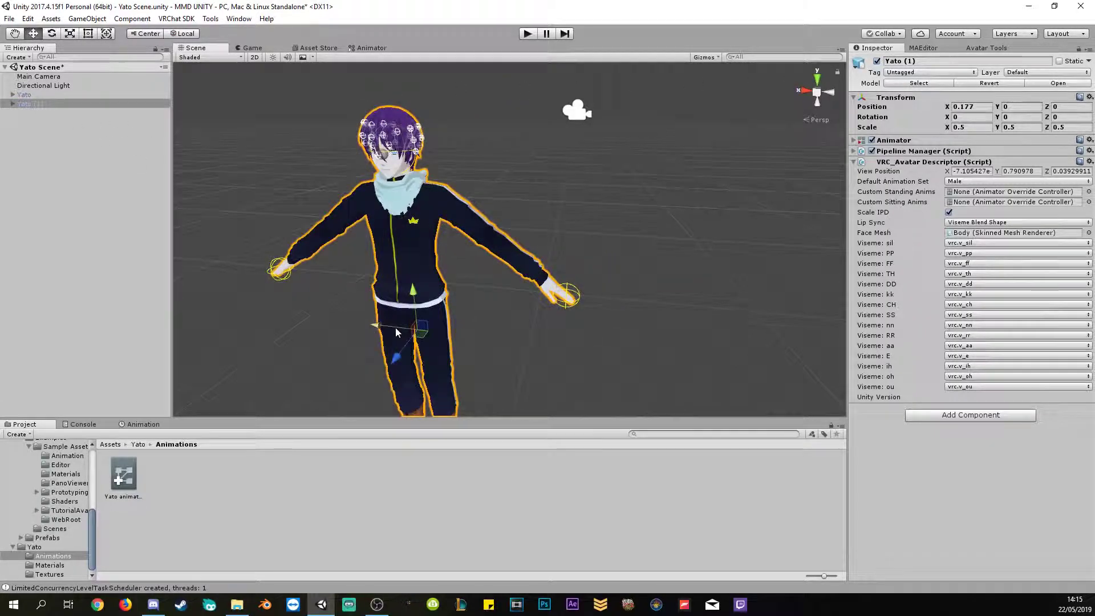
left_click(48, 105)
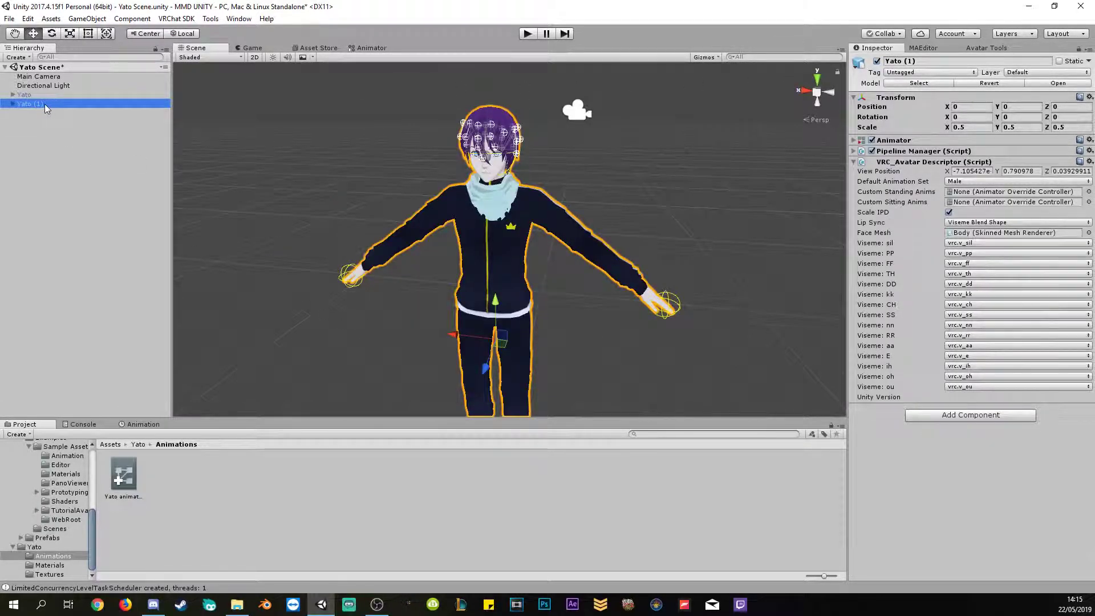
left_click_drag(45, 104, 35, 105)
type("Du")
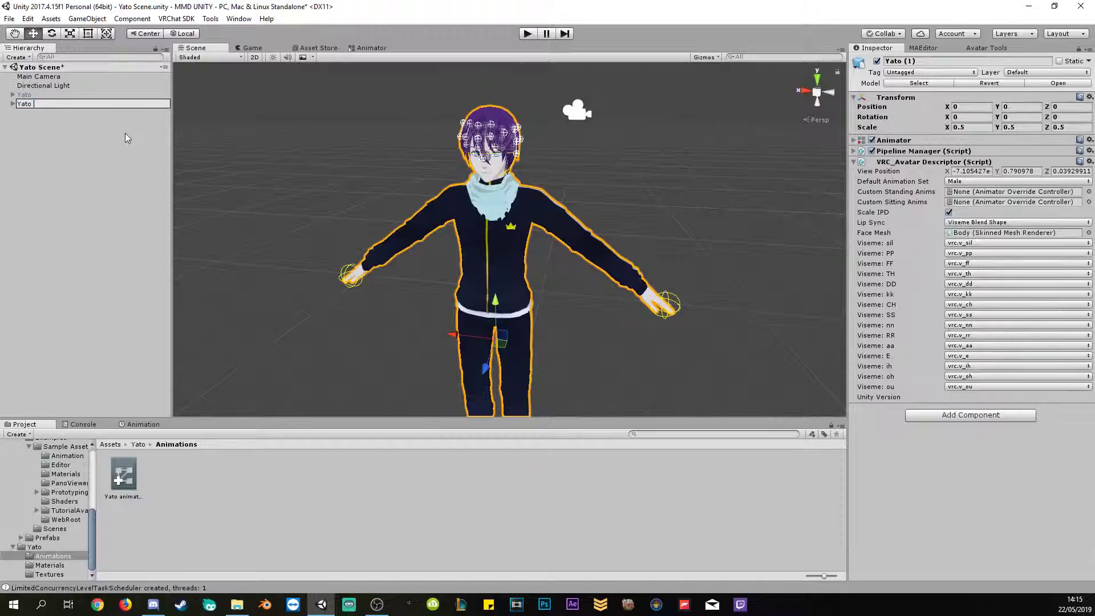
type("mmy Smile")
key("Return")
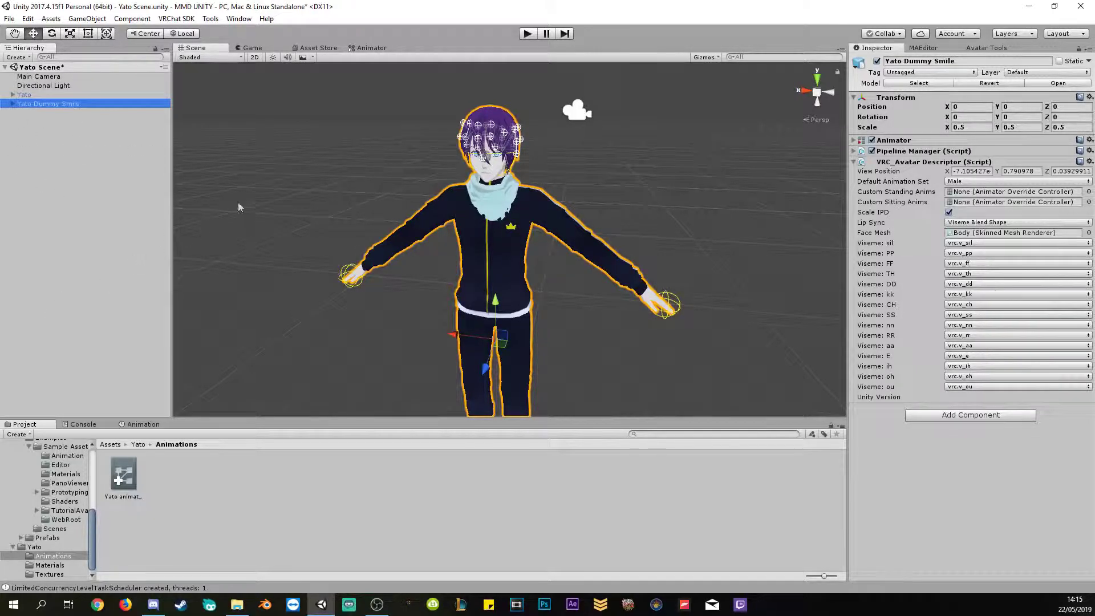
left_click(44, 95)
left_click(46, 104)
left_click(88, 122)
left_click(89, 104)
mouse_move(611, 354)
left_mouse_down("alt")
mouse_move(540, 349)
mouse_move(655, 352)
mouse_move(612, 355)
left_mouse_up("alt")
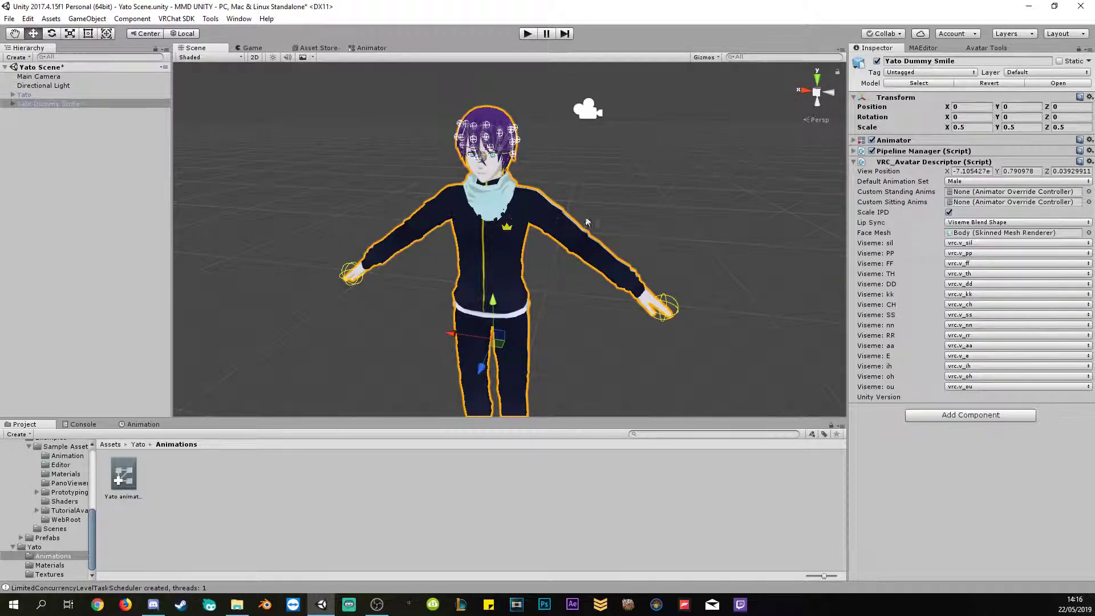
left_click_drag(582, 344, 582, 326, "alt")
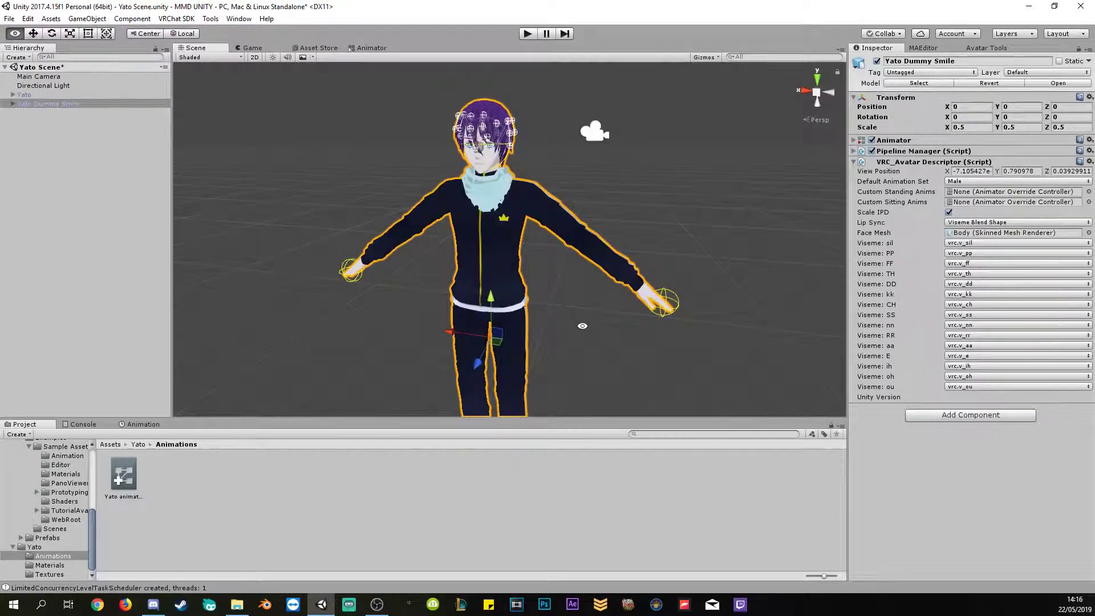
left_click(996, 49)
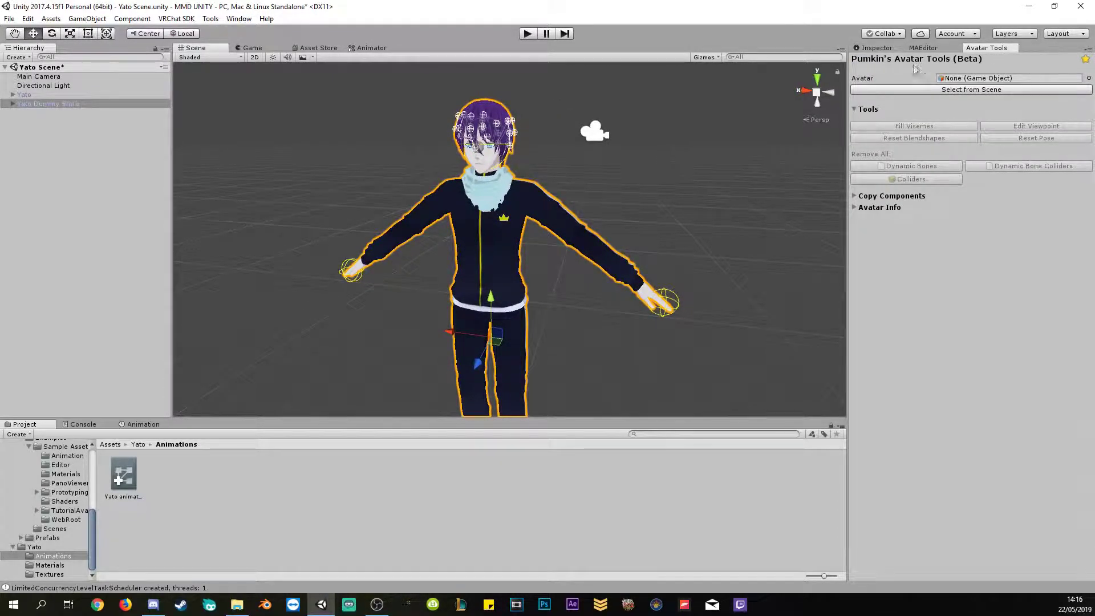
left_click(877, 49)
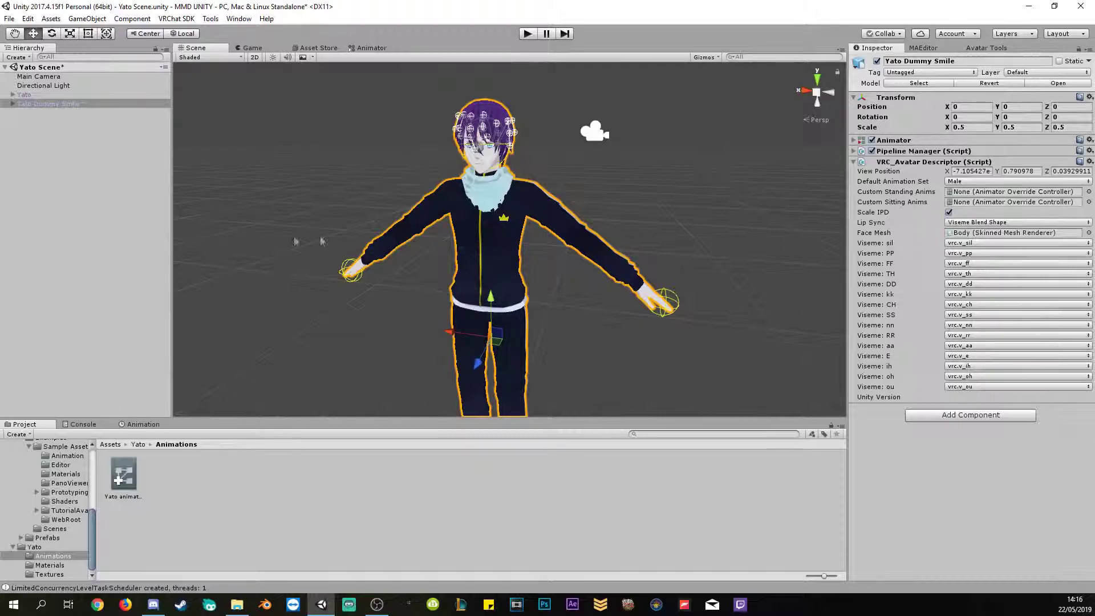
Create an animation clip named Smile in Yato's Animations folder.
left_click(49, 105)
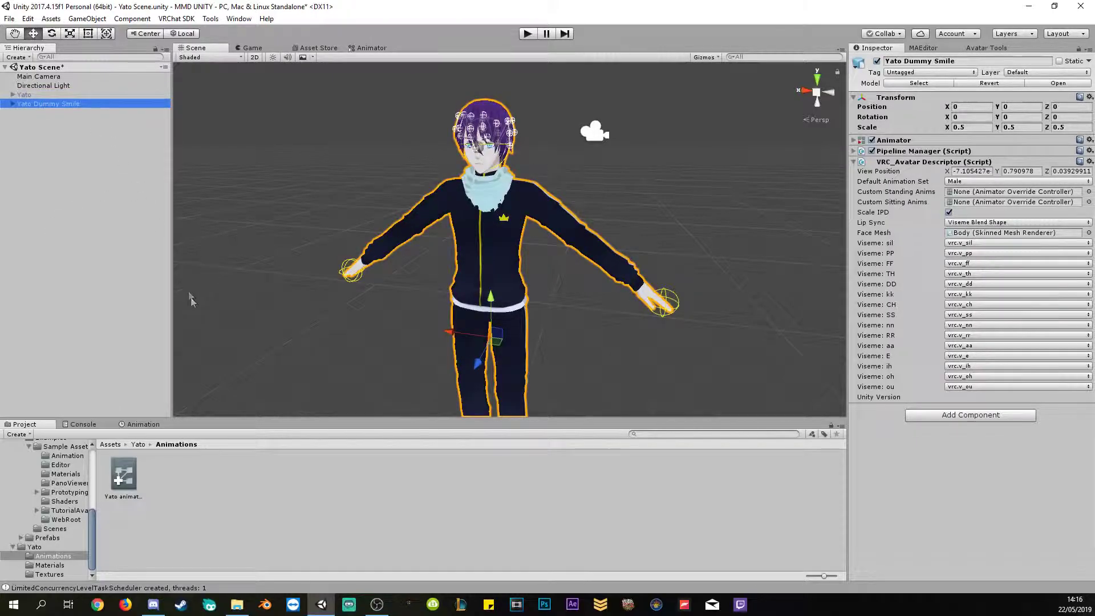
right_click(195, 475)
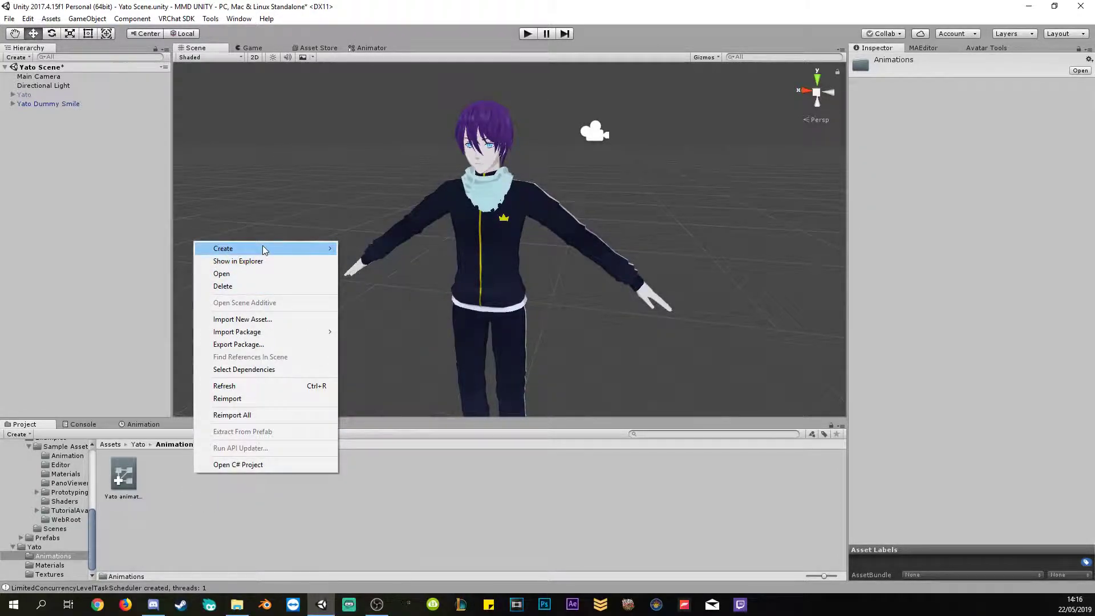
mouse_move(264, 250)
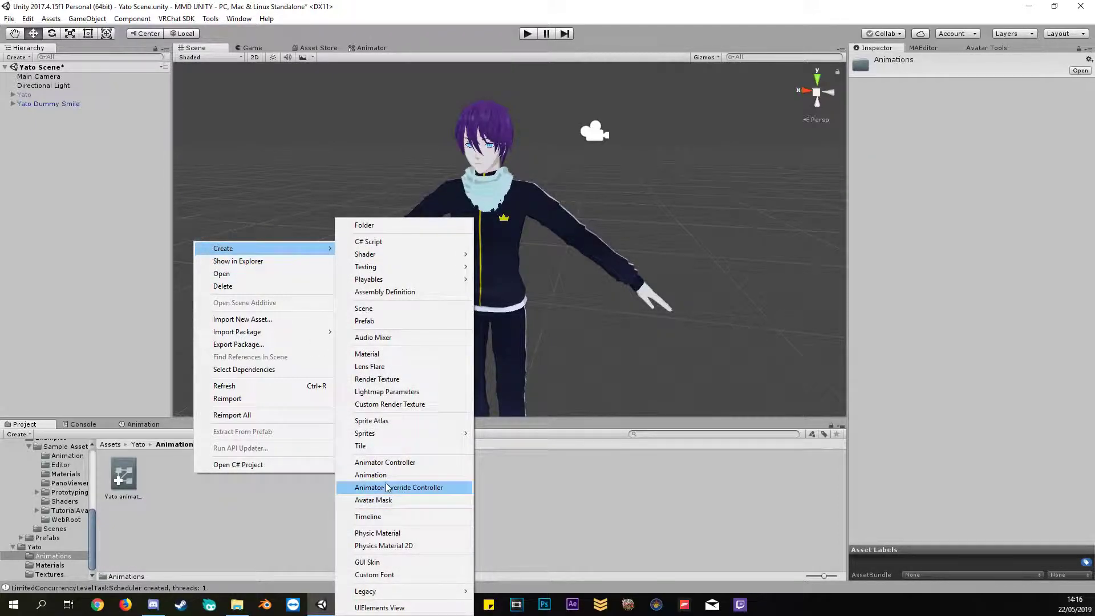
left_click(371, 475)
type("Smile")
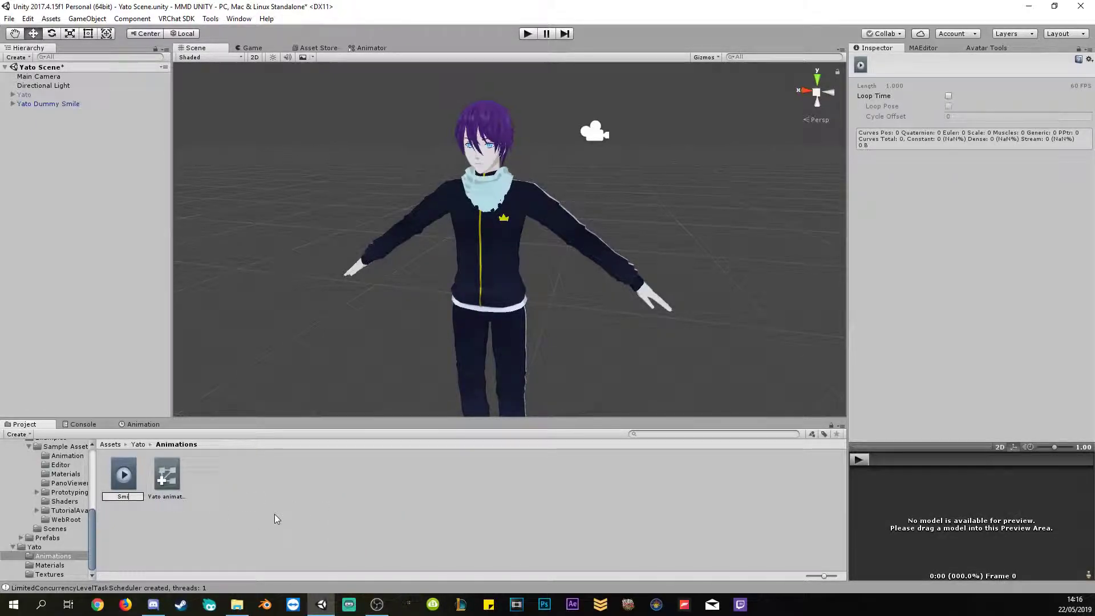
key("Return")
Assign the Smile animation clip to the Yato Dummy Smile avatar in the scene.
left_click_drag(536, 313, 563, 308, "alt")
left_click_drag(121, 476, 60, 107)
left_click(59, 105)
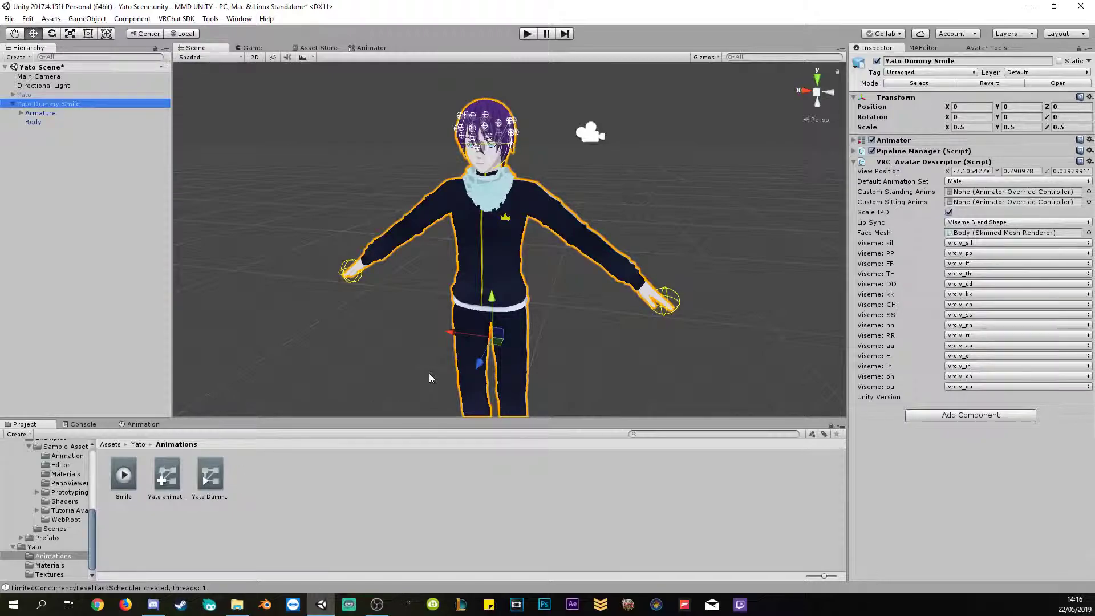
left_click(222, 478)
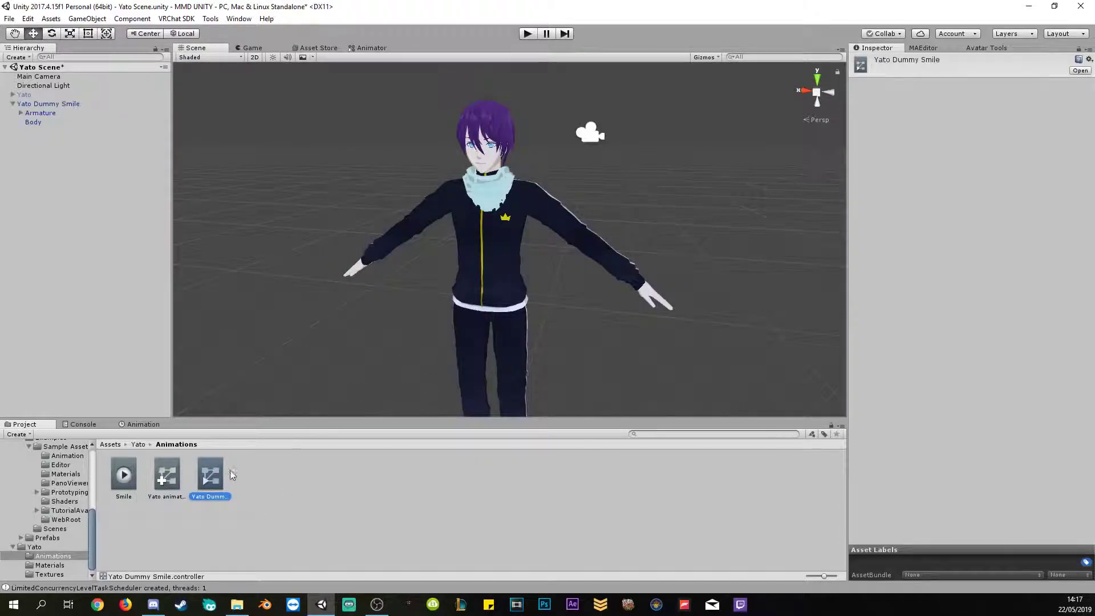
left_click(128, 482)
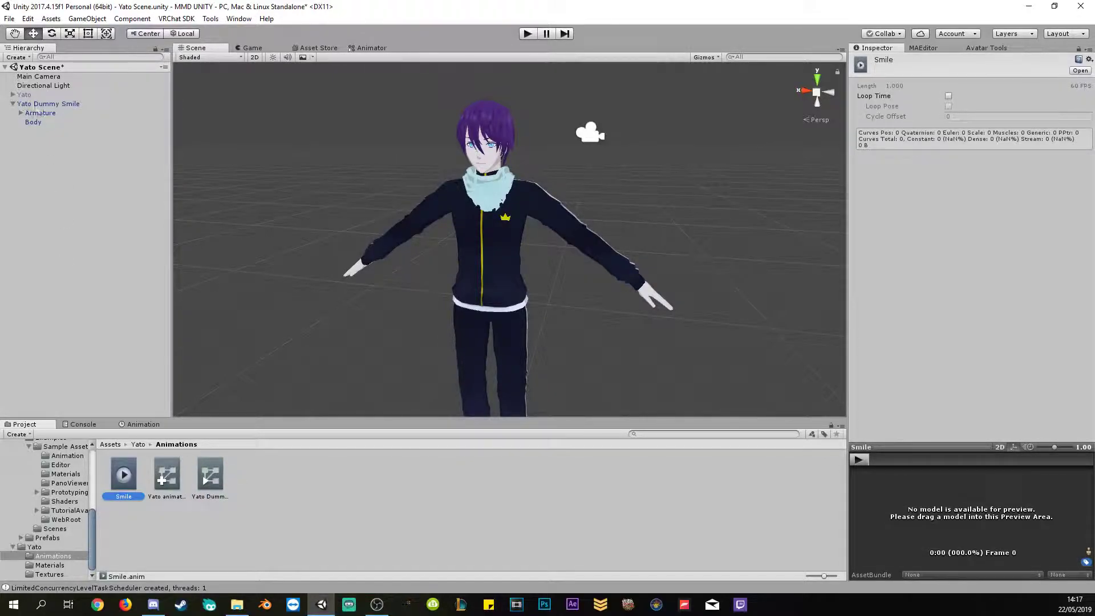
Open the Animation window for the Yato Dummy Smile avatar.
left_click(35, 105)
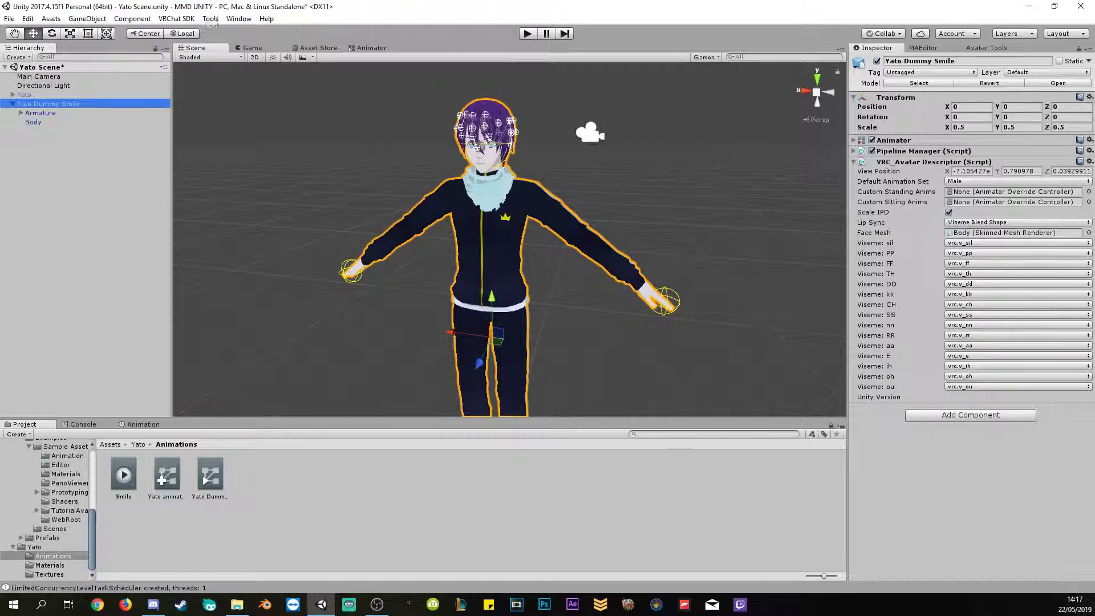
left_click(238, 19)
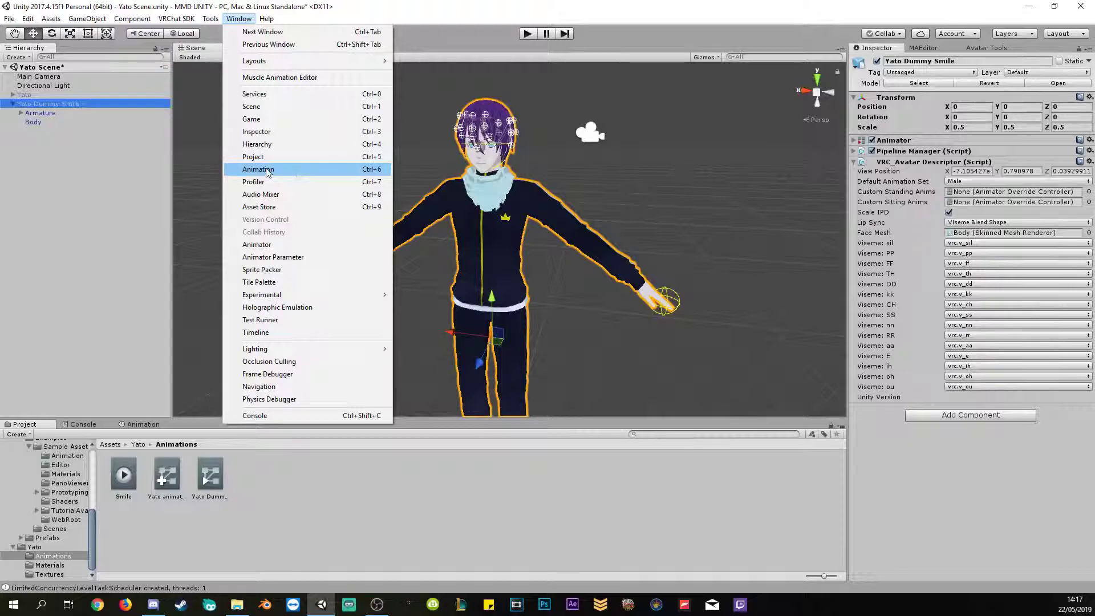
left_click(377, 169)
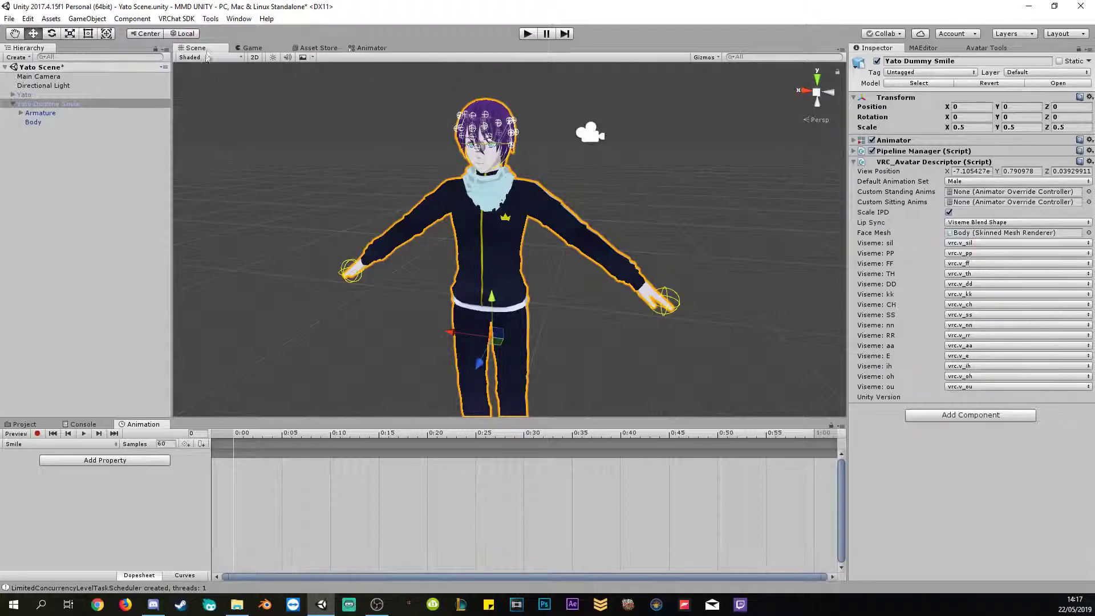
mouse_move(197, 50)
left_mouse_down()
mouse_move(202, 63)
mouse_move(193, 53)
left_mouse_up()
left_click_drag(148, 425, 142, 429)
left_click(33, 122)
left_click(38, 104)
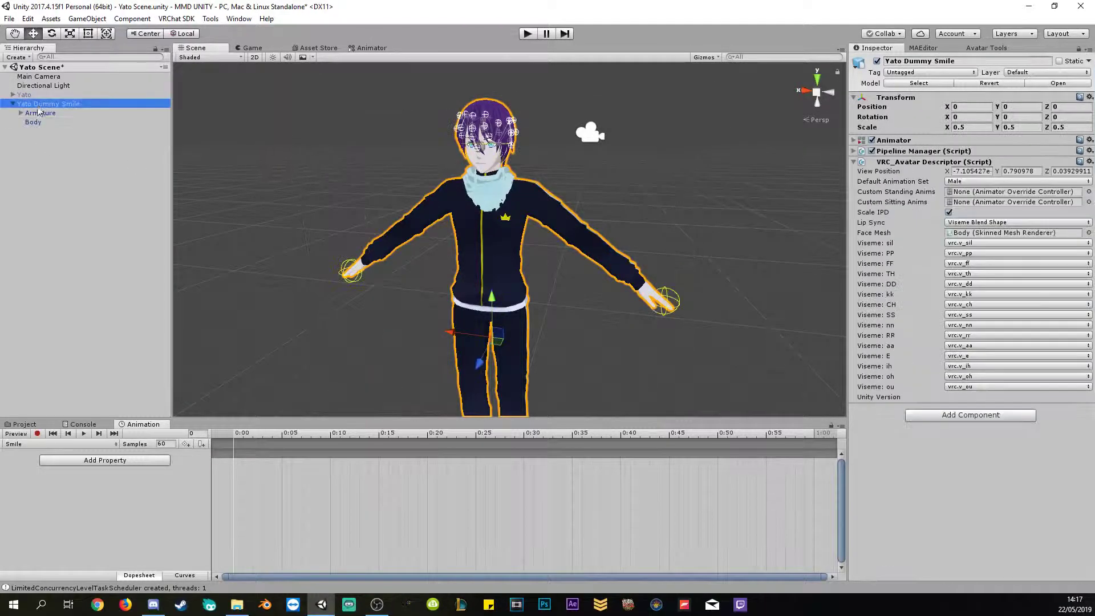
Start recording the Smile animation on Yato Dummy Smile.
left_click(38, 434)
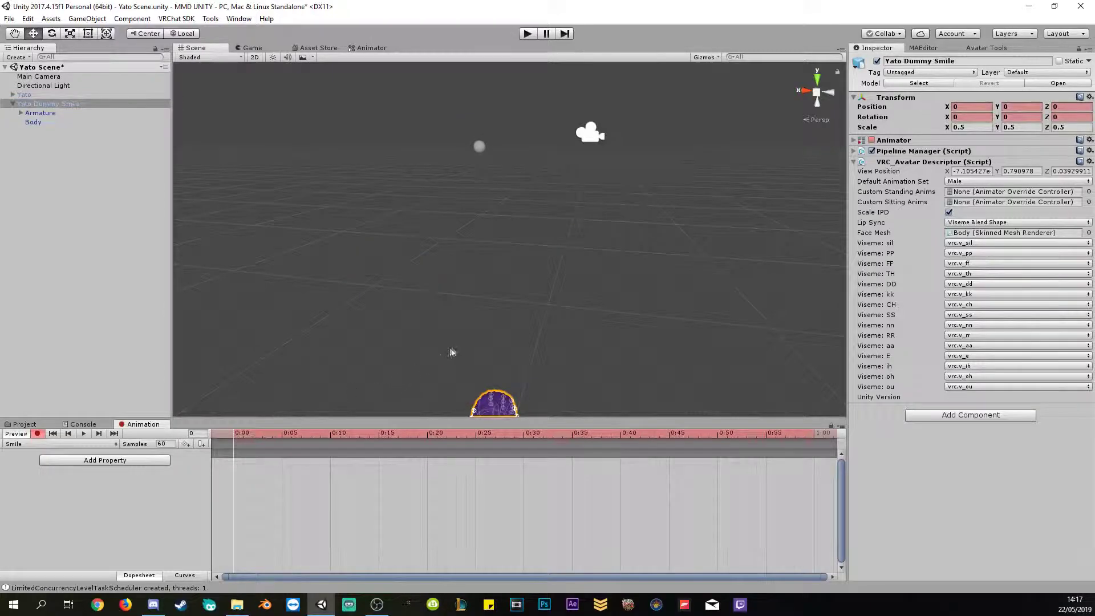
left_click_drag(449, 354, 508, 347, "alt")
middle_click_drag(509, 347, 518, 143)
scroll(519, 145, "up", 6)
scroll(557, 239, "down", 4)
middle_click_drag(579, 252, 575, 197)
left_click_drag(593, 223, 563, 260, "alt")
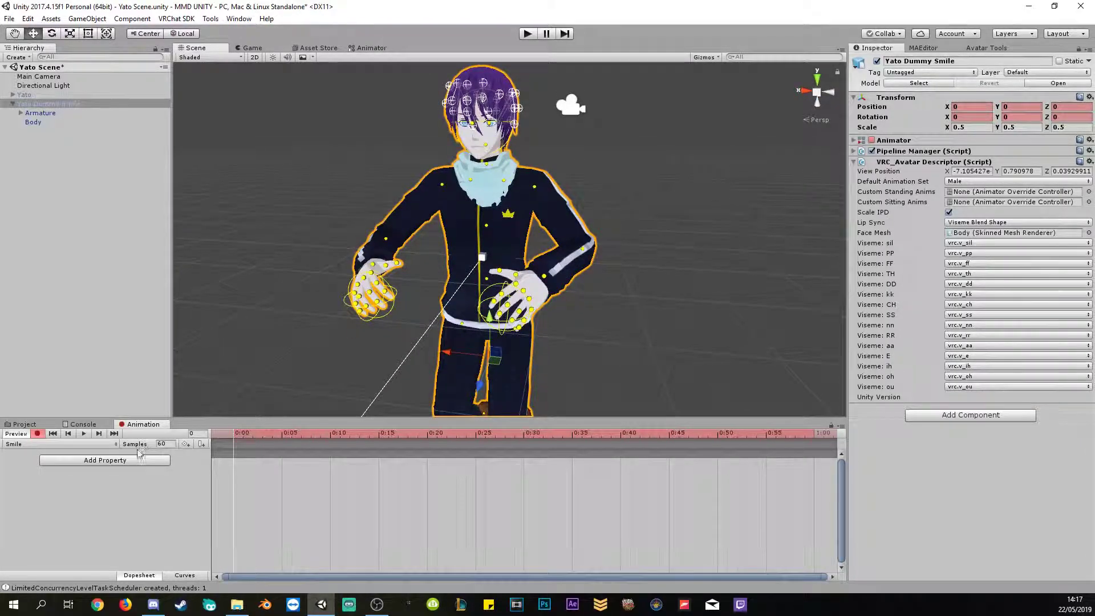
Select the Body mesh of Yato Dummy Smile and expand its BlendShapes list.
left_click(44, 122)
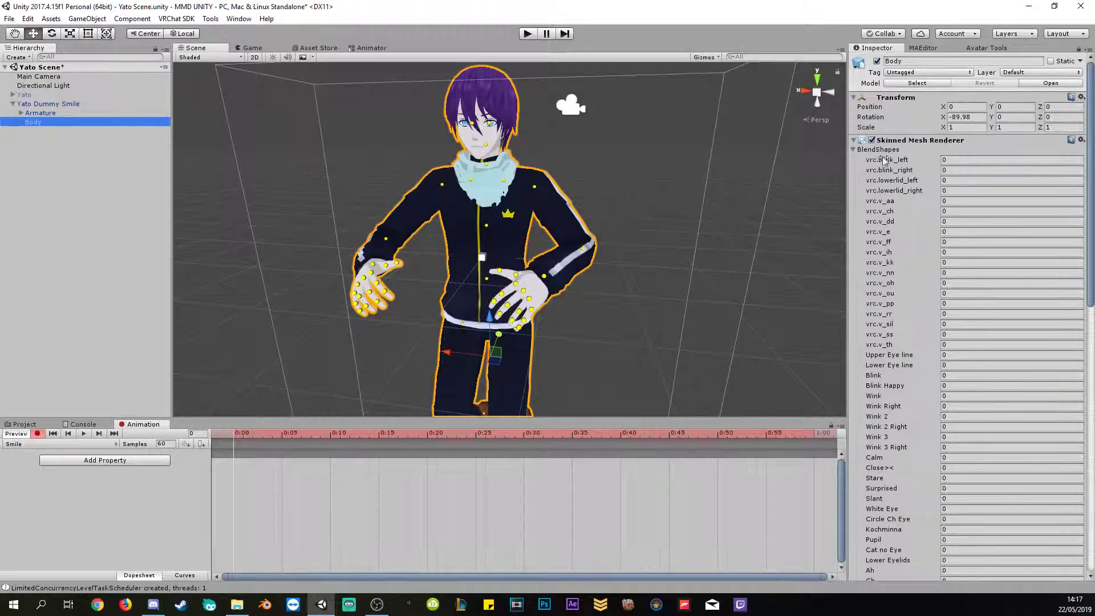
left_click(38, 105)
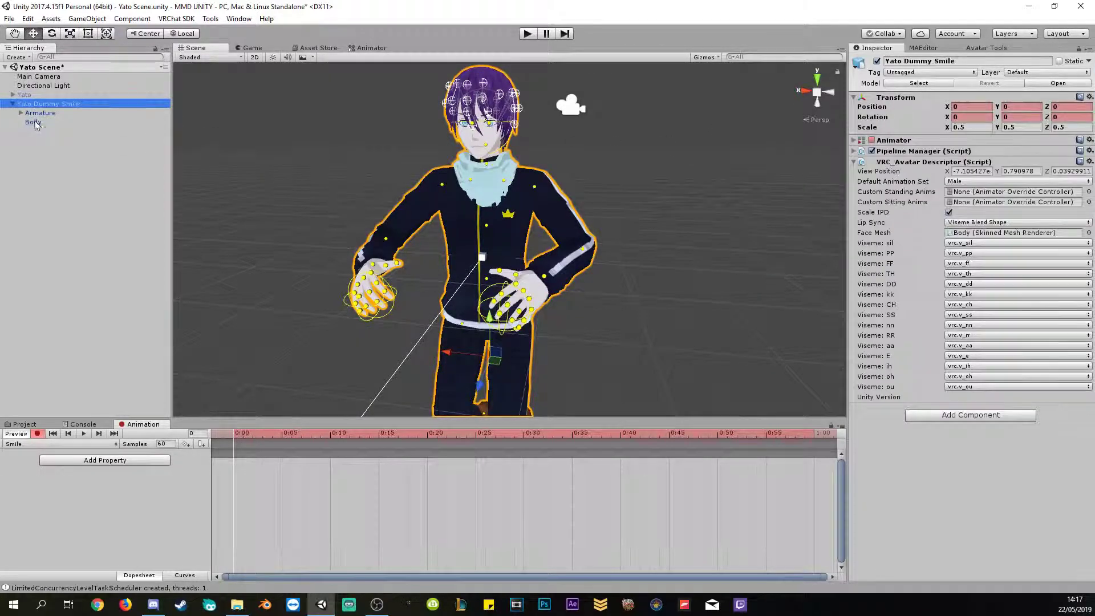
left_click(28, 123)
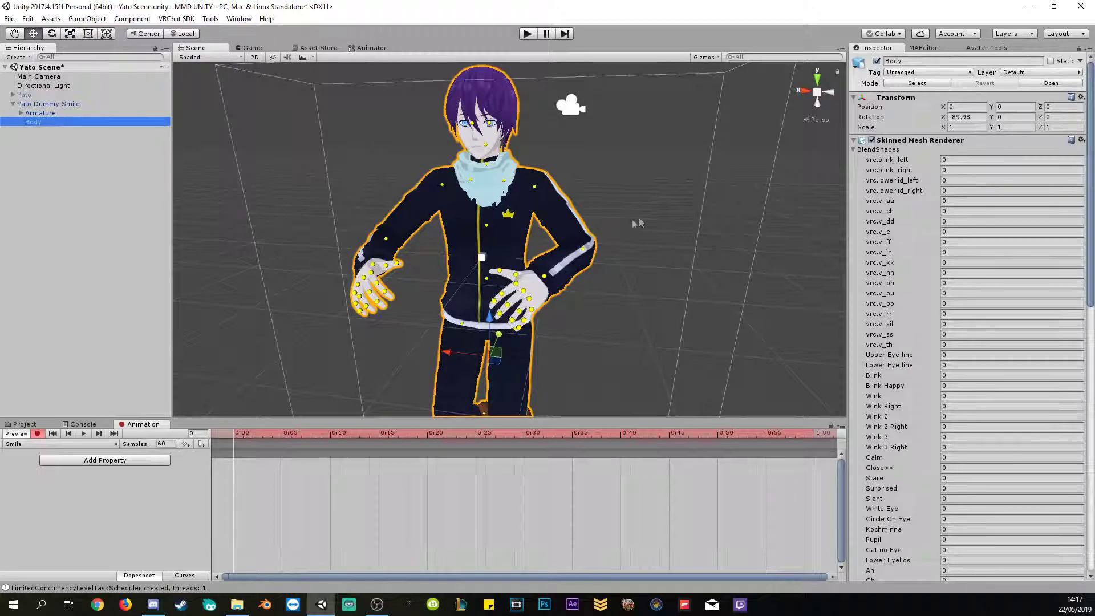
left_click(878, 149)
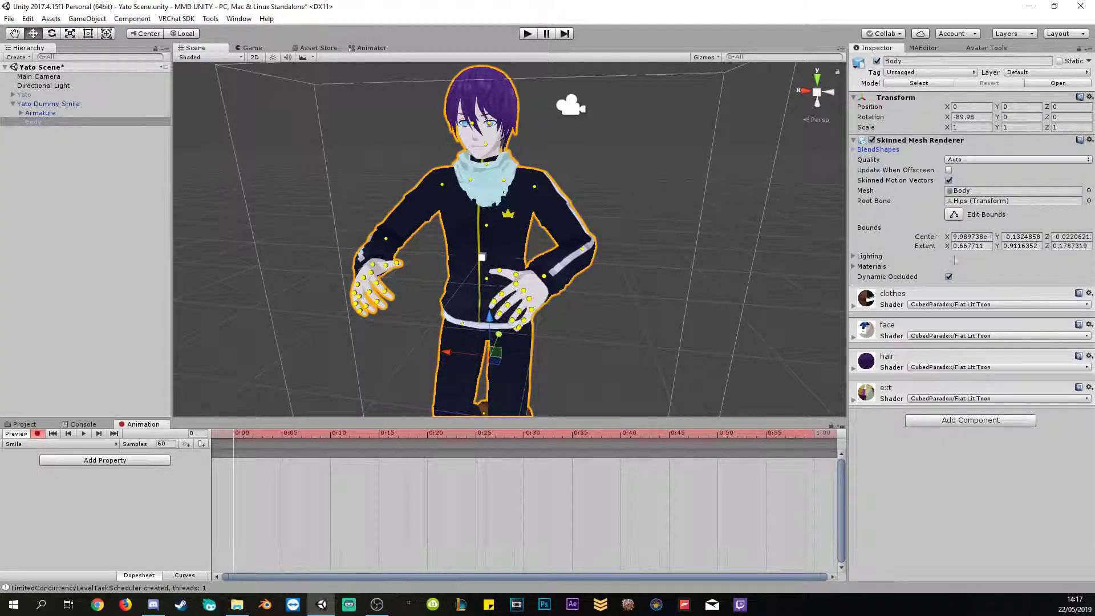
left_click(855, 151)
Examine the Body mesh's blend shapes, from the vrc visemes through the eye and mouth expressions.
scroll(910, 217, "down", 5)
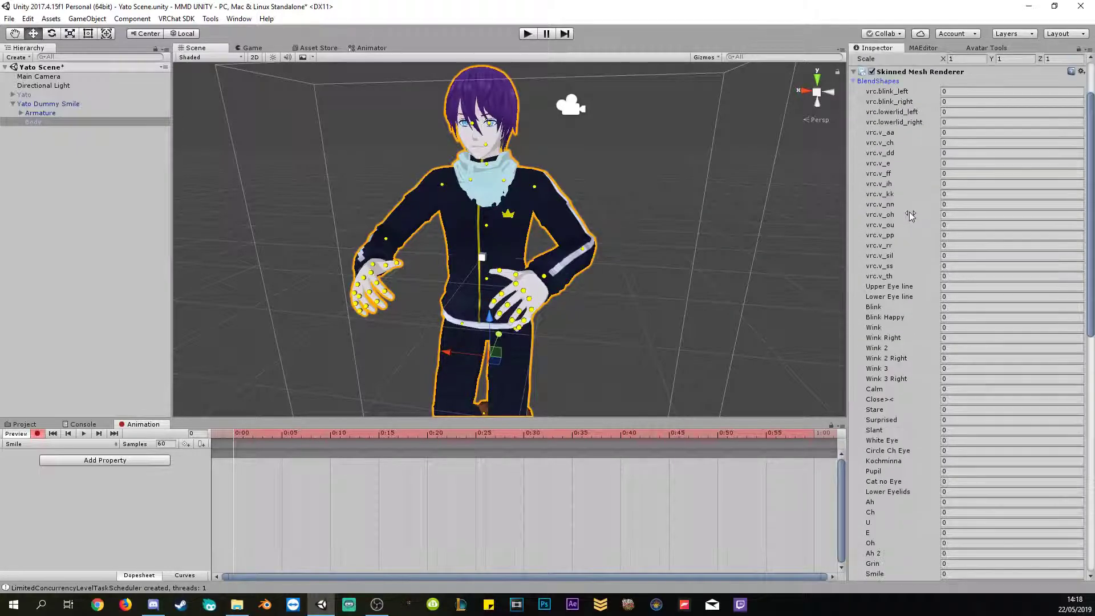
scroll(899, 229, "up", 3)
scroll(901, 191, "down", 6)
scroll(909, 190, "up", 8)
scroll(905, 197, "down", 3)
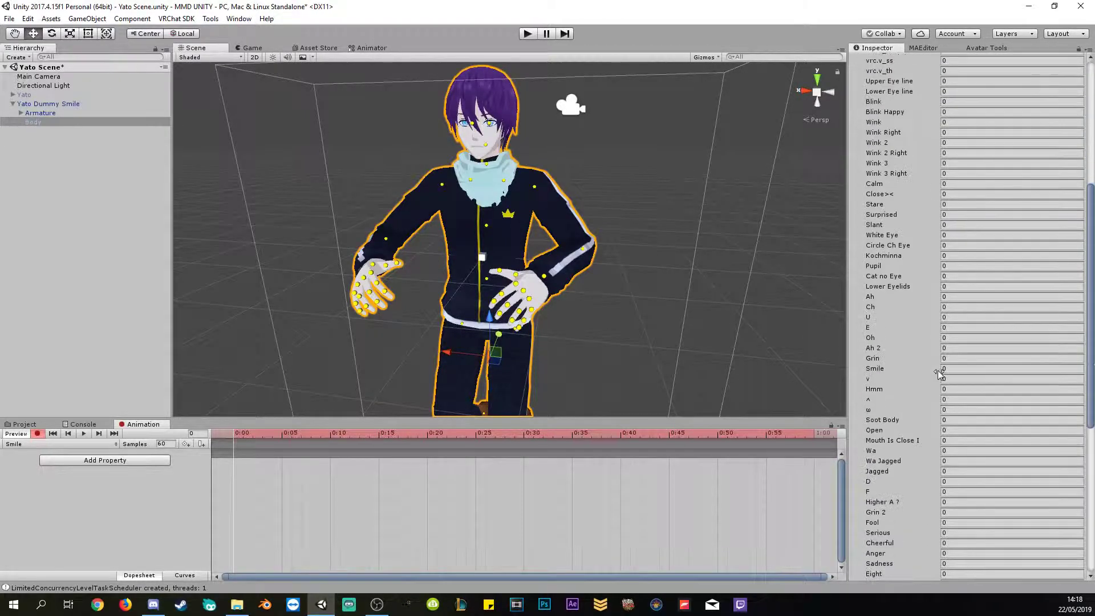
scroll(949, 186, "up", 4)
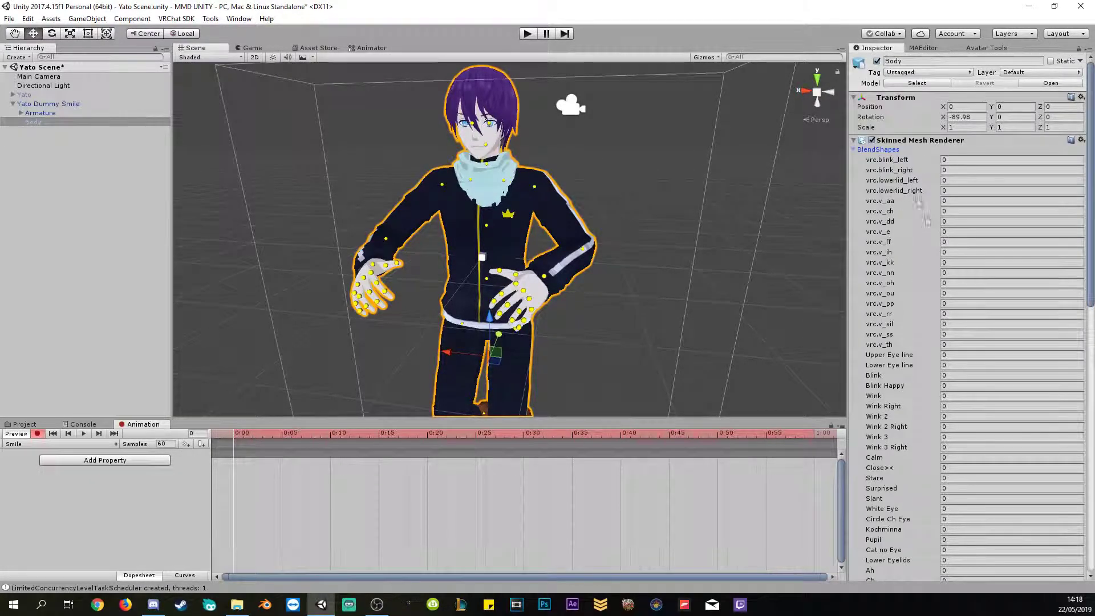
scroll(941, 239, "down", 2)
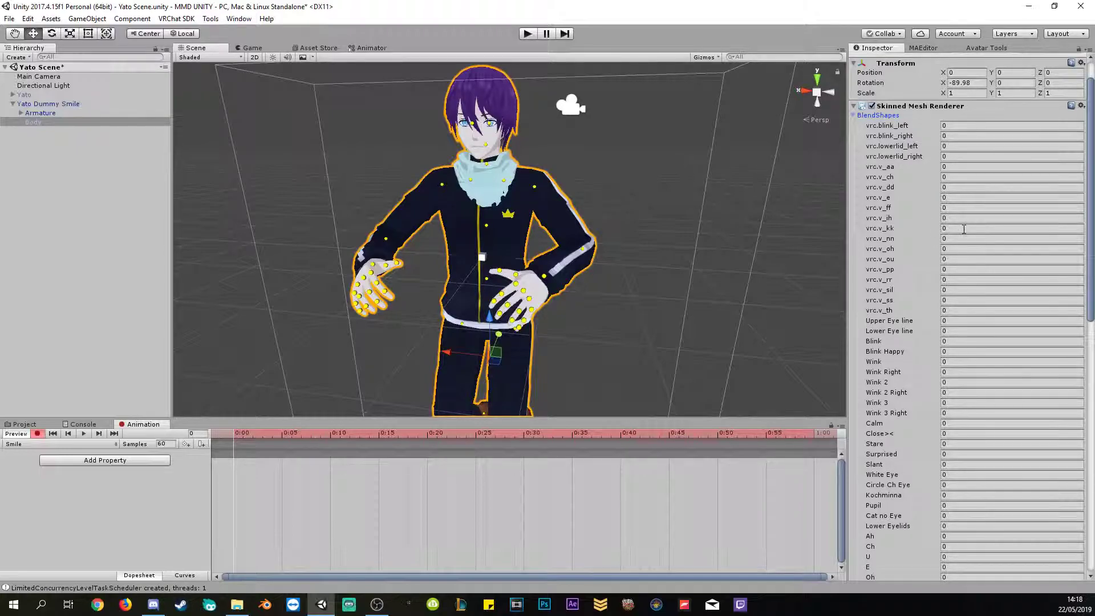
scroll(942, 236, "down", 2)
scroll(945, 218, "down", 6)
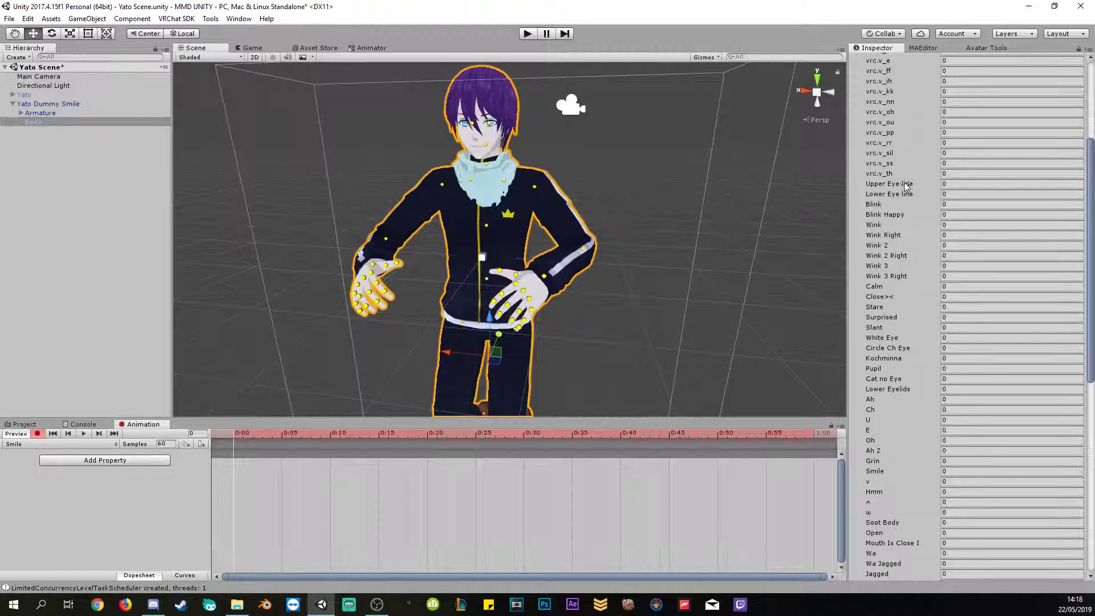
scroll(907, 185, "down", 2)
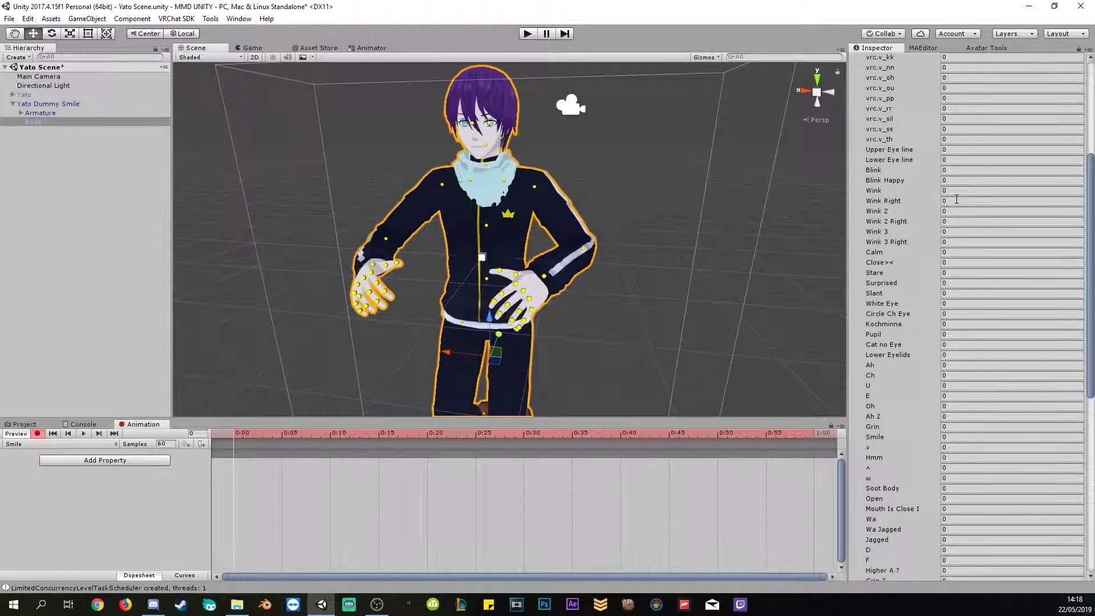
scroll(948, 263, "down", 6)
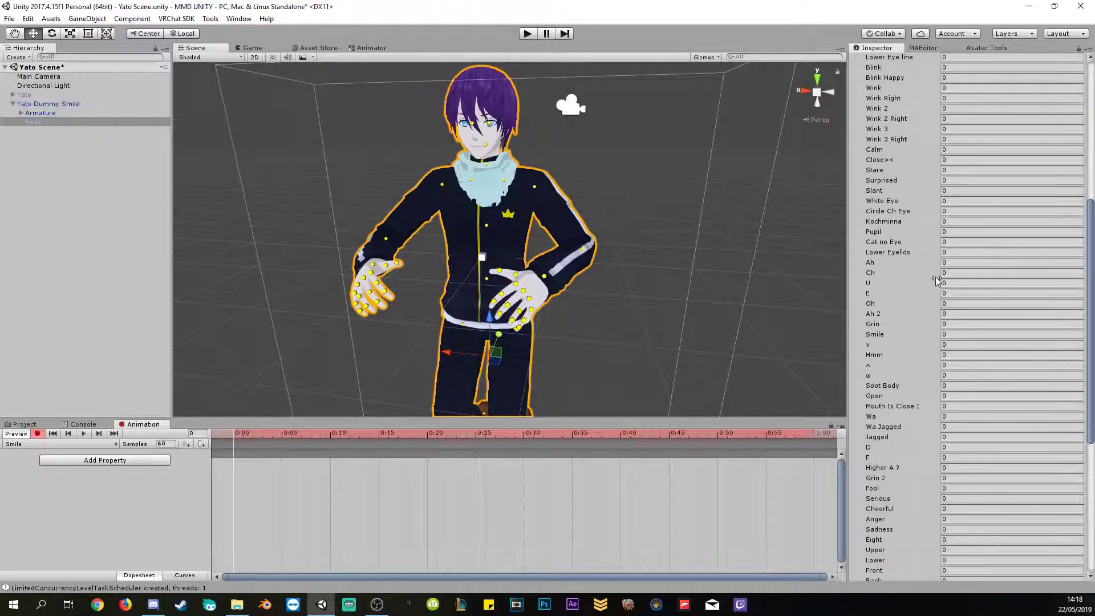
scroll(937, 281, "down", 2)
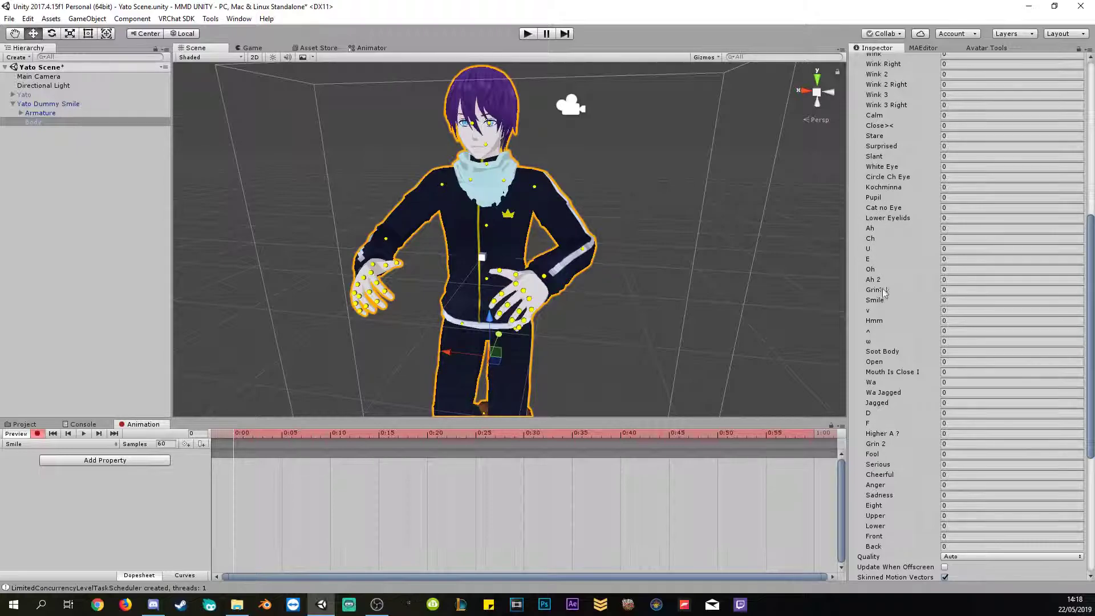
scroll(878, 354, "down", 2)
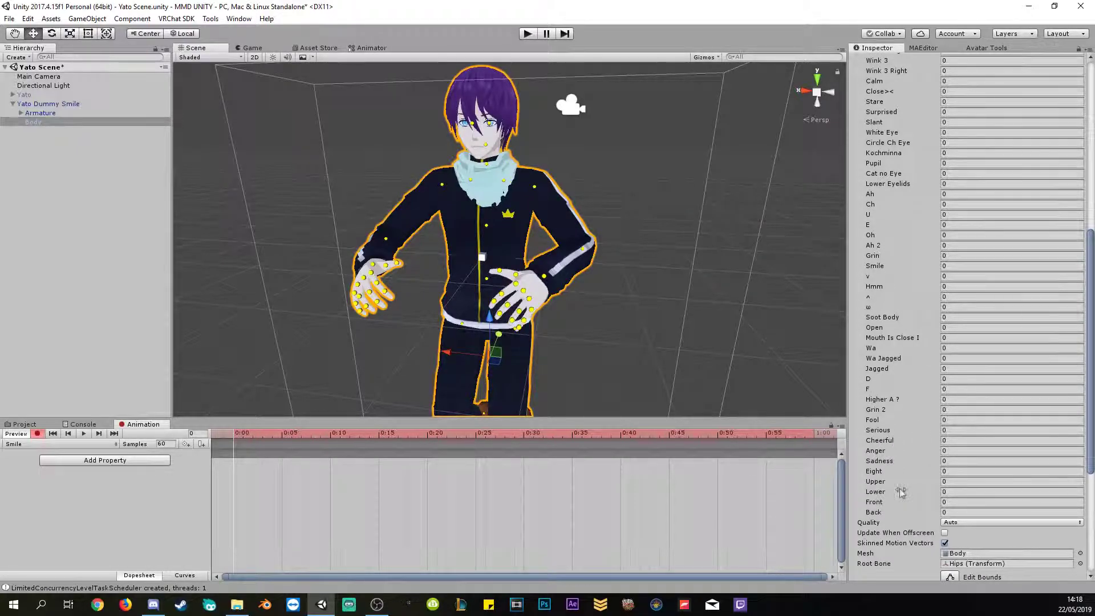
scroll(888, 444, "up", 10)
scroll(891, 383, "up", 5)
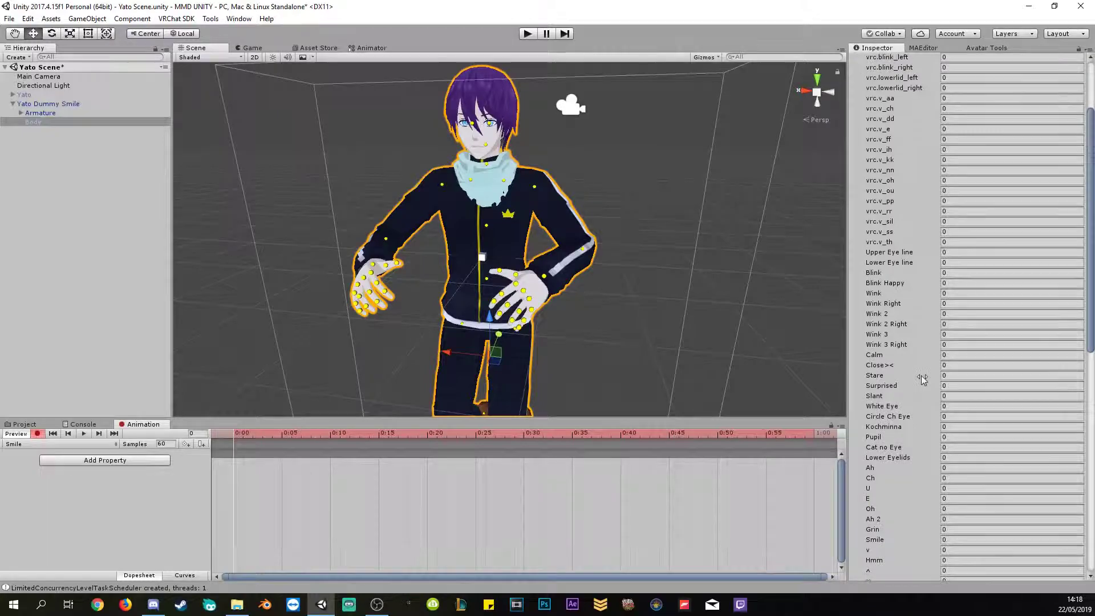
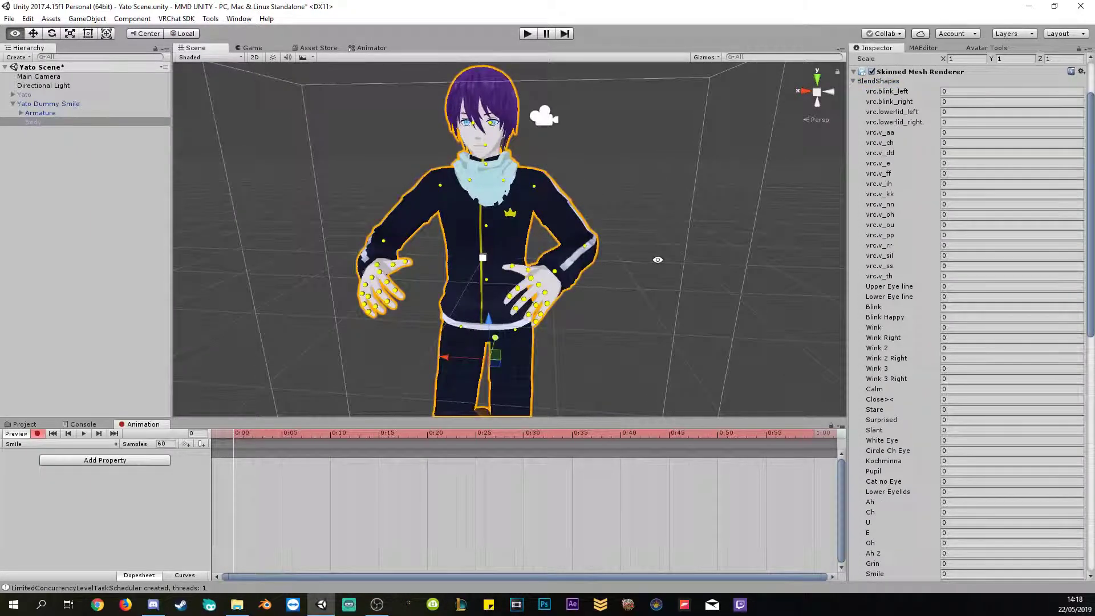
Set the Blink Happy blend shape of the Body mesh to 100 in the Smile animation.
scroll(901, 309, "up", 3)
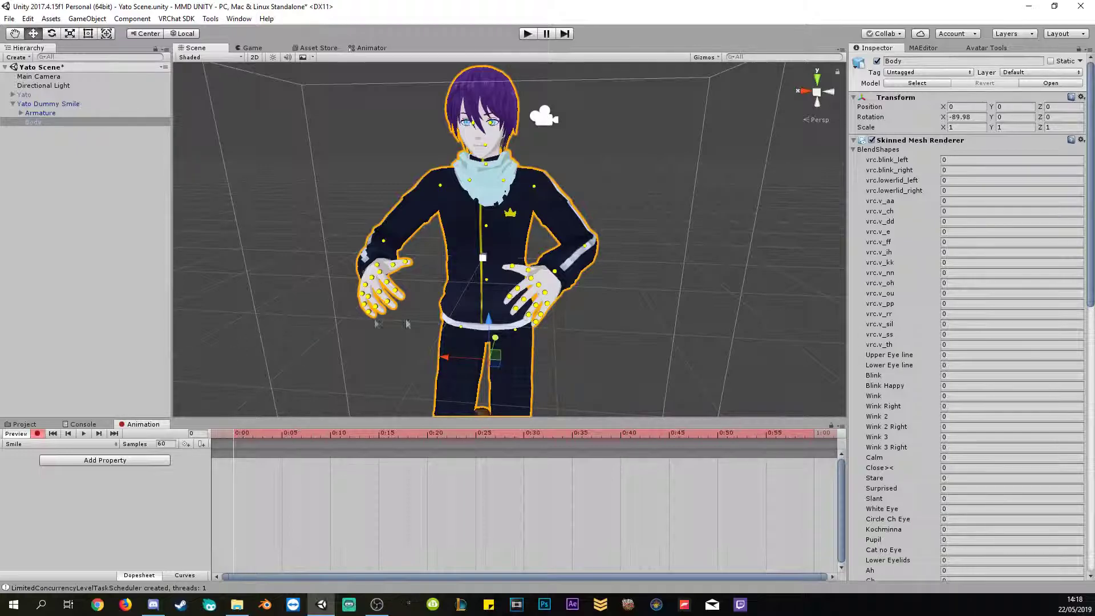
middle_click_drag(583, 264, 596, 311)
left_click(900, 386)
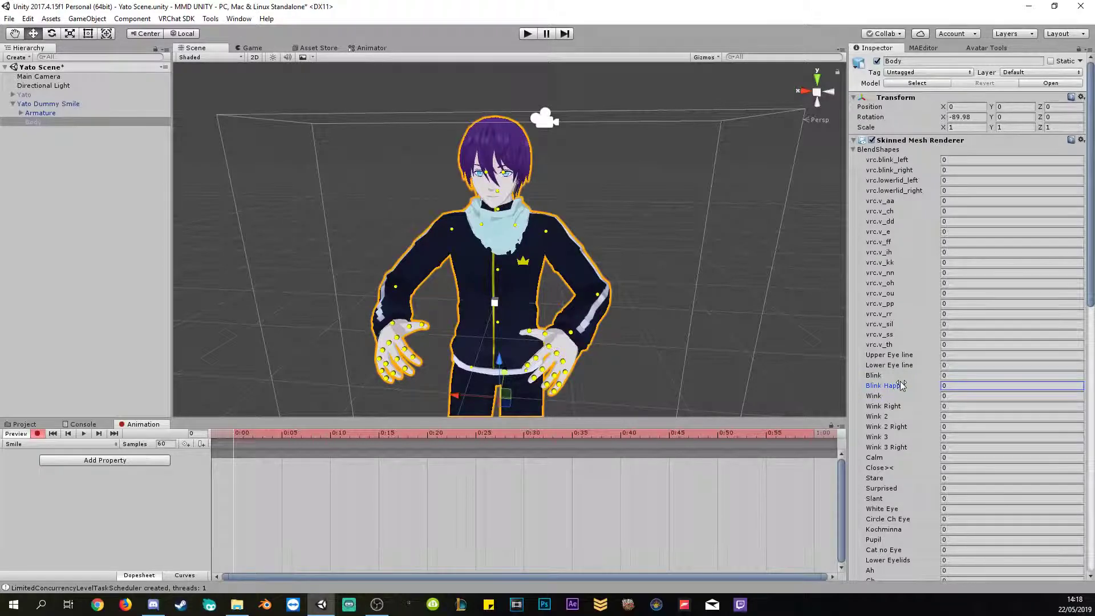
left_click(960, 387)
scroll(626, 279, "up", 6)
middle_click_drag(555, 228, 577, 302)
right_click_drag(631, 247, 645, 250)
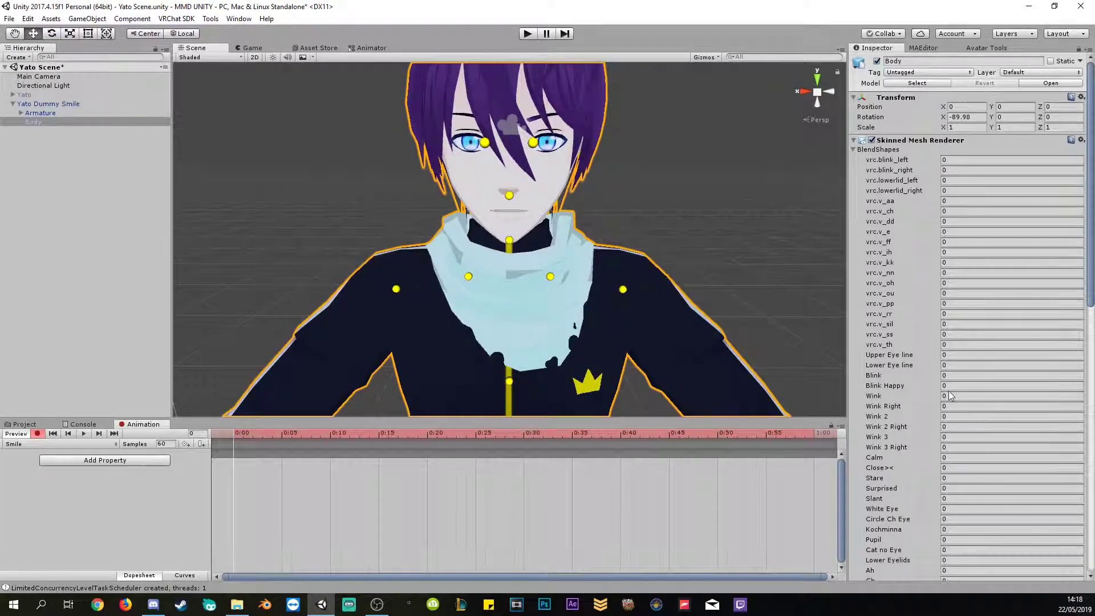
left_click(955, 385)
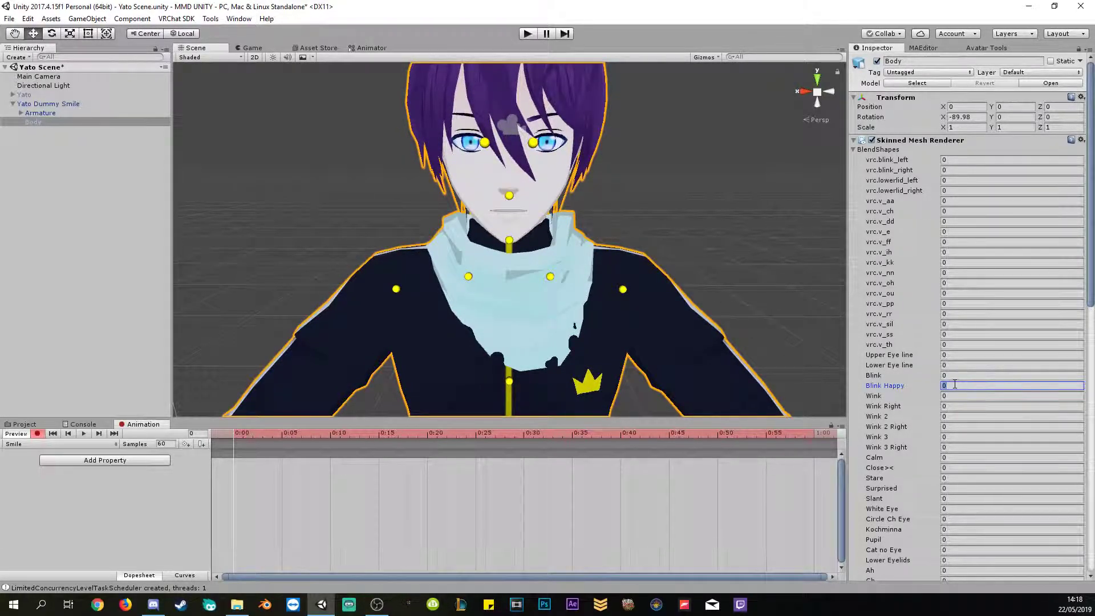
type("100")
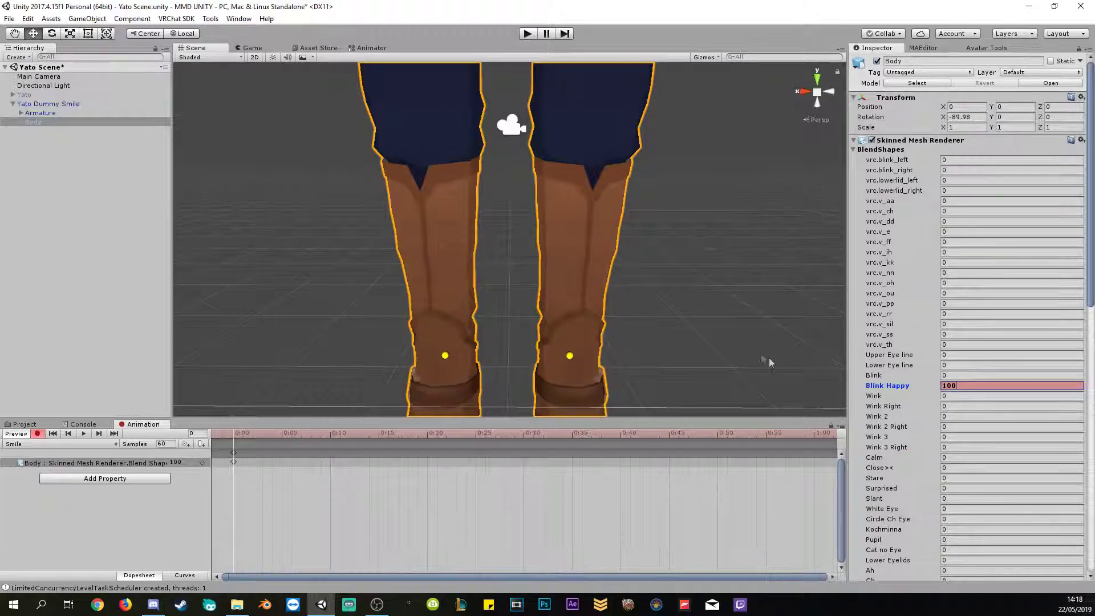
Hide the muscle handles on the avatar through the Muscle Animation Editor options, and return to the Body's blend shapes.
scroll(658, 317, "down", 3)
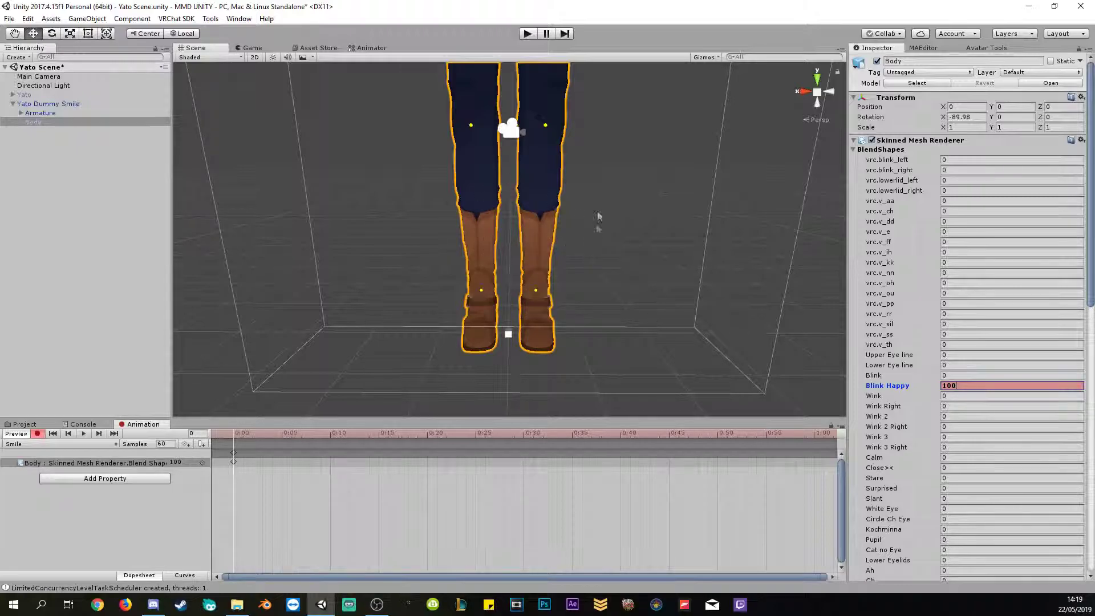
middle_click_drag(583, 146, 574, 499)
middle_click_drag(570, 266, 579, 299)
right_click_drag(599, 247, 595, 426, "alt")
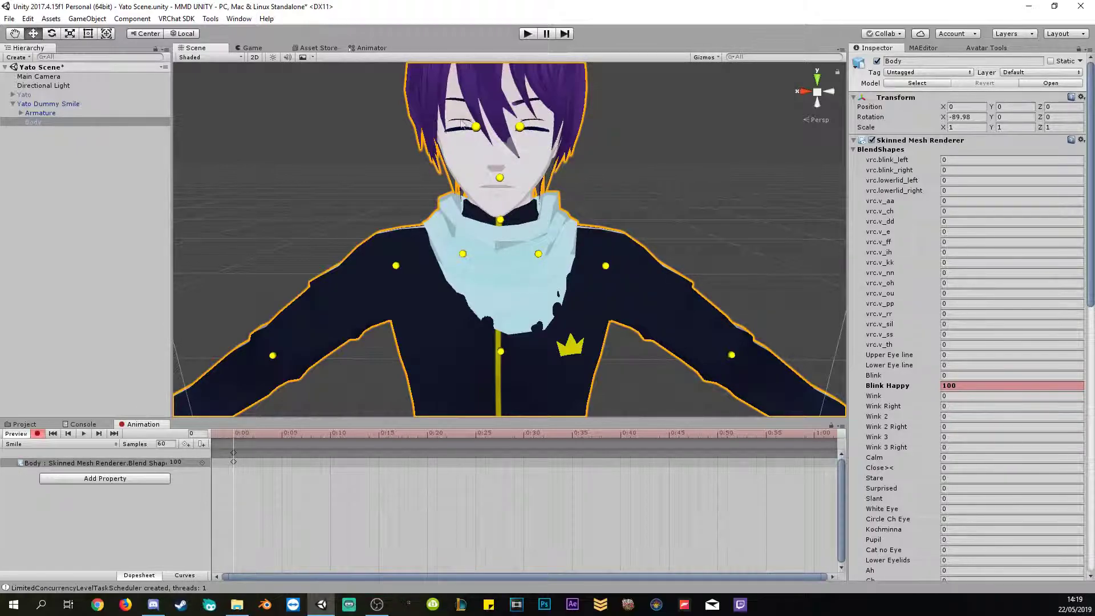
left_click_drag(501, 153, 476, 196, "alt")
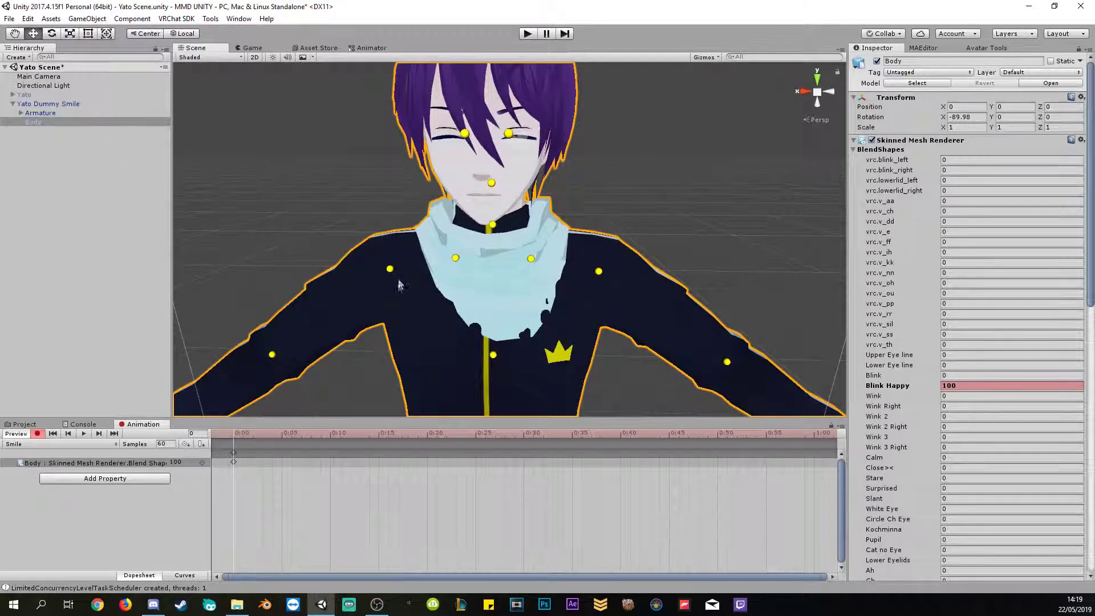
left_click(989, 49)
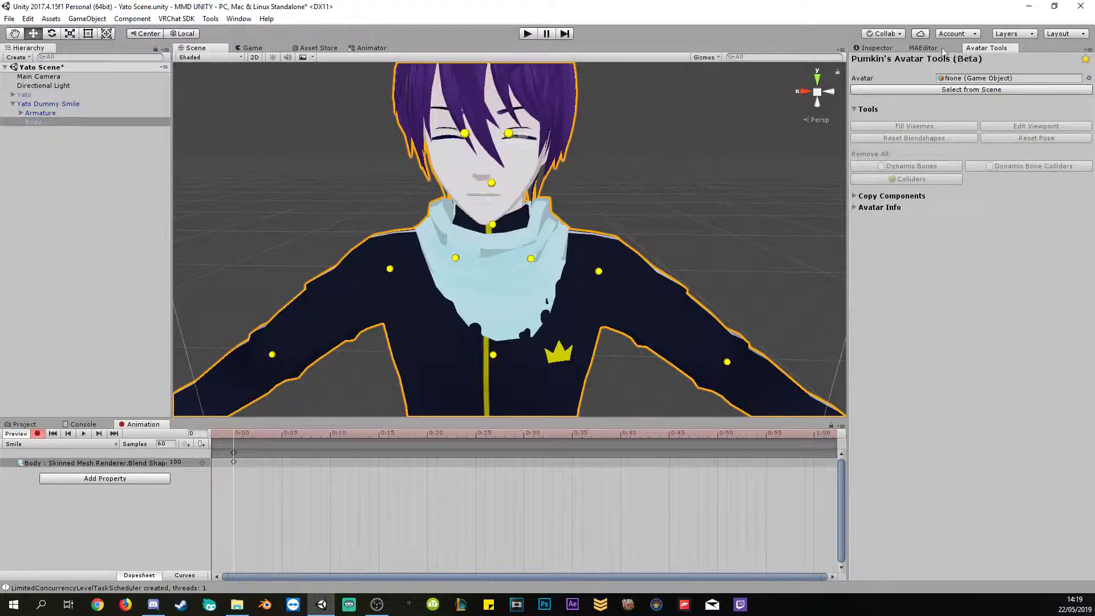
left_click(947, 49)
left_click(1011, 129)
left_click(856, 147)
left_click(909, 128)
left_click(889, 49)
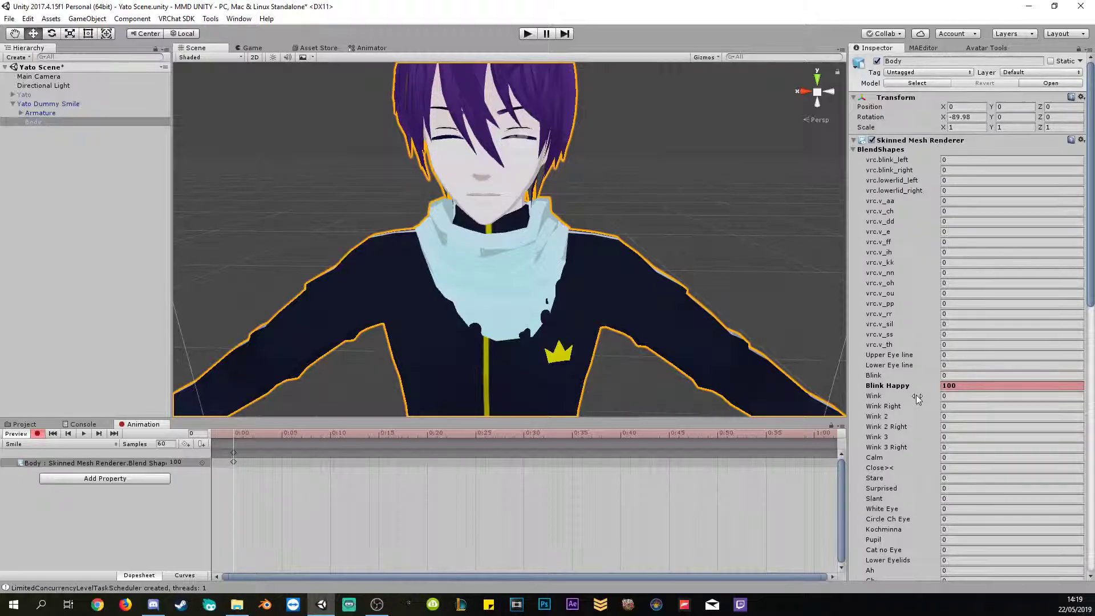
Try a small amount of the Ah mouth blend shape on the avatar's face and undo it.
scroll(918, 399, "down", 1)
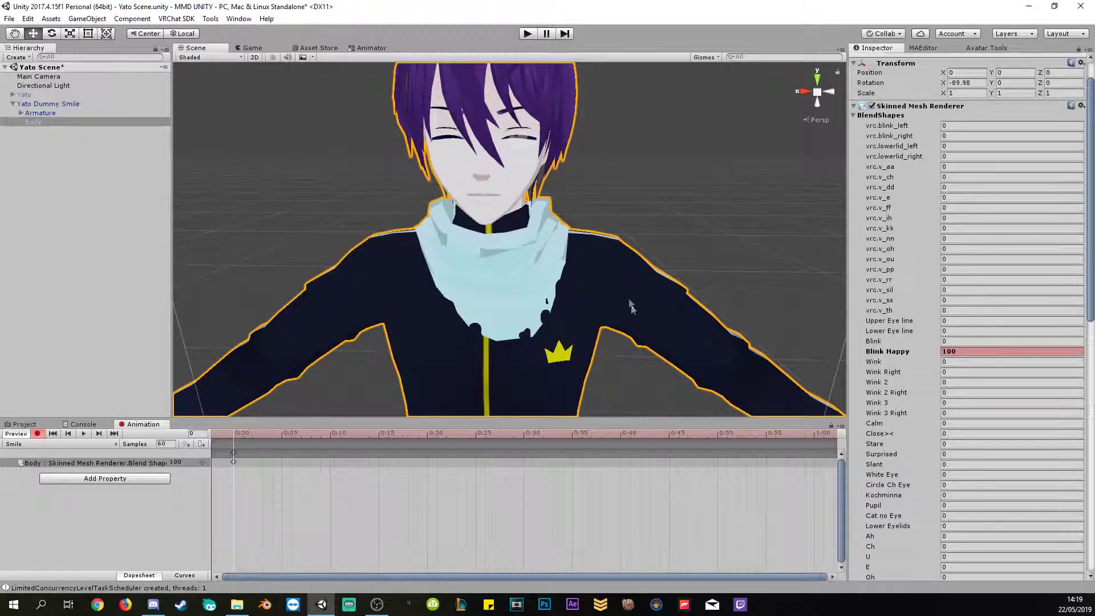
middle_click_drag(526, 367, 546, 391)
middle_click_drag(521, 222, 520, 156)
scroll(930, 335, "down", 6)
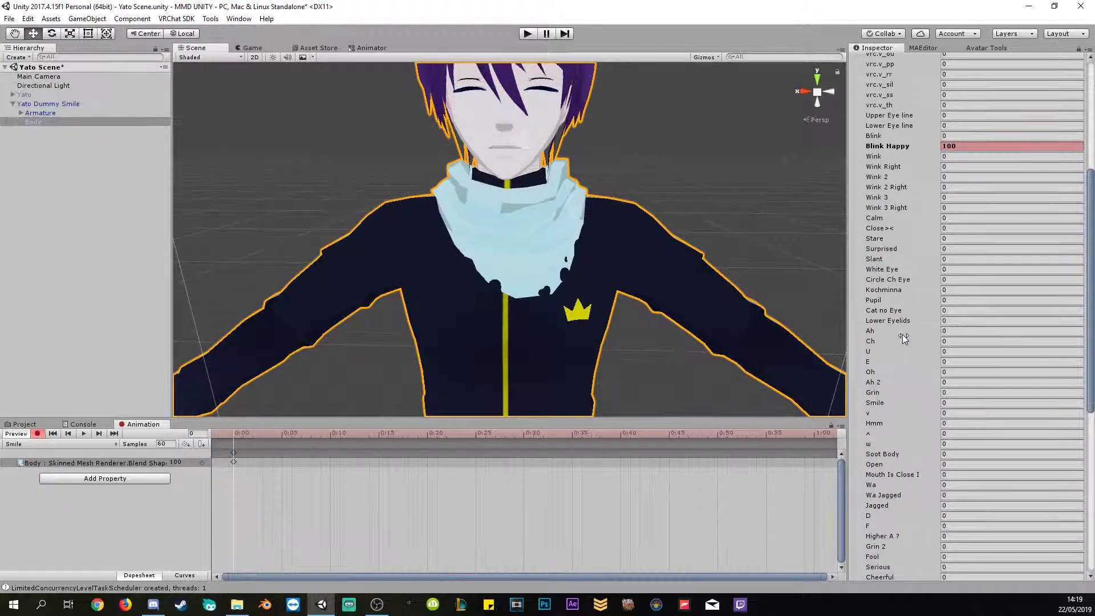
left_click_drag(891, 339, 893, 337)
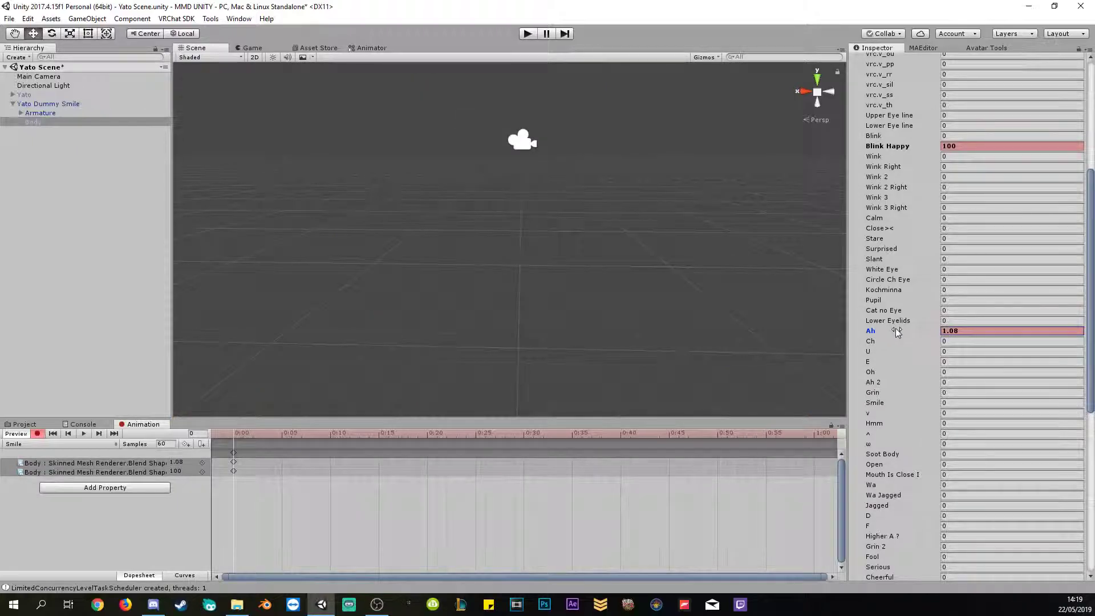
key("q")
middle_click_drag(622, 250, 623, 254)
middle_click_drag(619, 313, 570, 219)
scroll(570, 219, "down", 5)
scroll(645, 319, "up", 3)
middle_click_drag(644, 317, 604, 97)
scroll(587, 211, "up", 2)
scroll(596, 184, "up", 5)
middle_click_drag(581, 216, 597, 162)
scroll(581, 203, "down", 5)
right_click_drag(596, 228, 599, 337, "alt")
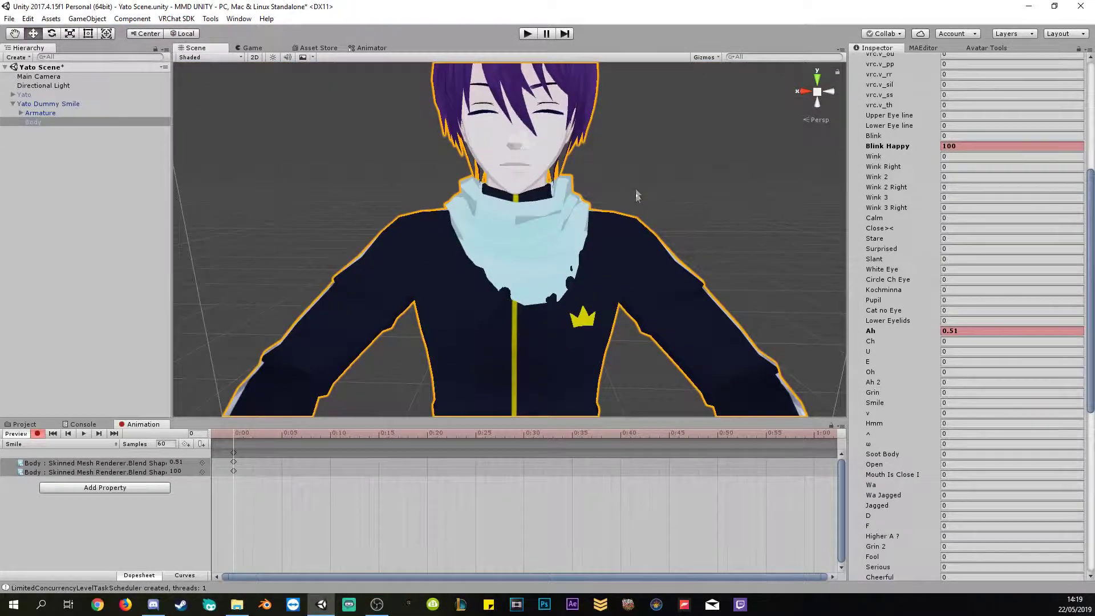
middle_click_drag(638, 182, 636, 224)
left_click_drag(871, 331, 755, 301)
left_click_drag(656, 318, 807, 340)
key("ctrl+z")
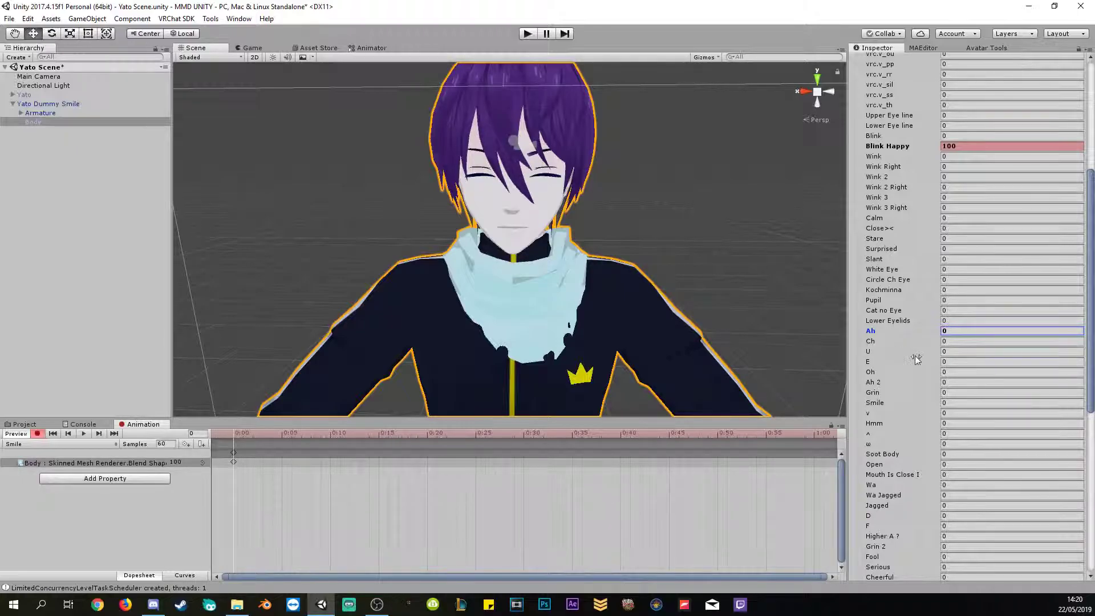
Set the Smile blend shape of the Body mesh to 100 in the animation.
left_click(957, 402)
type("100")
right_click_drag(576, 264, 595, 408, "alt")
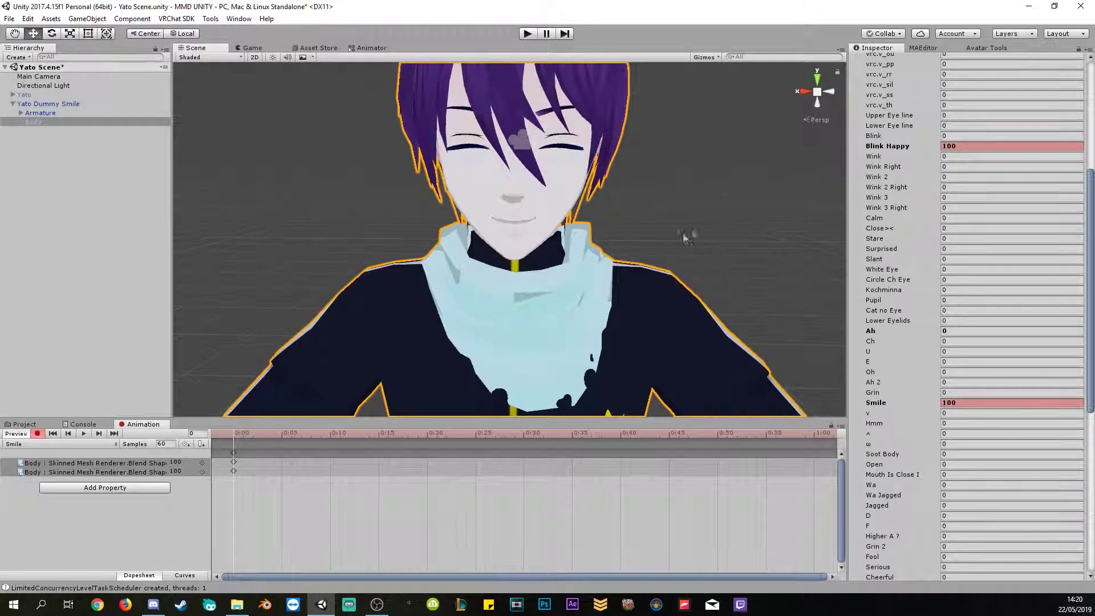
Collapse the BlendShapes list in the Body's Skinned Mesh Renderer while keeping the component itself expanded.
scroll(924, 381, "up", 10)
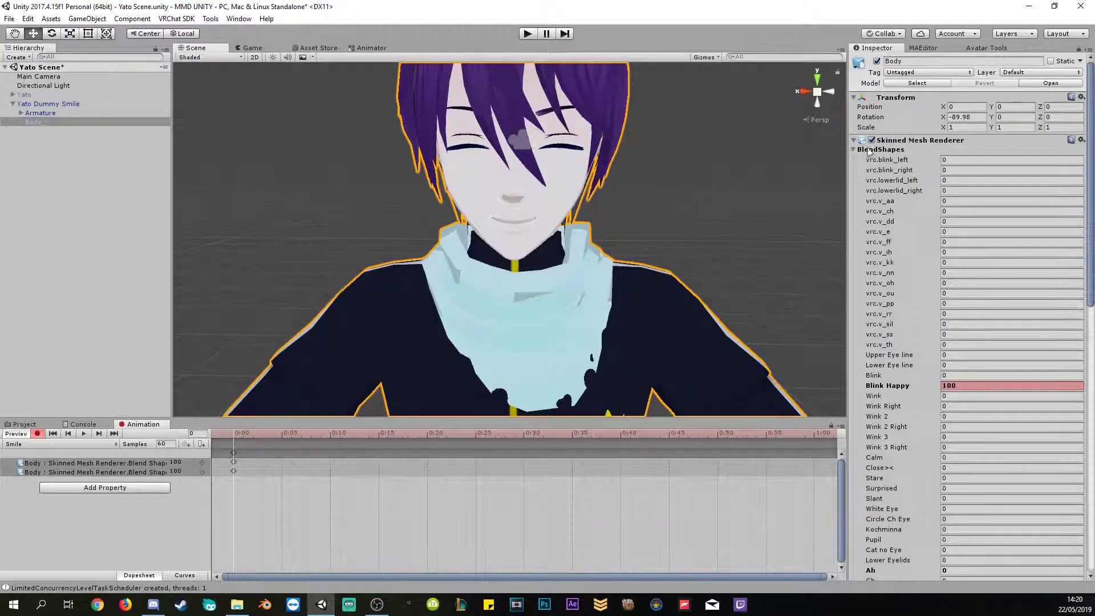
left_click(854, 141)
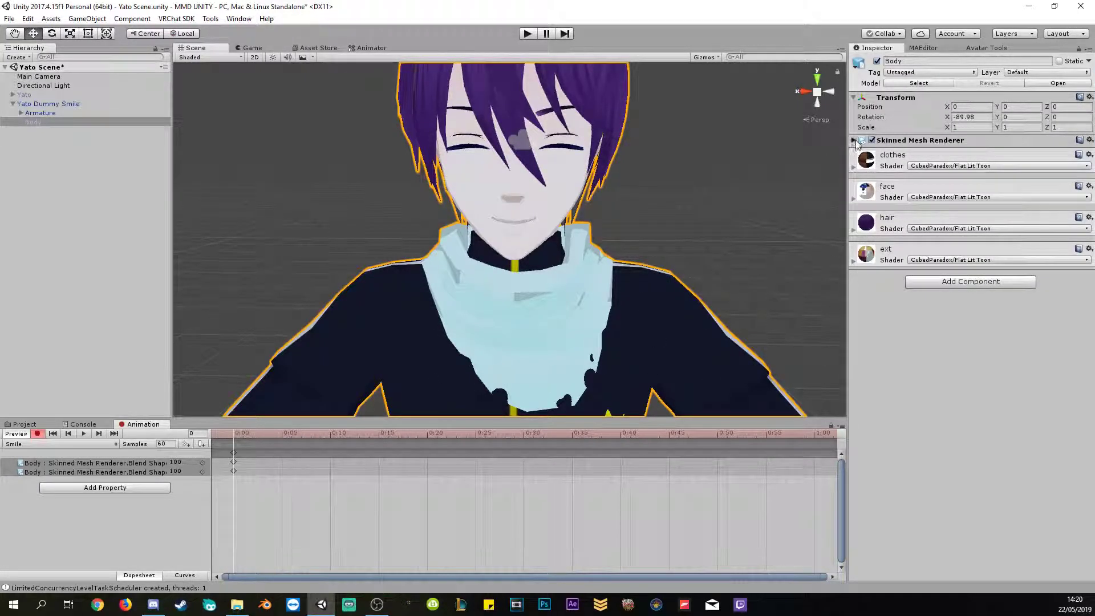
left_click(854, 140)
left_click(854, 149)
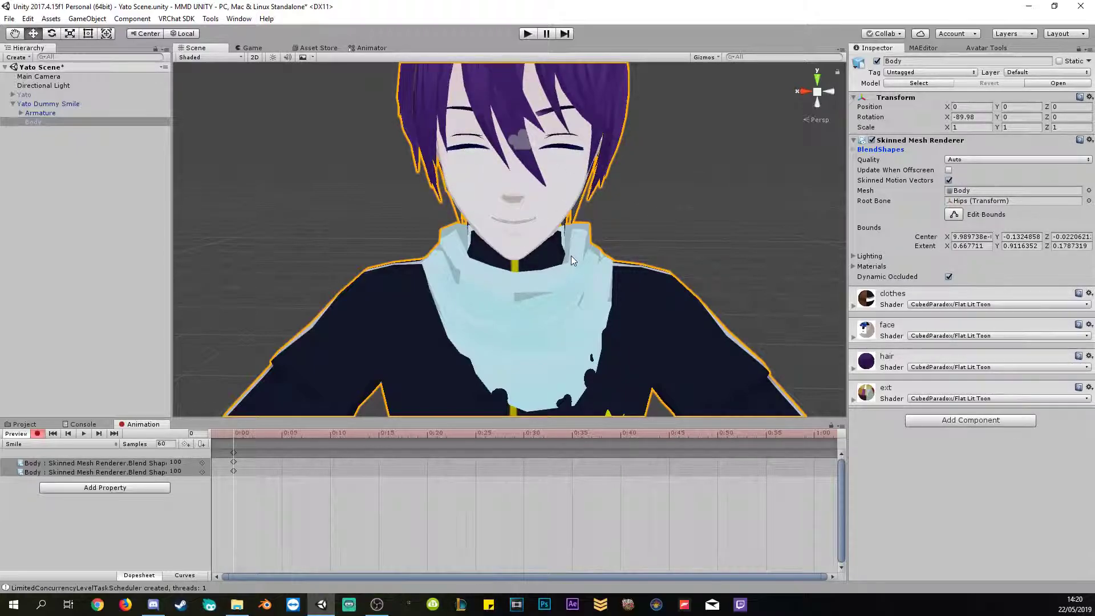
Examine the avatar's smiling face and its two open hands from the front and at a slight angle.
scroll(571, 256, "down", 8)
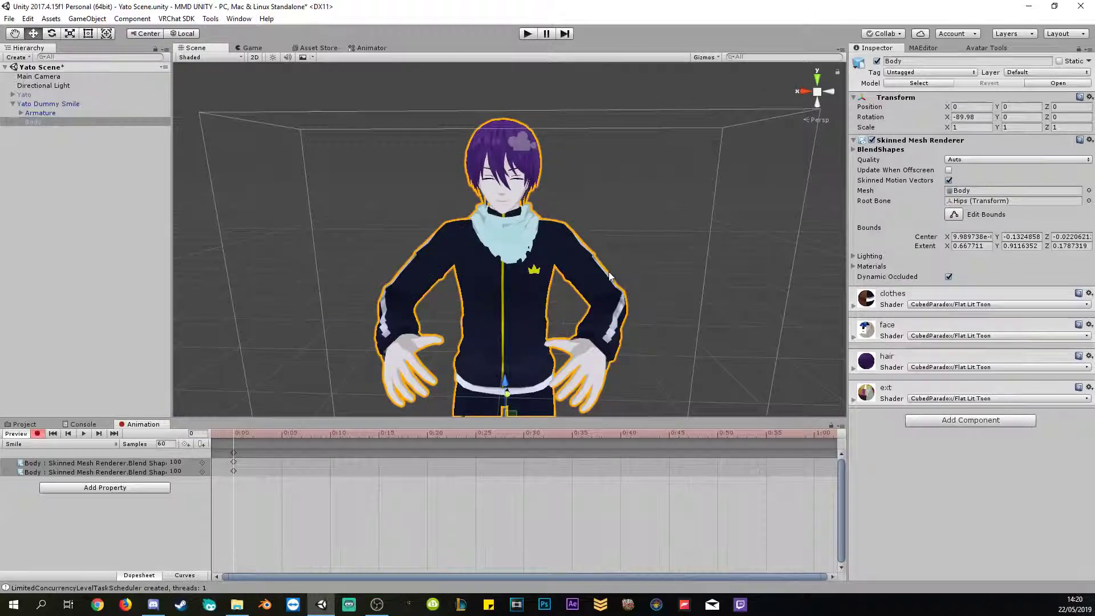
middle_click_drag(608, 278, 596, 258)
scroll(582, 262, "up", 3)
scroll(581, 262, "down", 3)
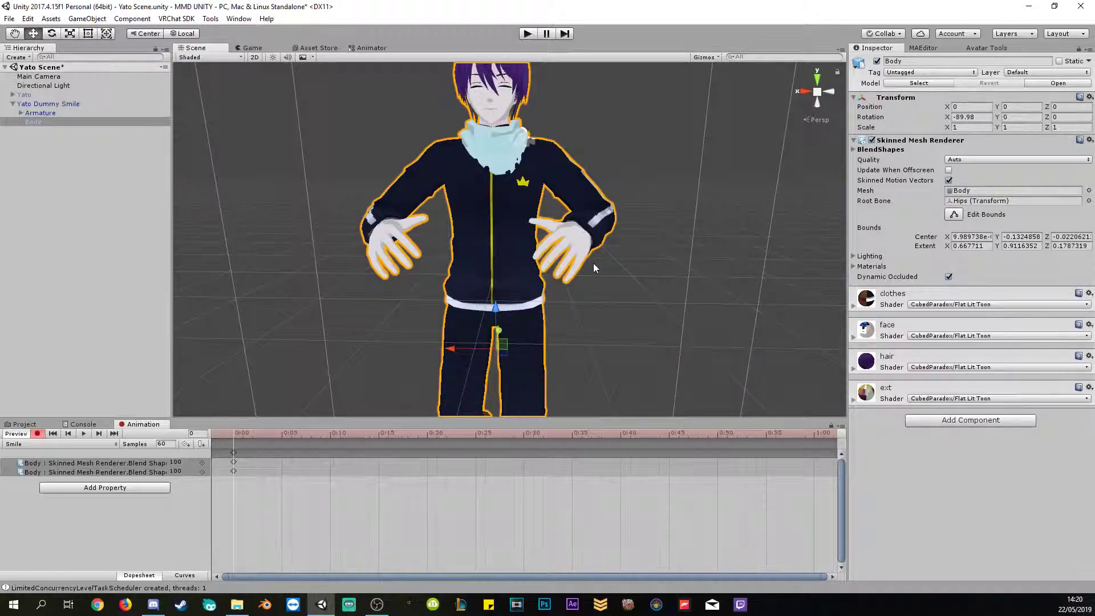
left_click_drag(598, 263, 607, 359, "alt")
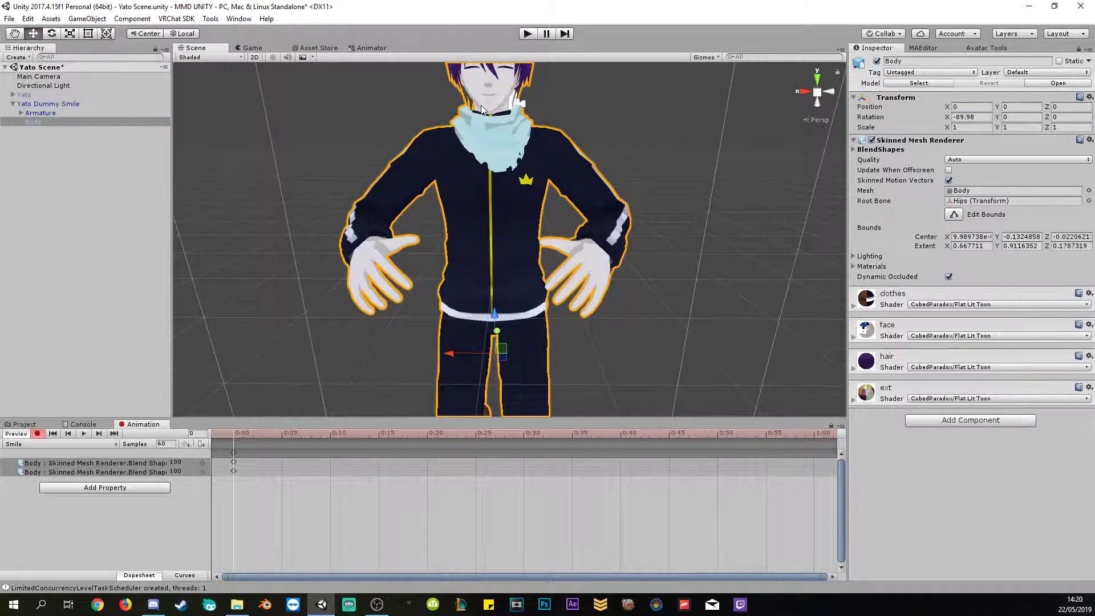
middle_click_drag(482, 109, 502, 128)
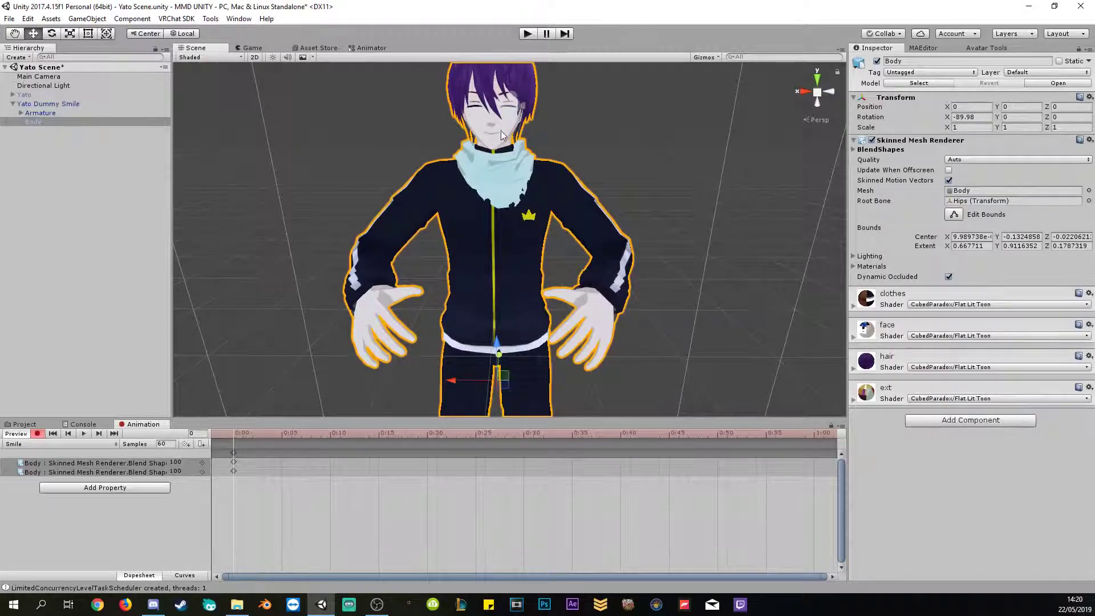
middle_click_drag(591, 317, 579, 298)
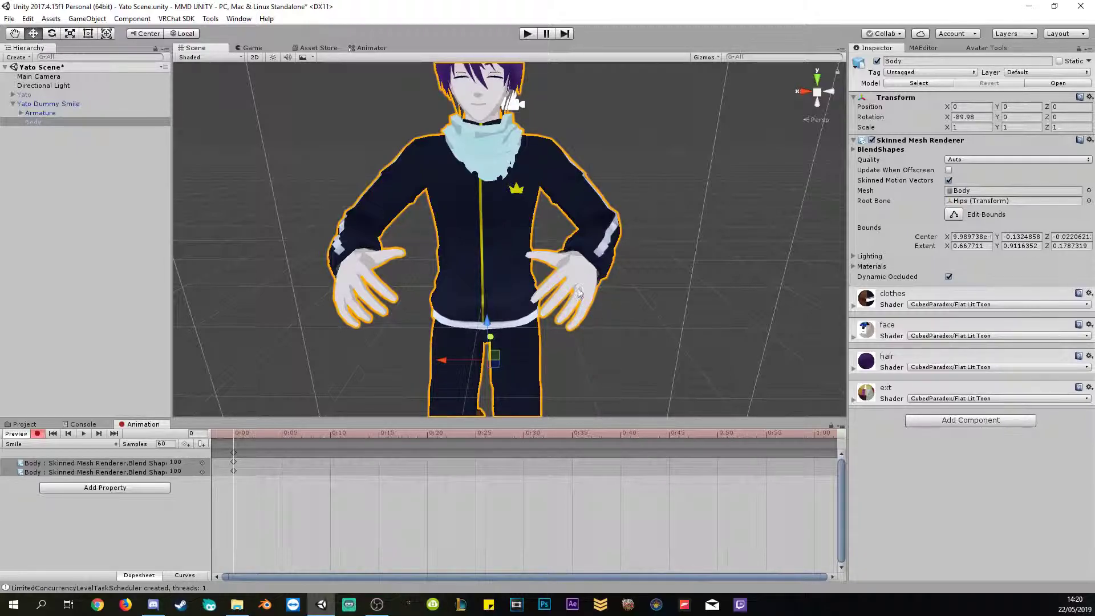
left_click_drag(660, 335, 633, 334, "alt")
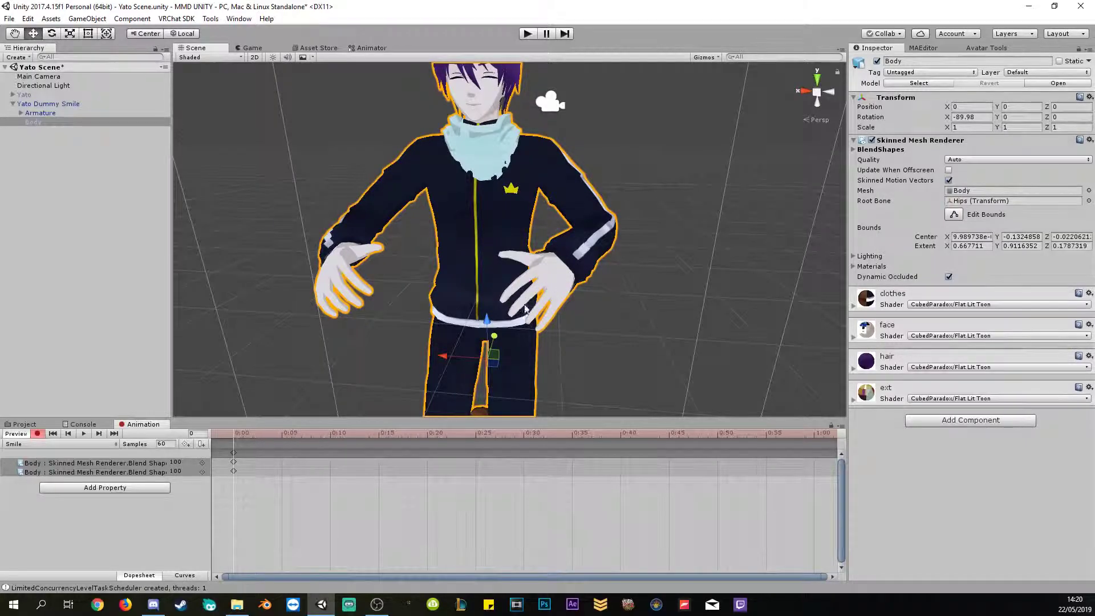
left_click_drag(525, 308, 570, 320, "alt")
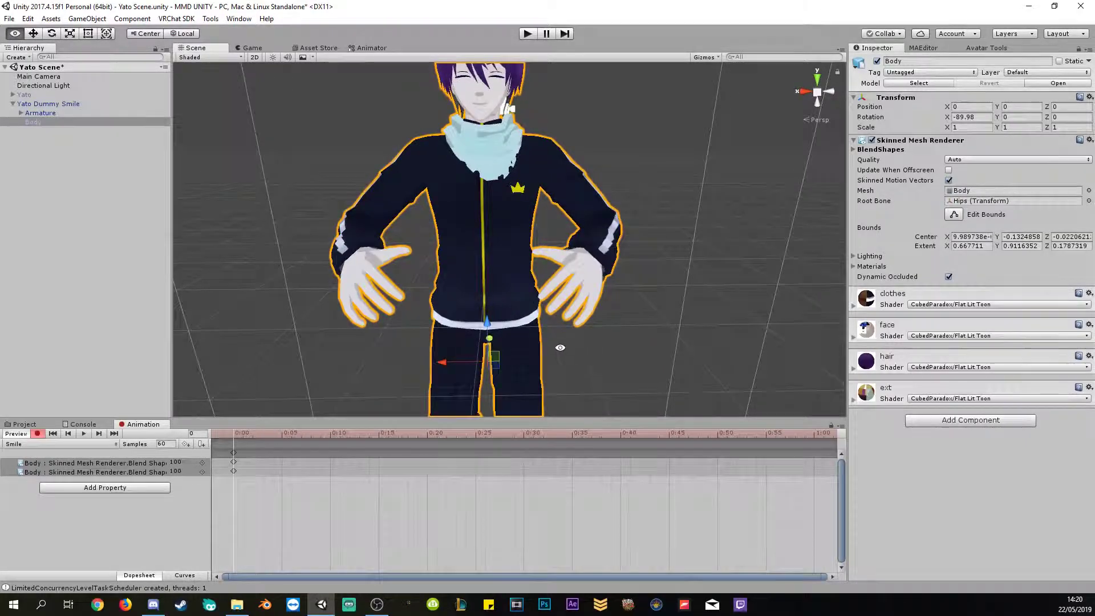
Select the Yato Dummy Smile root object and open the Muscle Animation Editor for it.
left_click(146, 491)
left_click(457, 225)
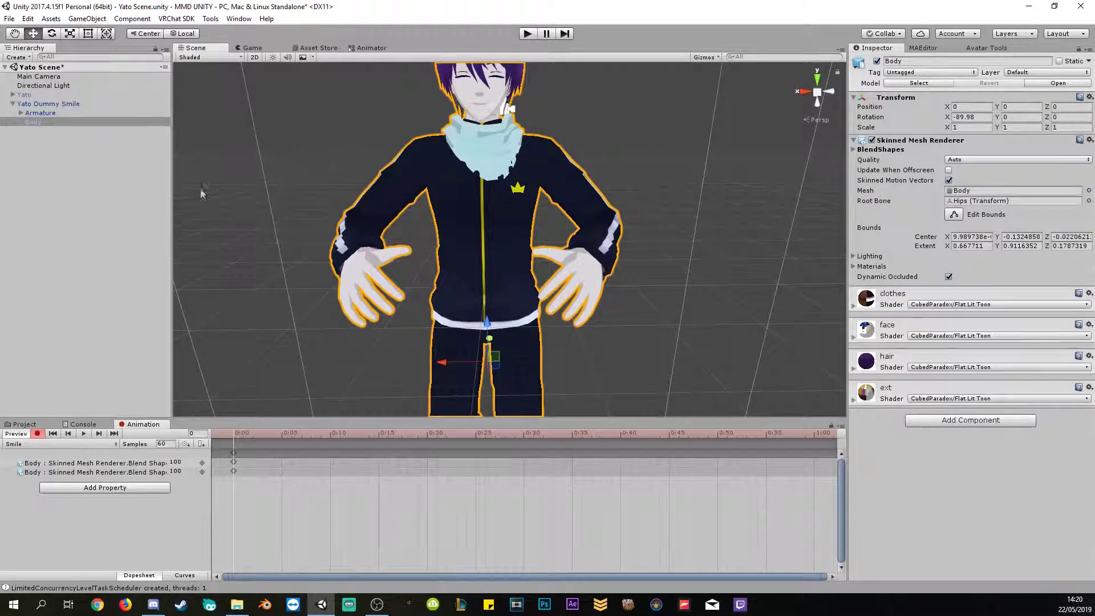
left_click(52, 104)
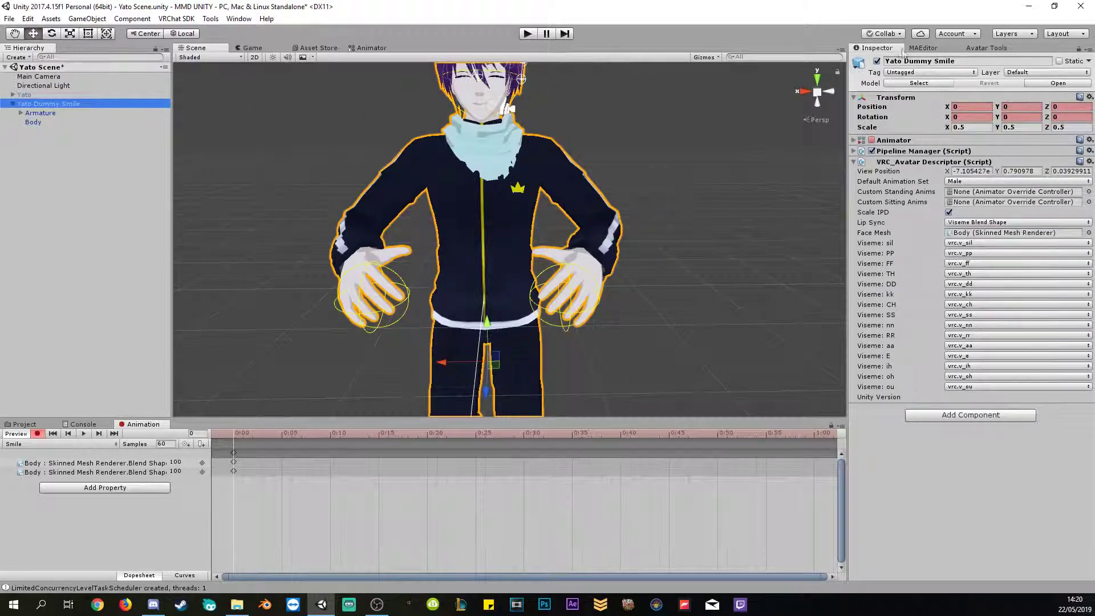
left_click(239, 19)
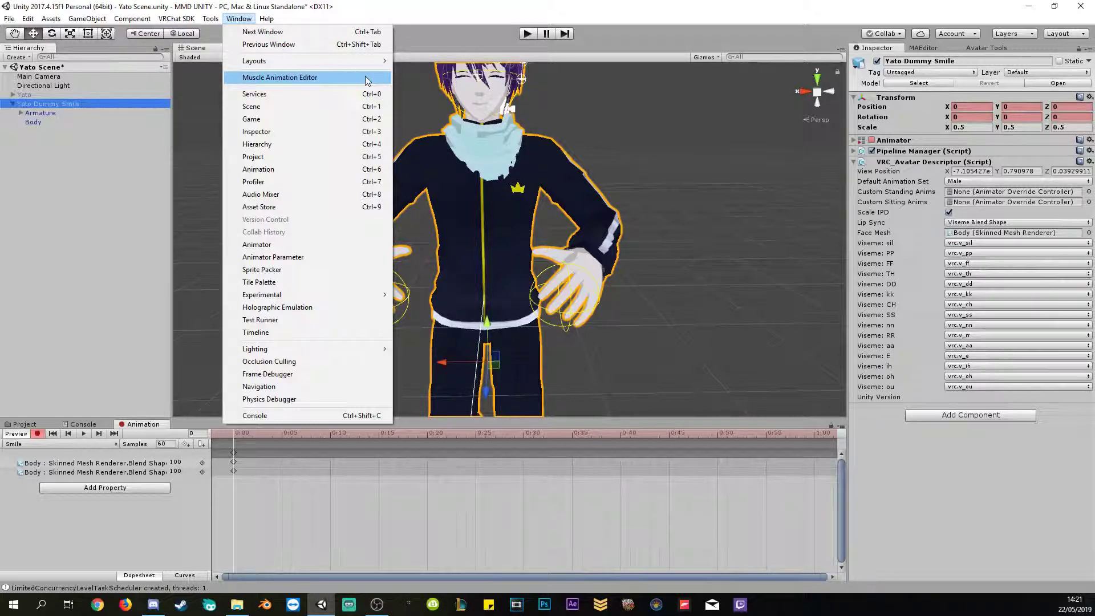
left_click(299, 78)
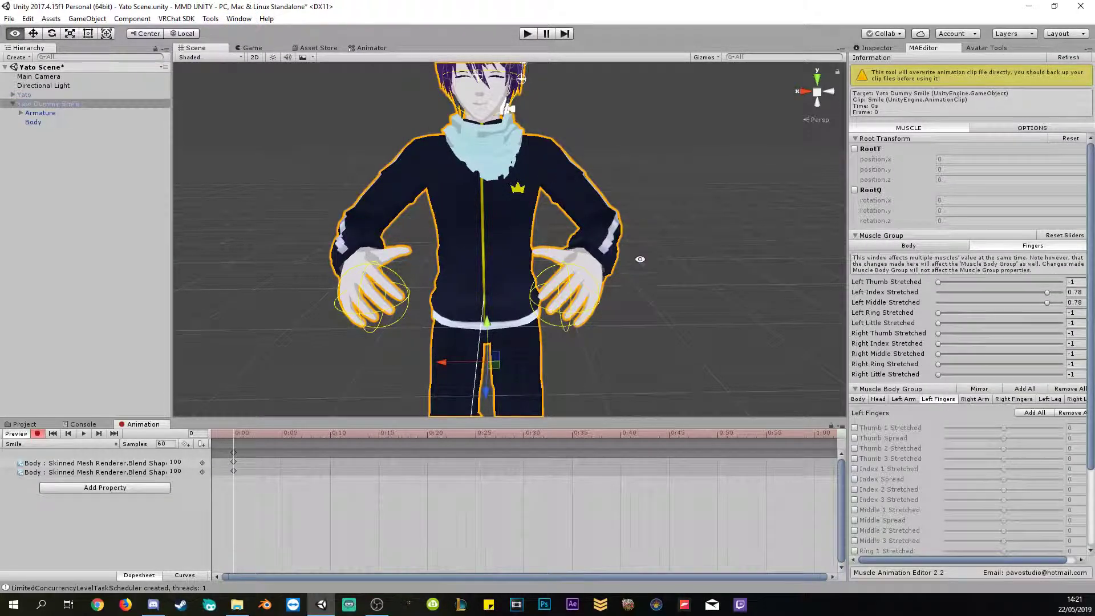
Show the muscle handles on Yato Dummy Smile and bring its hands closer into view.
middle_click_drag(673, 279, 645, 281)
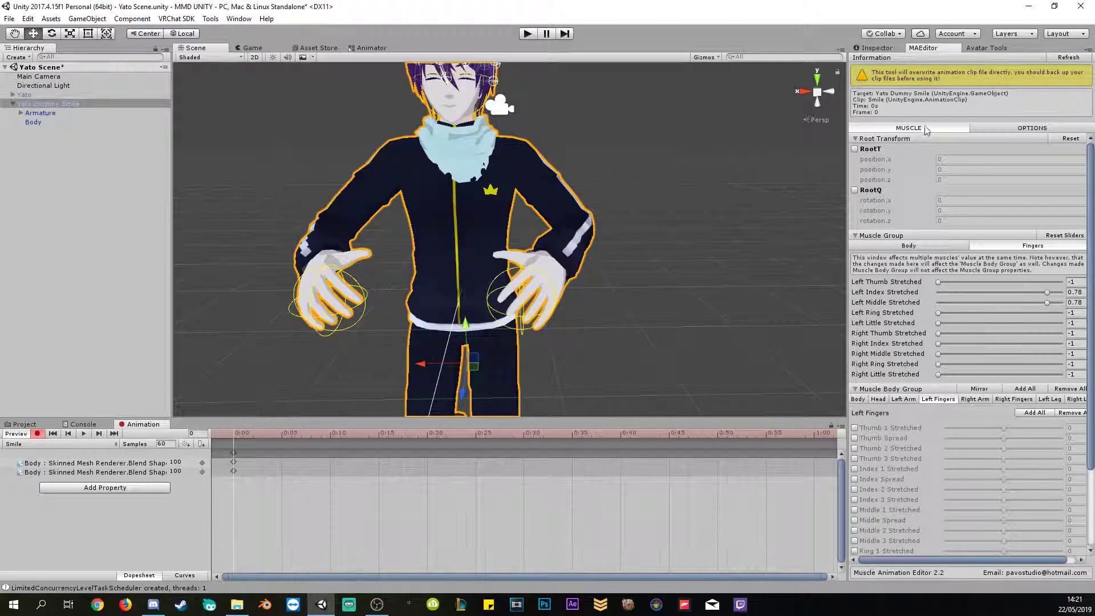
left_click(988, 126)
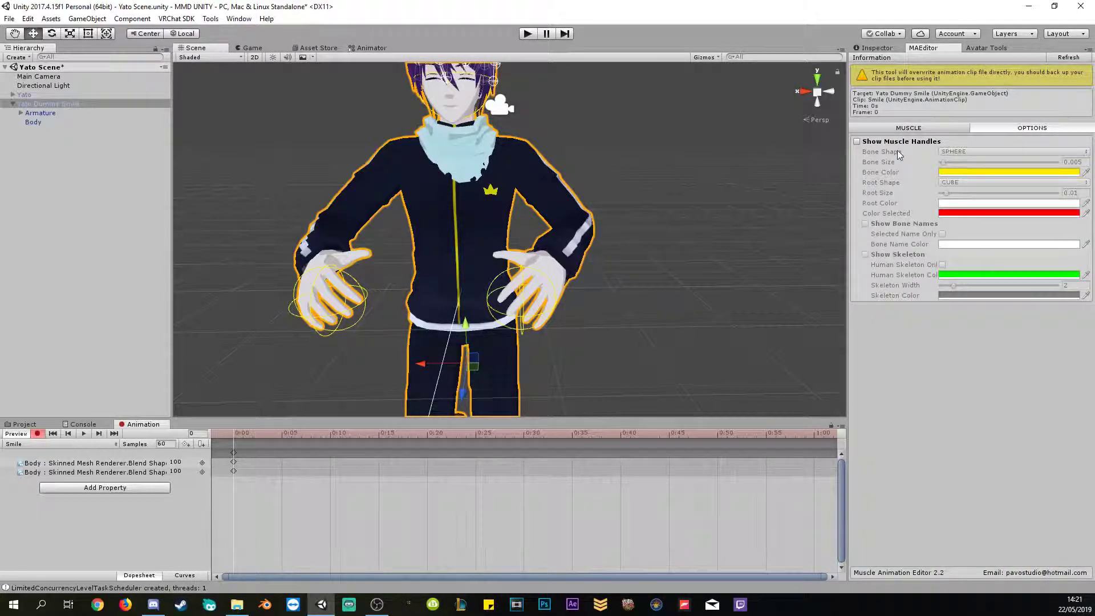
left_click(857, 142)
scroll(652, 237, "up", 5)
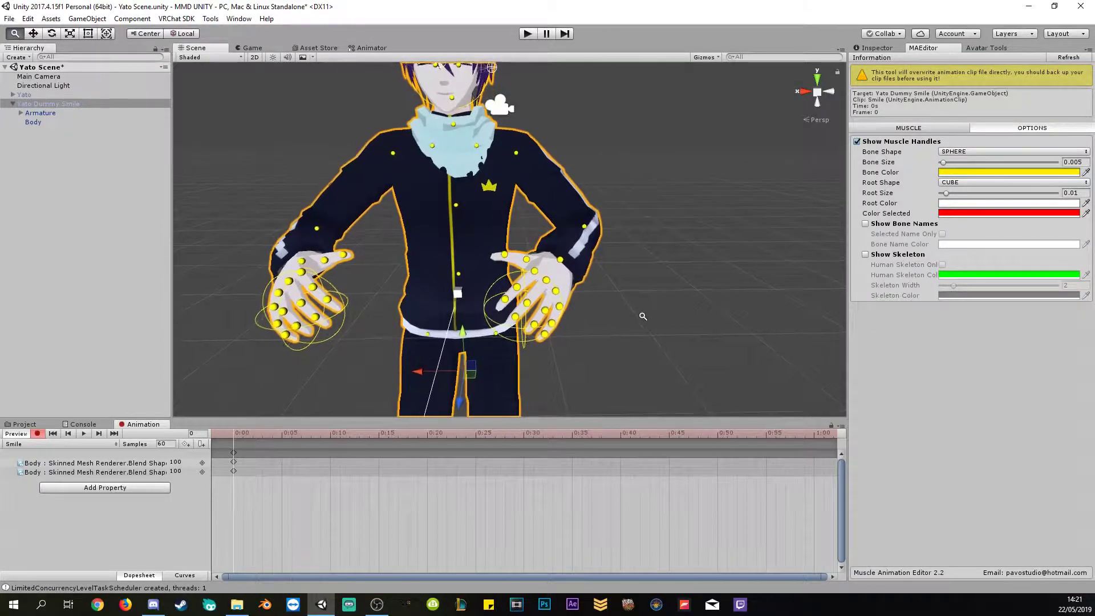
middle_click_drag(630, 366, 630, 314)
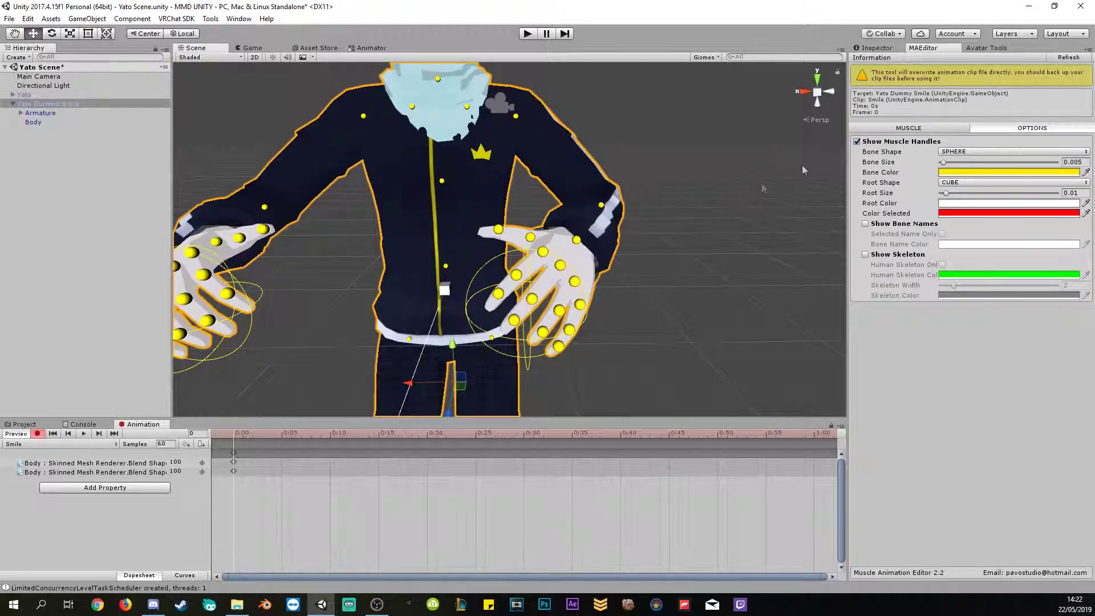
Show the editor's muscle controls and select the MiddleFinger1_L bone under the armature's Left wrist.
left_click(909, 129)
scroll(691, 252, "up", 2)
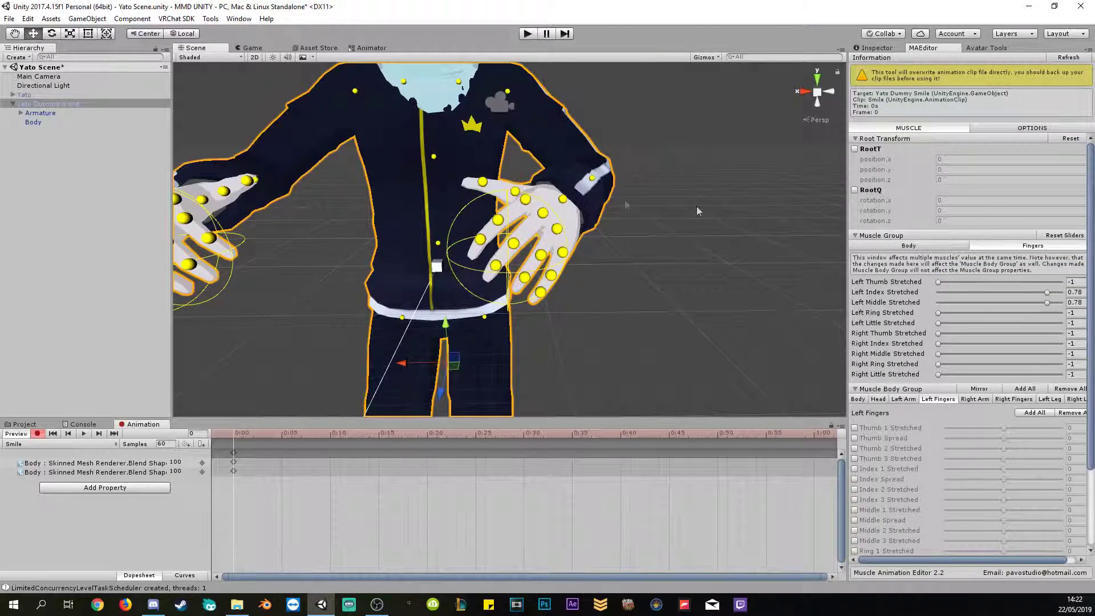
left_click(20, 112)
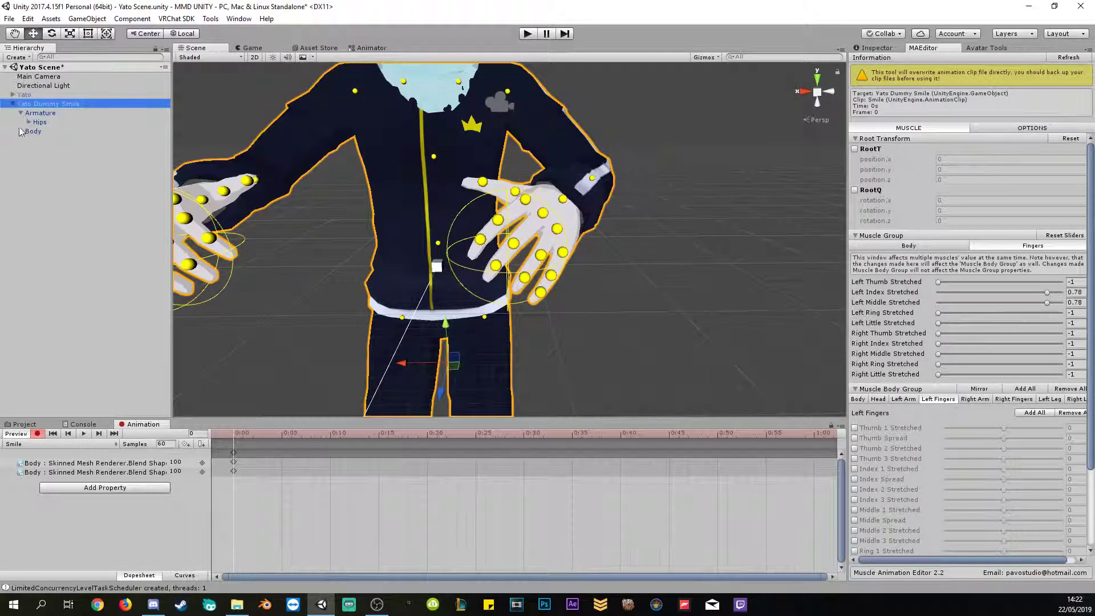
left_click(28, 122)
left_click(37, 149)
left_click(44, 158)
left_click(53, 167)
left_click(61, 177)
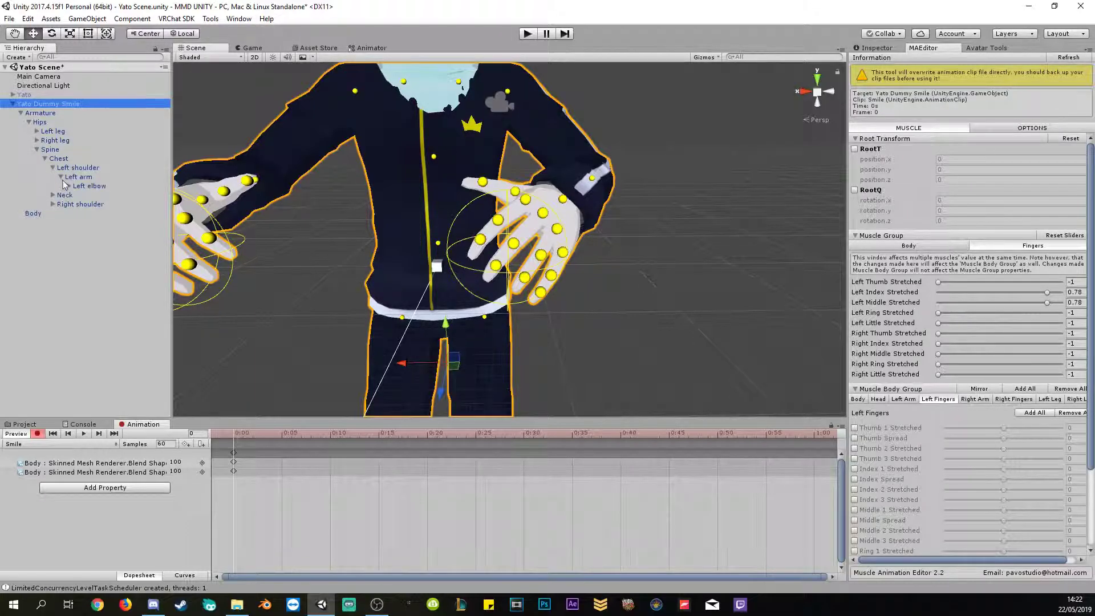
left_click(69, 186)
left_click(77, 195)
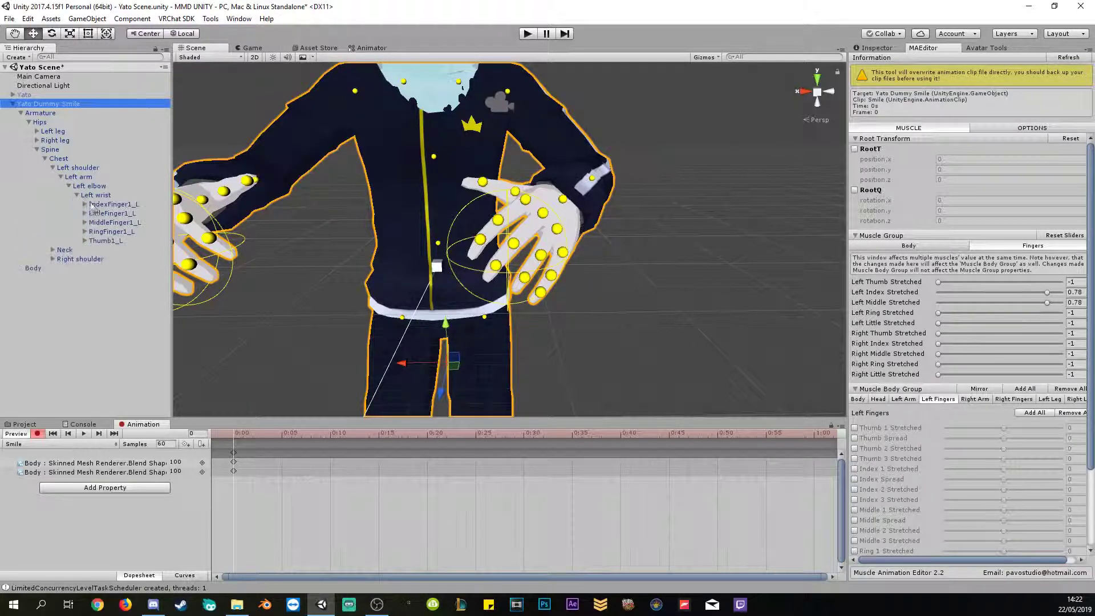
left_click(114, 222)
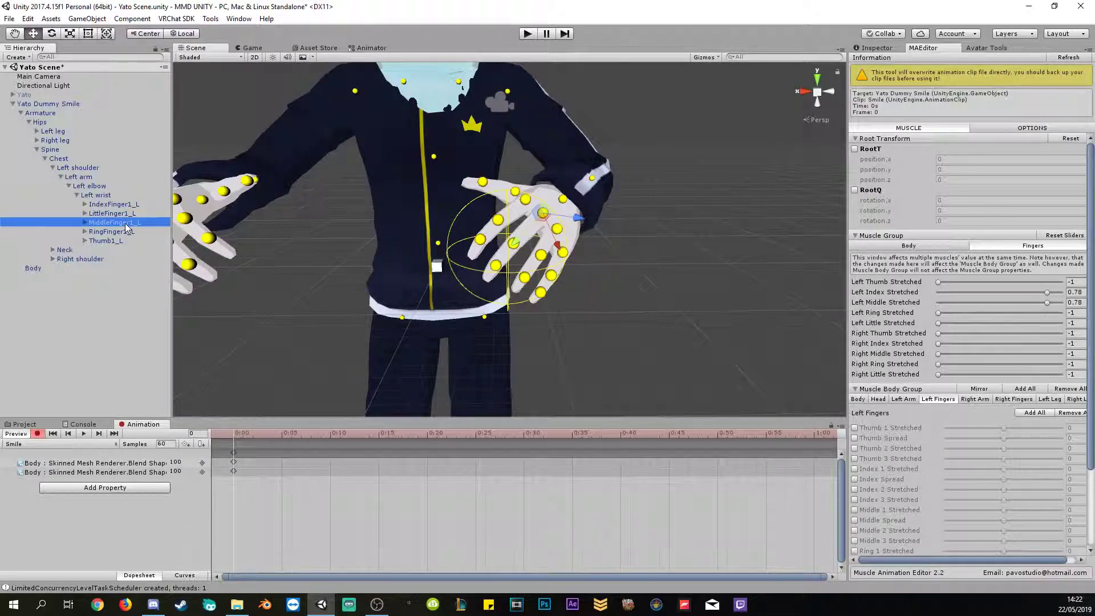
Focus on MiddleFinger1_L and examine the left hand's muscle handles from the front and several angles.
key("f")
scroll(662, 313, "down", 8)
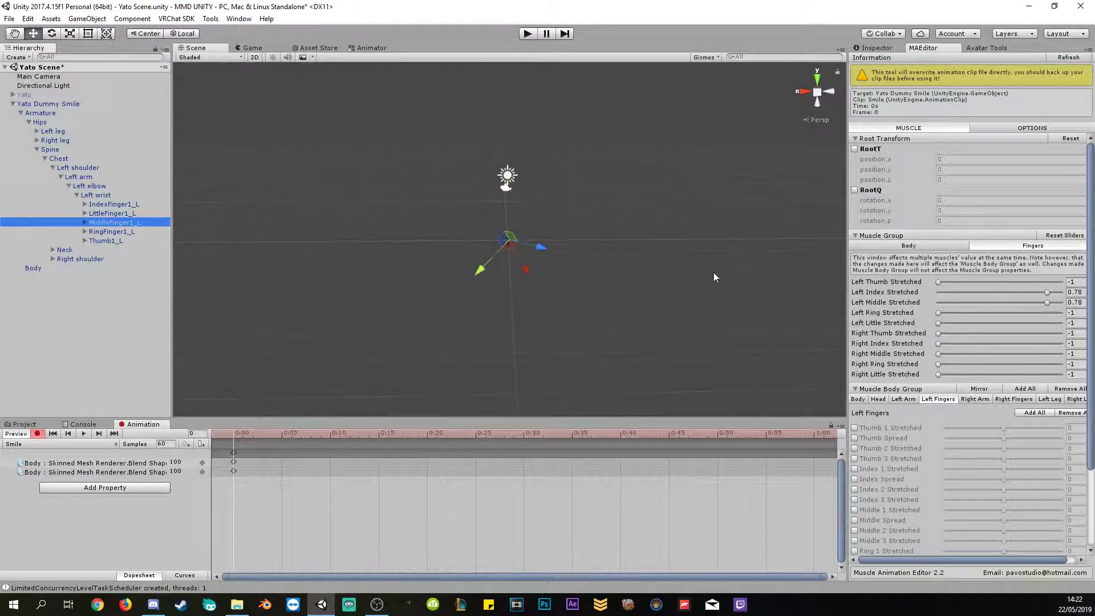
scroll(559, 303, "up", 10)
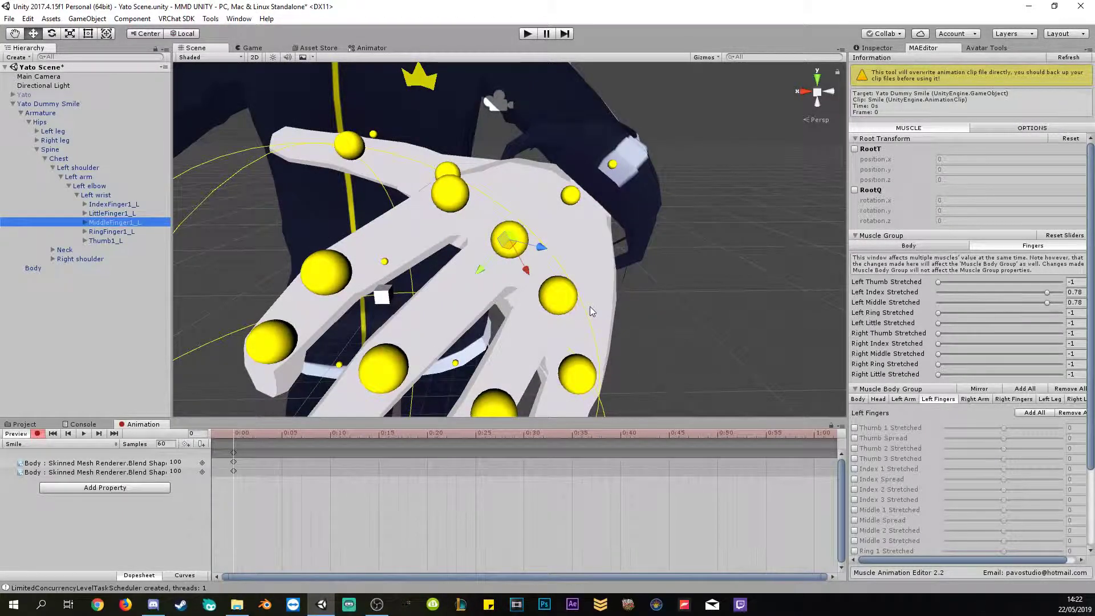
scroll(590, 307, "down", 10)
right_click_drag(603, 327, 614, 375, "alt")
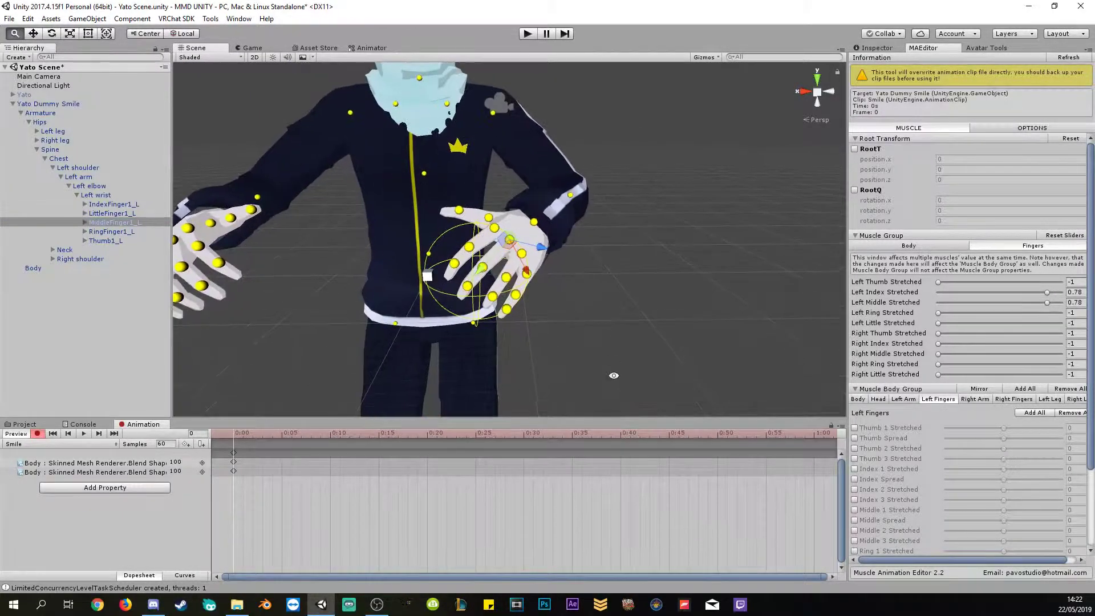
scroll(614, 376, "up", 2)
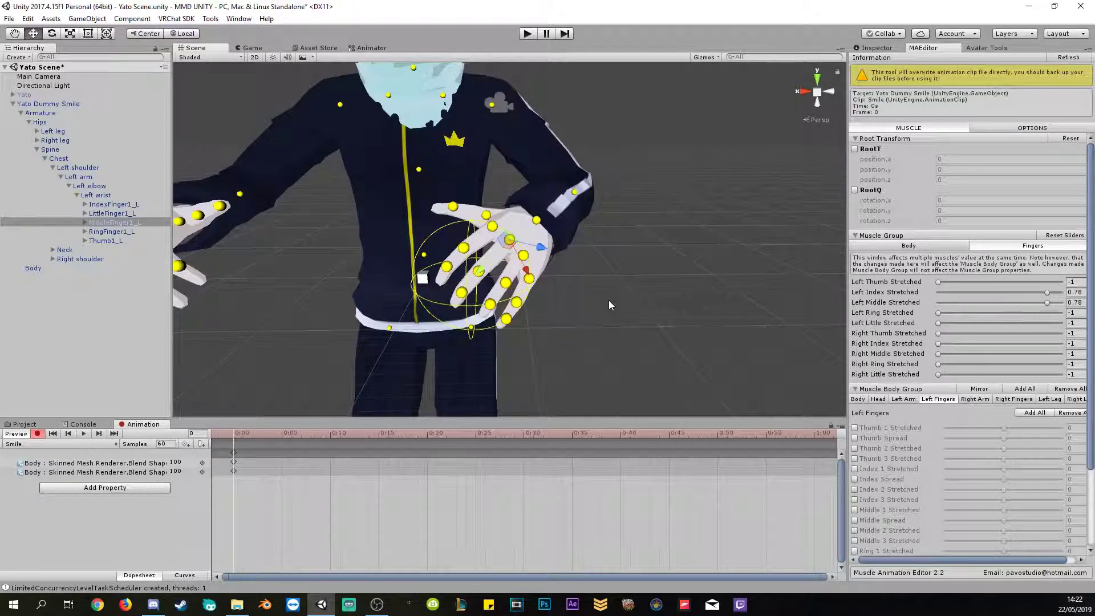
left_click_drag(608, 300, 380, 360, "alt")
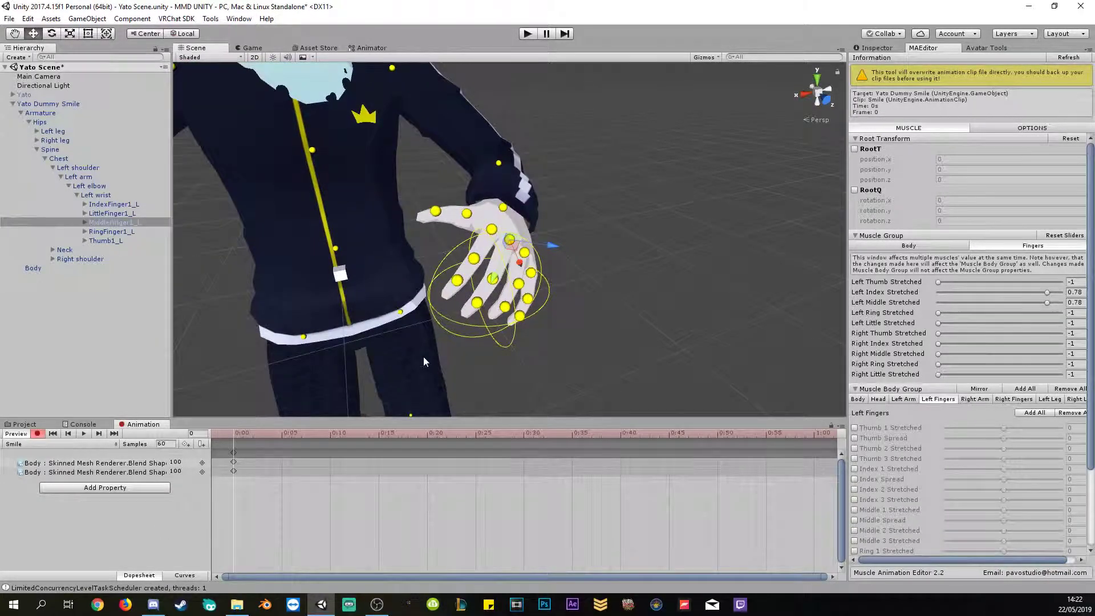
left_click_drag(606, 324, 674, 269, "alt")
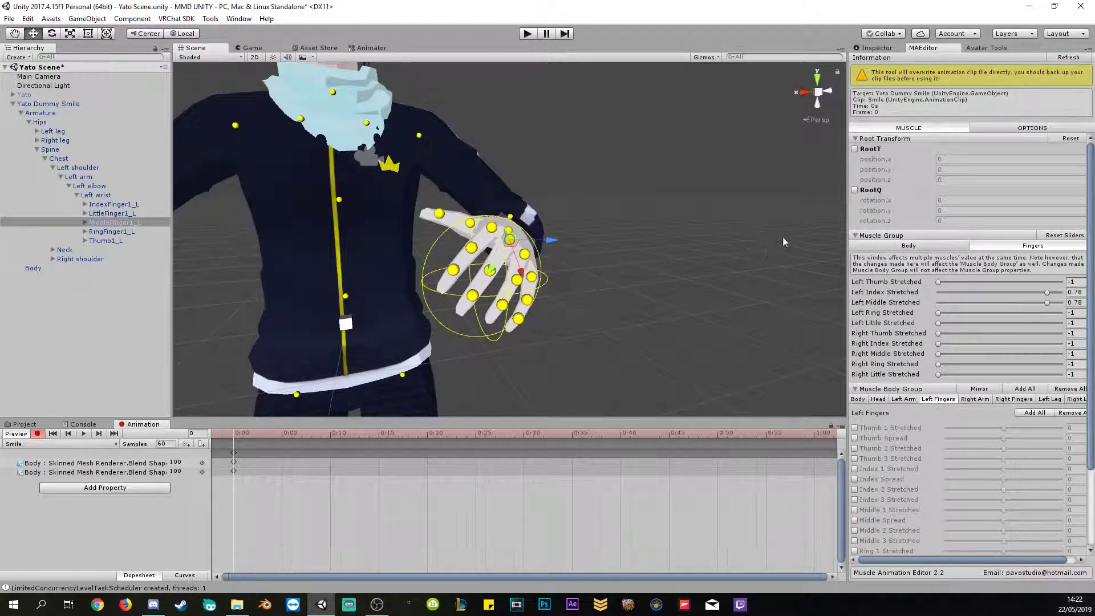
left_click_drag(783, 242, 477, 208, "alt")
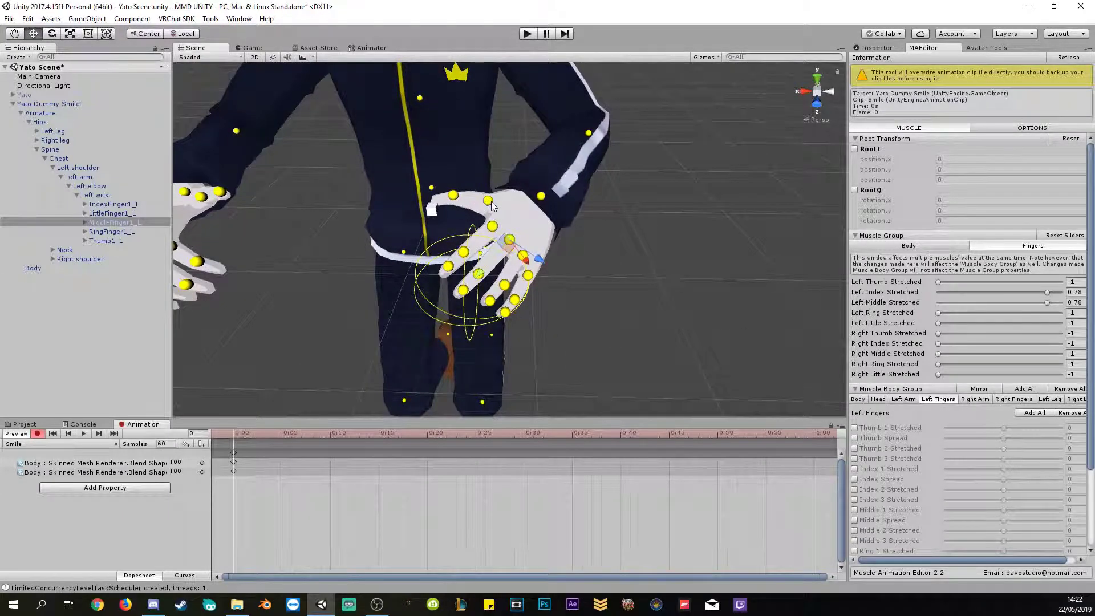
Try bending the left thumb and left little finger individually by setting their first joint's stretch to -1 from the handles.
left_click(489, 201)
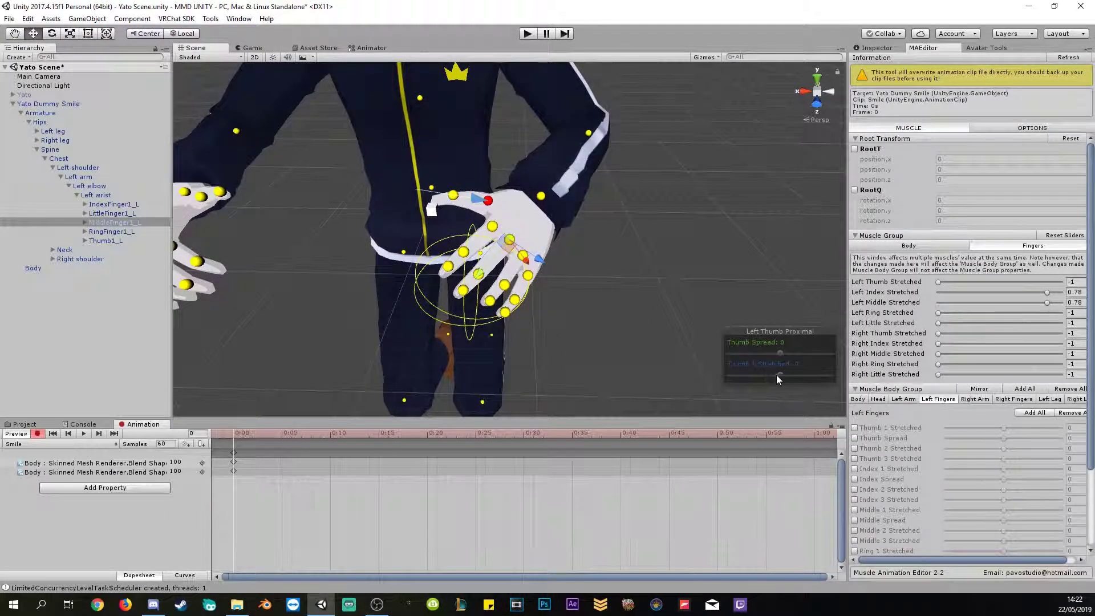
left_click_drag(780, 375, 647, 363)
left_click_drag(514, 260, 530, 259)
key("ctrl+z")
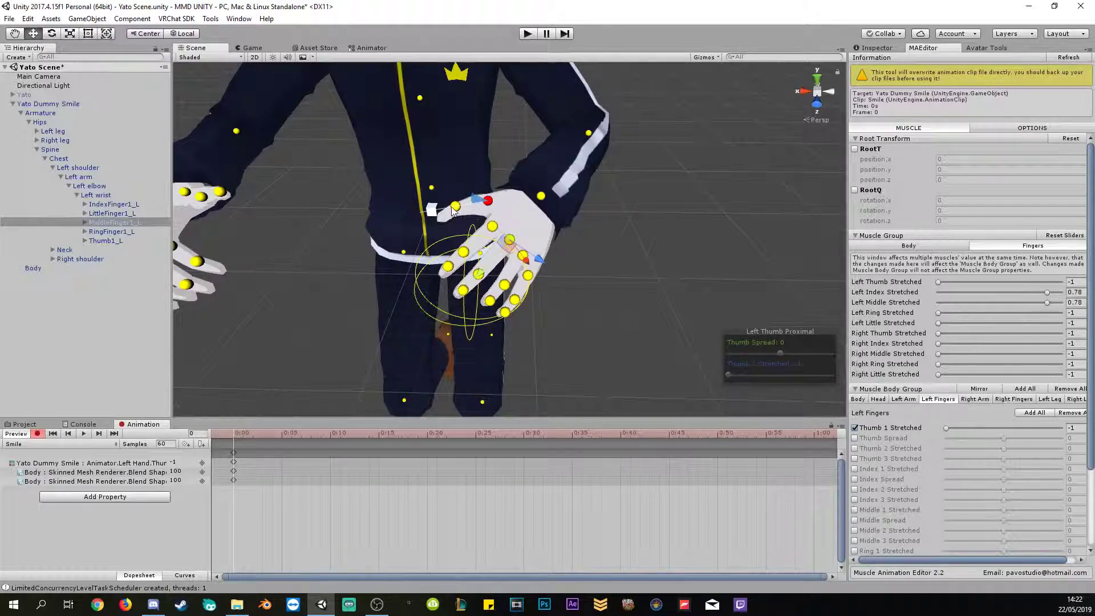
key("ctrl+z")
left_click_drag(770, 379, 665, 374)
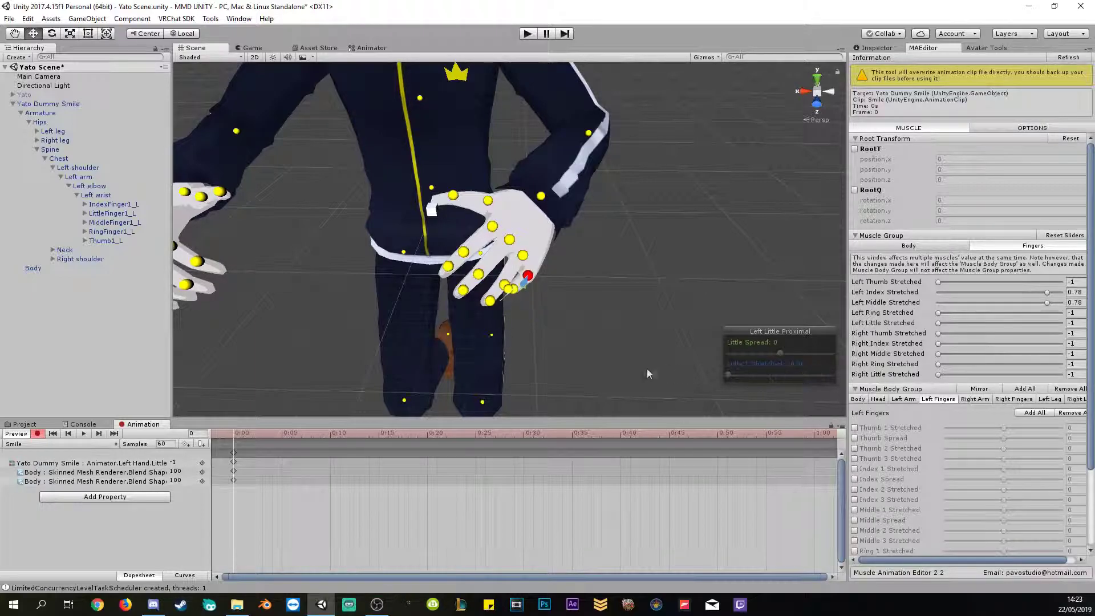
key("ctrl+z")
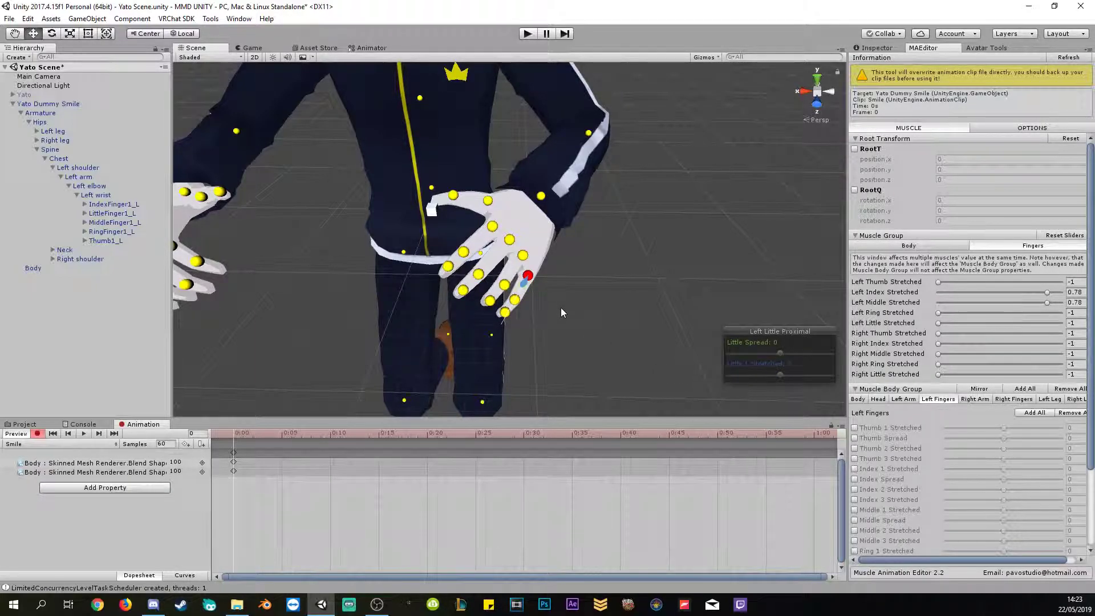
Look over the Body sliders of the Muscle Group and return to its Fingers sliders.
left_click_drag(561, 309, 619, 256, "alt")
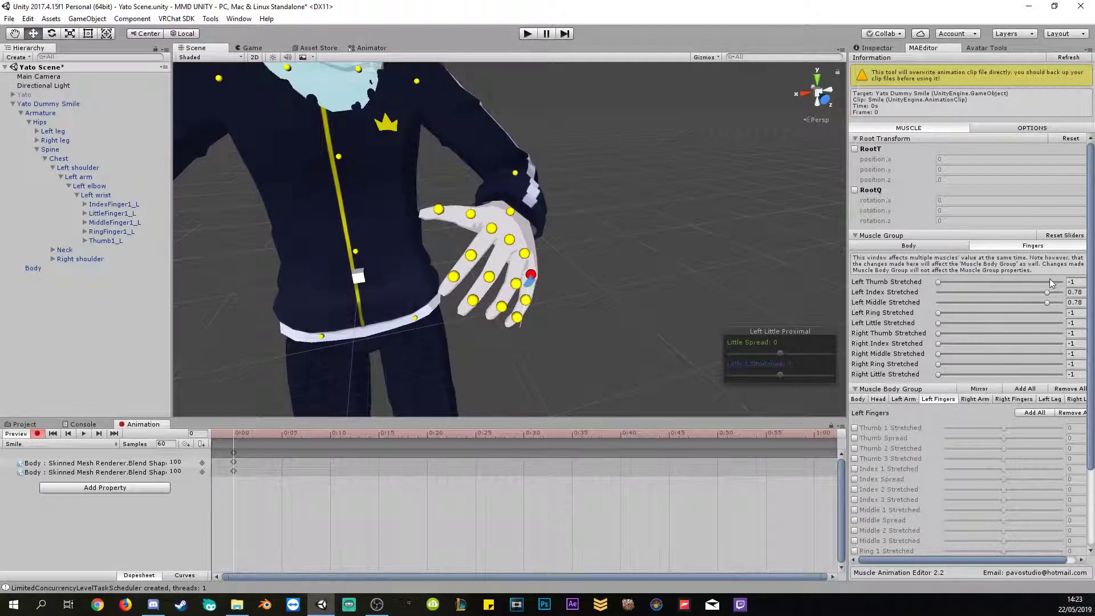
left_click_drag(1022, 561, 1032, 561)
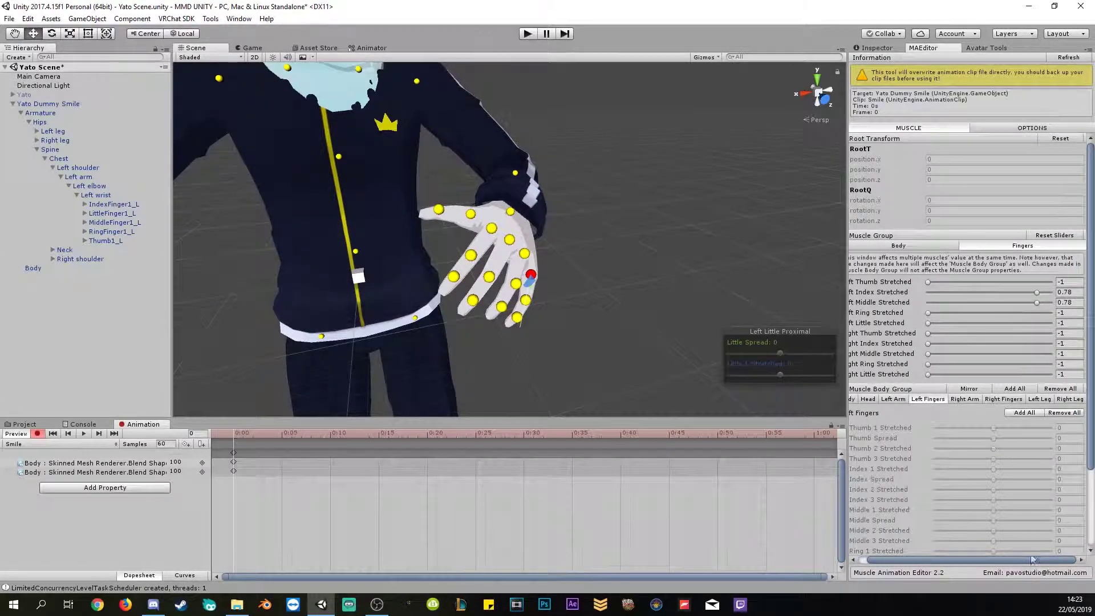
left_click(912, 246)
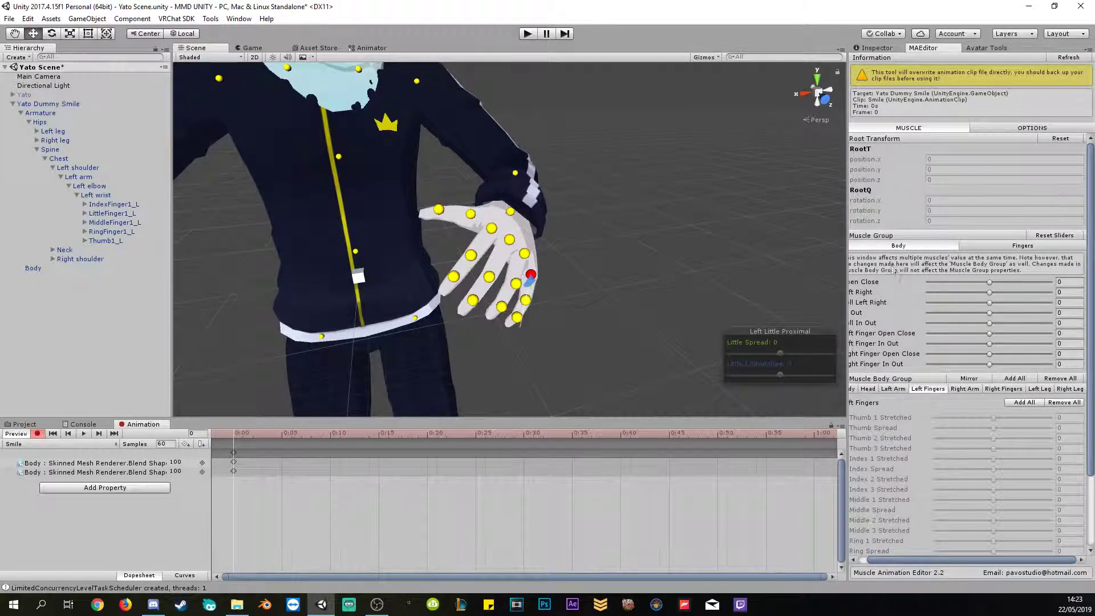
left_click(1004, 246)
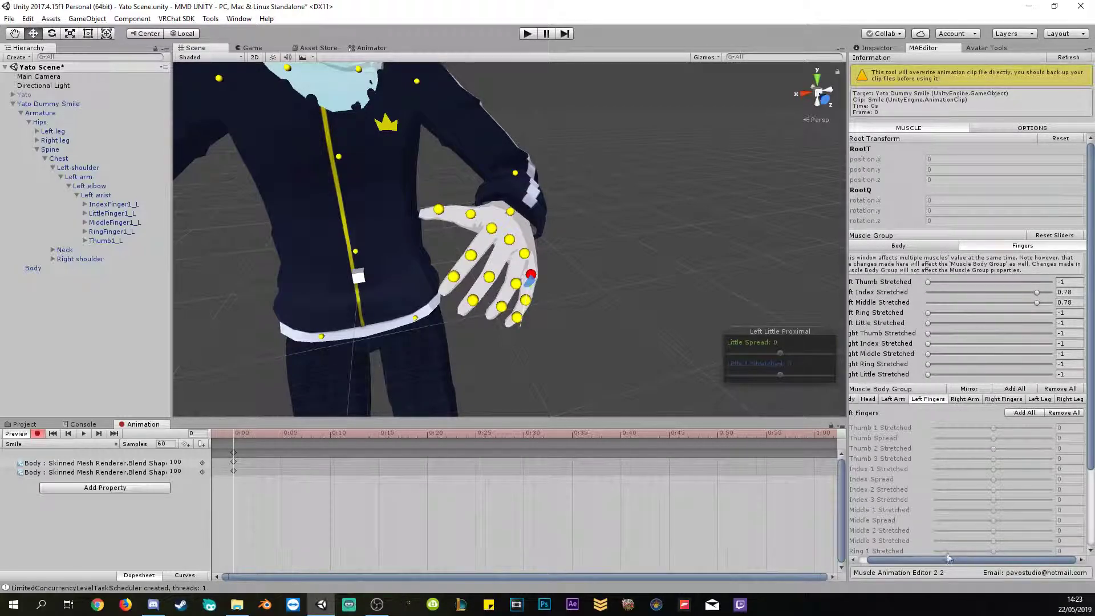
left_click_drag(942, 562, 930, 562)
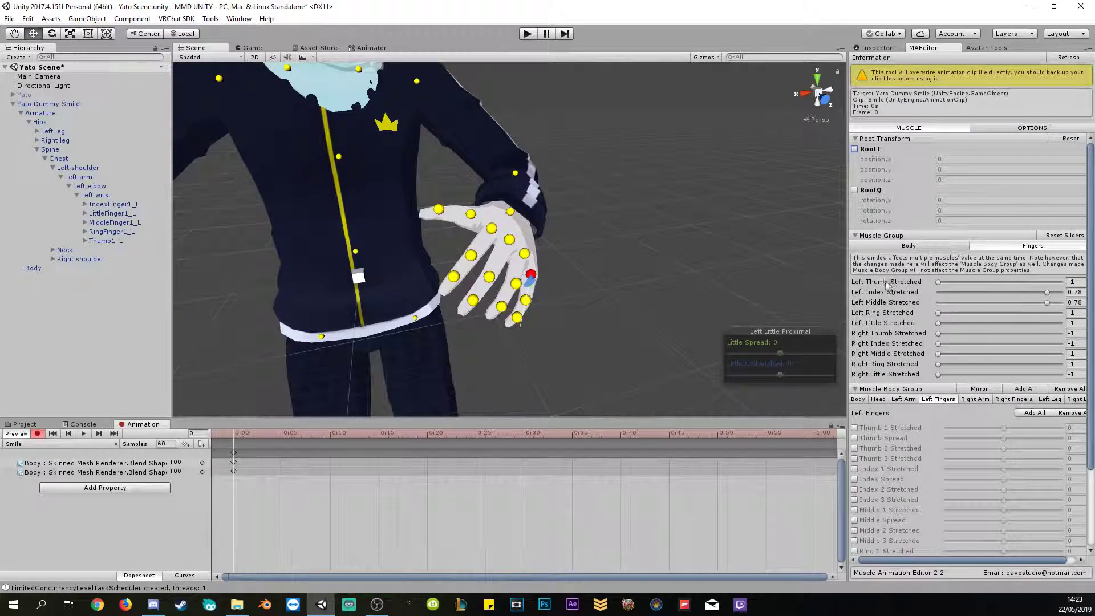
Curl the left hand into a fist by setting the Left Thumb, Index, Middle, Ring and Little Stretched group values to -1.
left_click(1073, 282)
key("Tab")
type("-1")
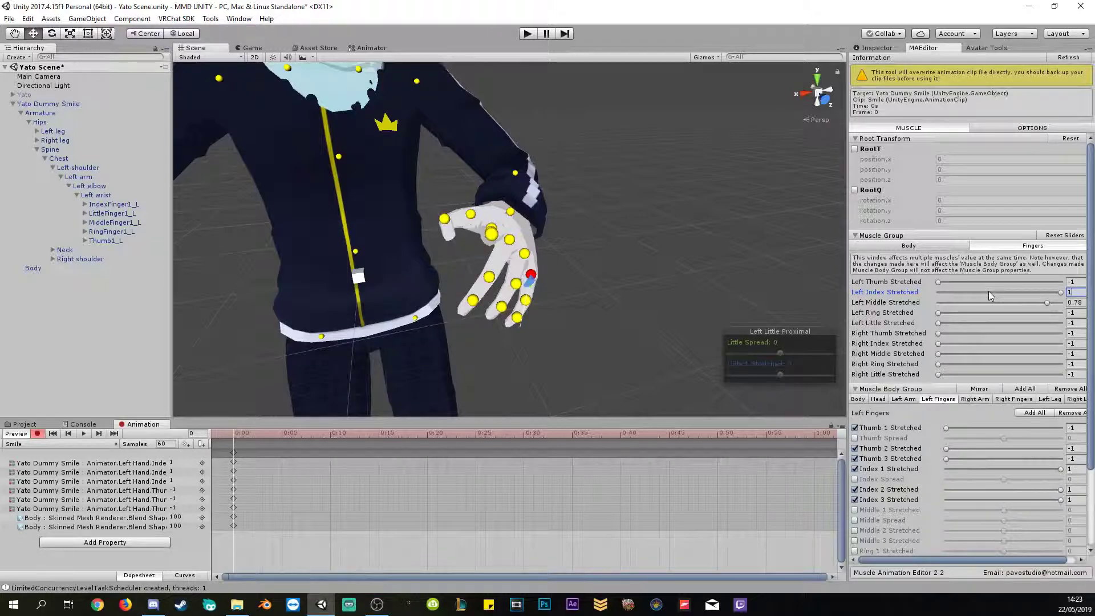
key("Tab")
type("-1")
key("Tab")
type("-1")
key("Tab")
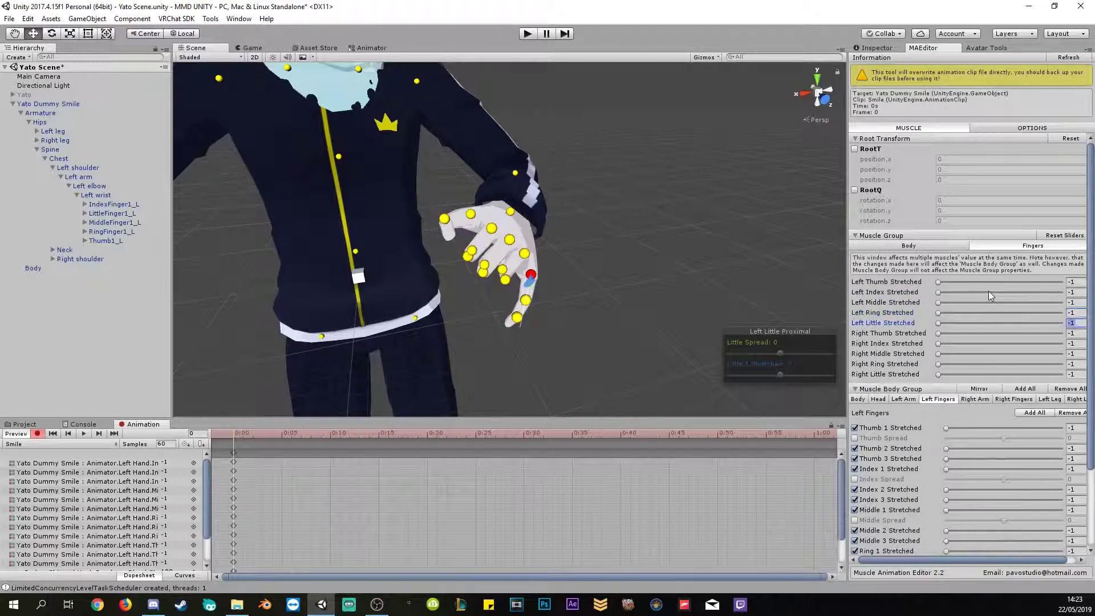
type("-1")
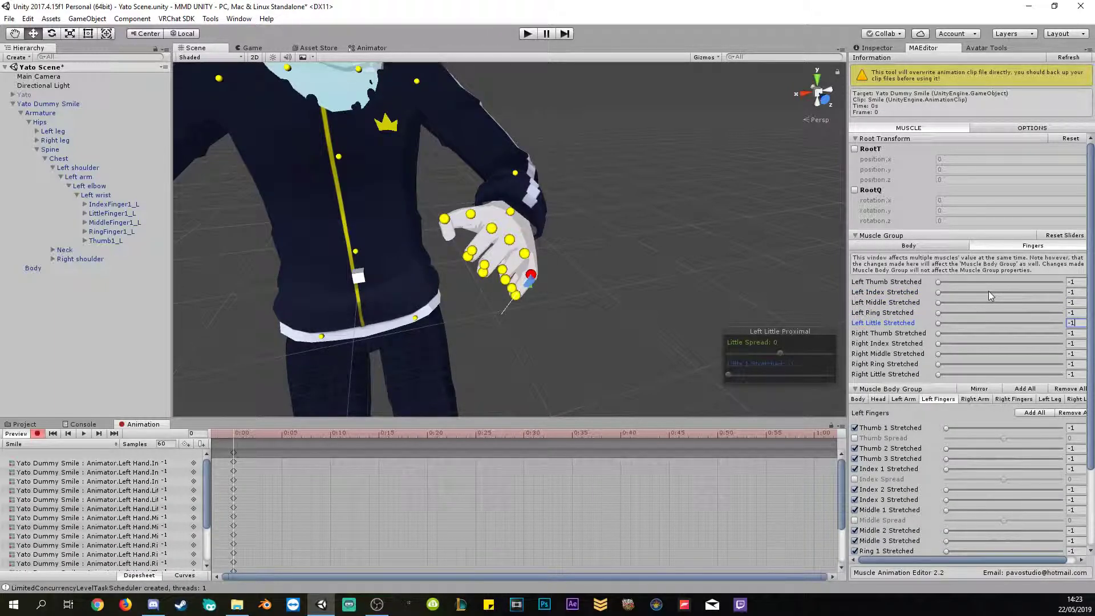
Extend the left index finger by setting Left Index Stretched to 0.78.
left_click_drag(553, 279, 580, 262, "alt")
right_click_drag(580, 262, 579, 327, "alt")
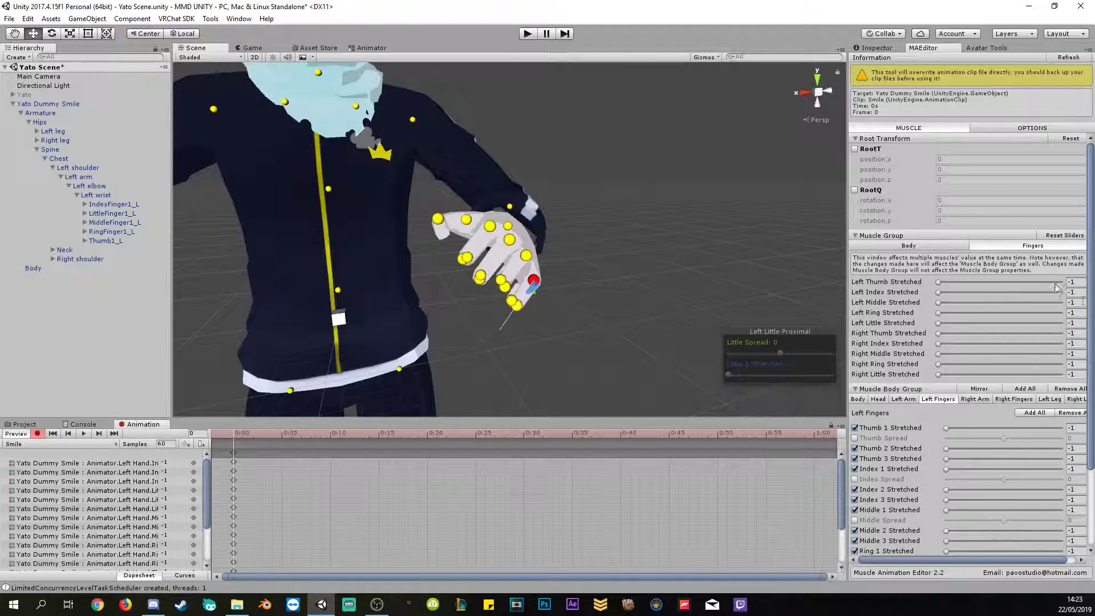
mouse_move(561, 325)
left_mouse_down("alt")
mouse_move(653, 306)
mouse_move(751, 200)
mouse_move(643, 274)
mouse_move(716, 198)
mouse_move(567, 384)
mouse_move(529, 348)
mouse_move(565, 342)
left_mouse_up("alt")
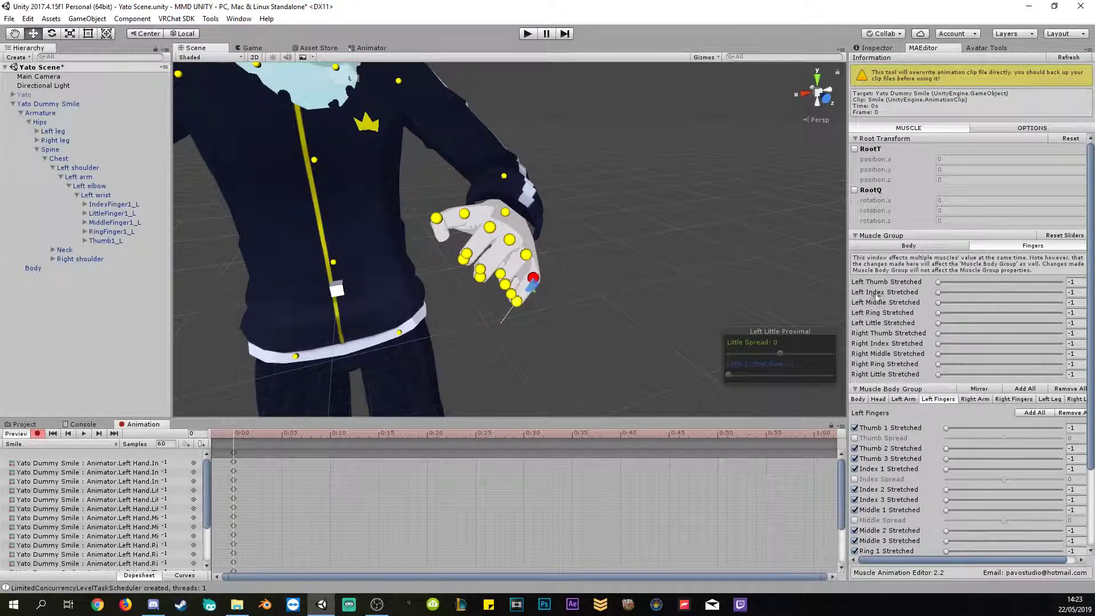
left_click_drag(668, 287, 607, 252, "alt")
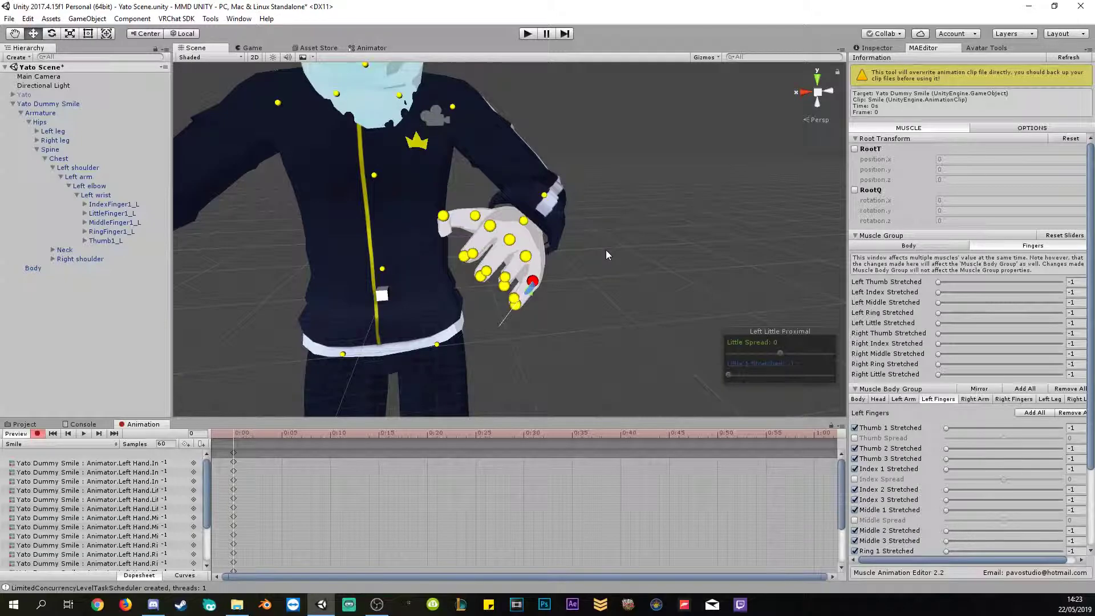
left_click(1076, 293)
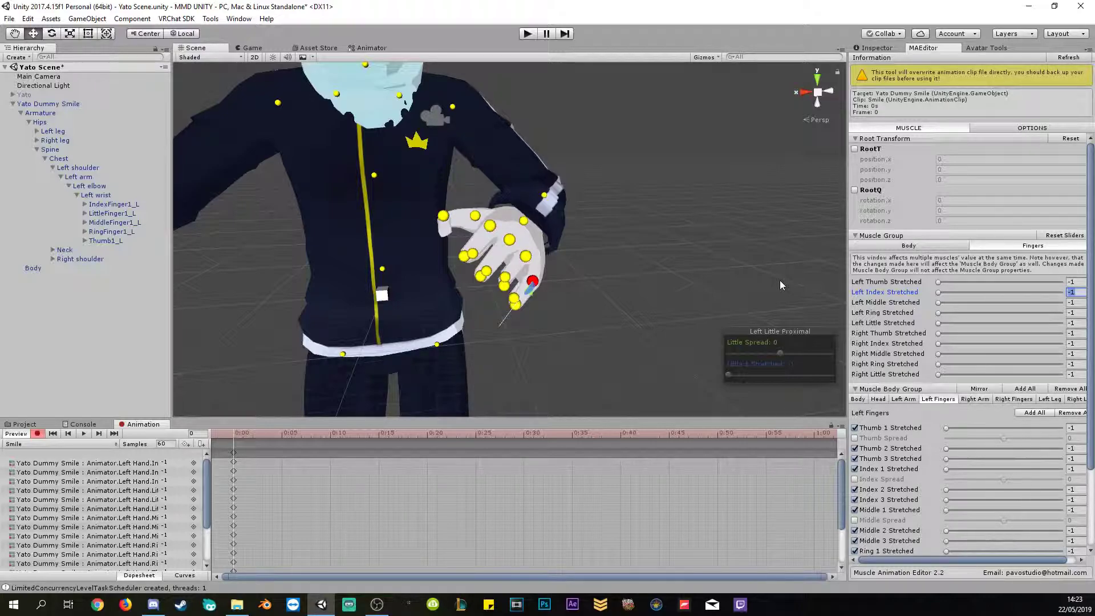
type(".78")
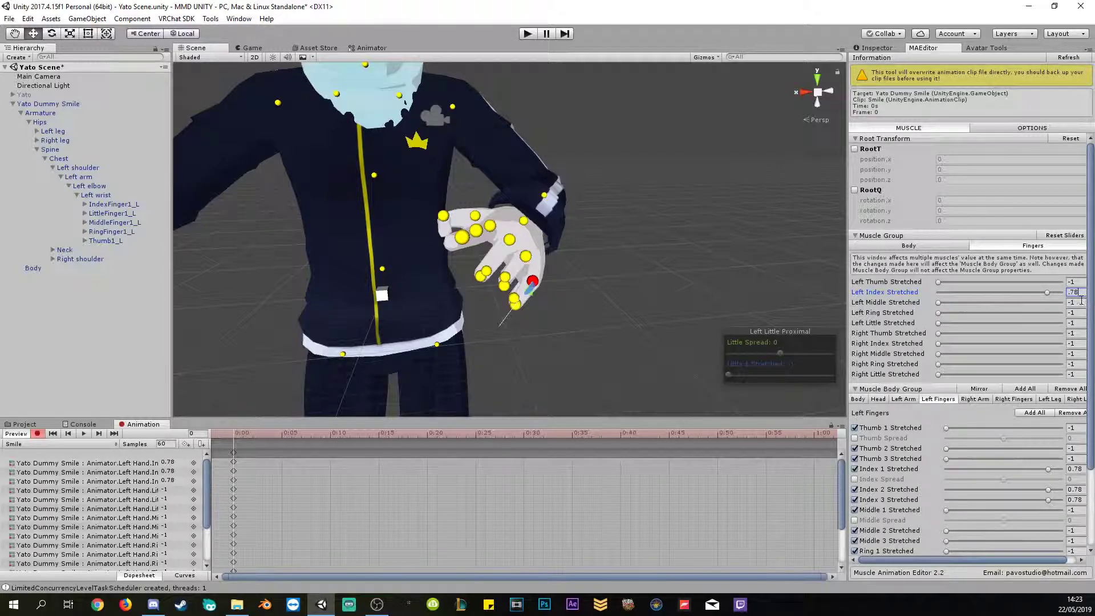
key("Tab")
Set both Left Index Stretched and Left Middle Stretched to 0.7 to form a two-finger pose.
left_click_drag(727, 228, 485, 234, "alt")
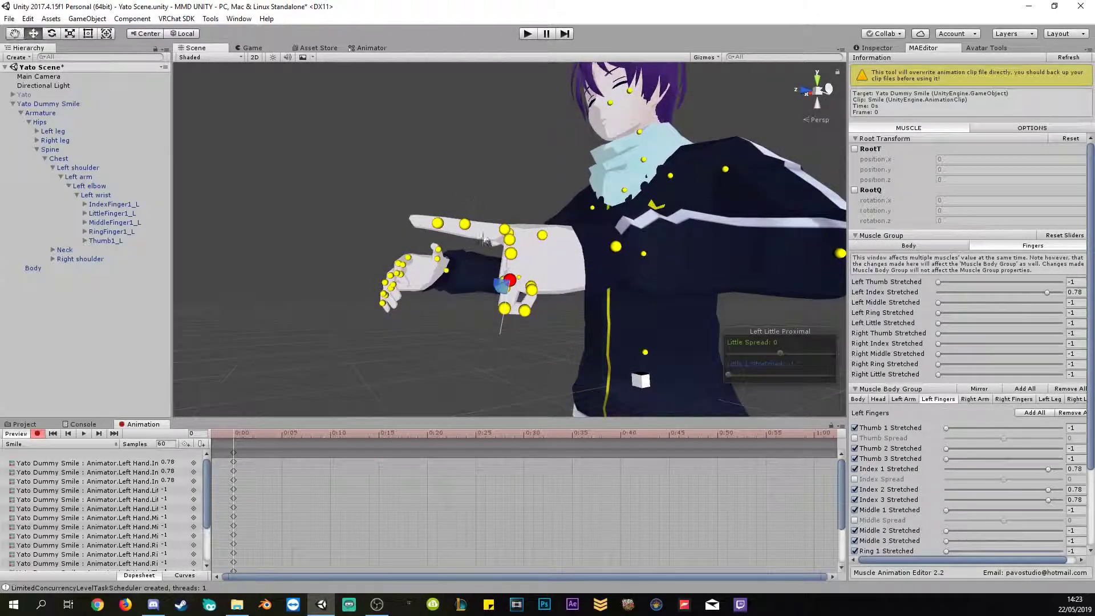
left_click(1076, 293)
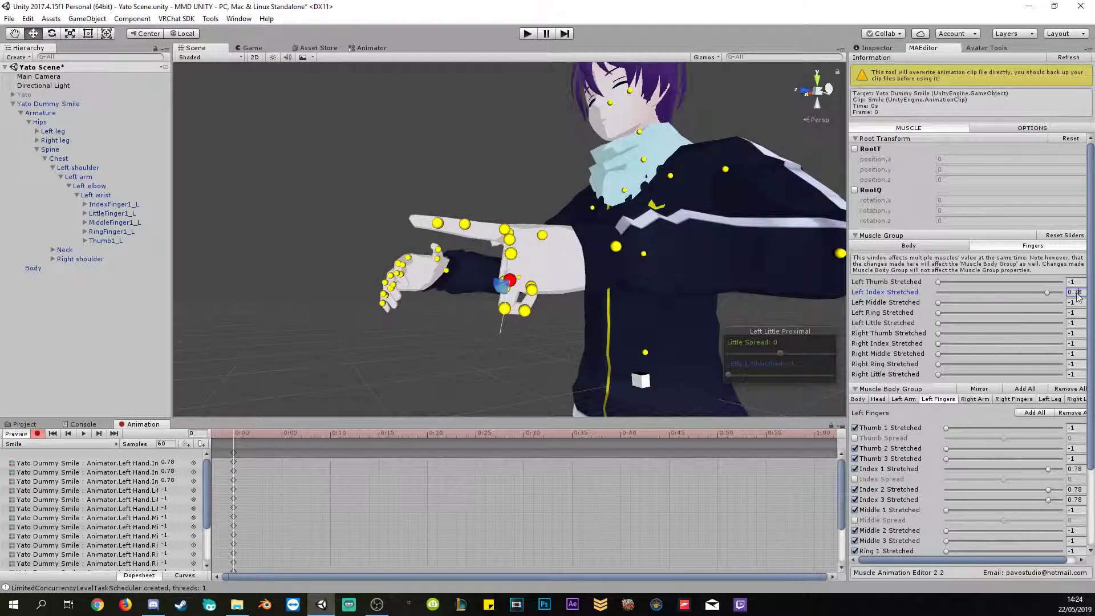
key("BackSpace")
key("Return")
left_click_drag(298, 284, 616, 265, "alt")
left_click(1076, 303)
type("0.7")
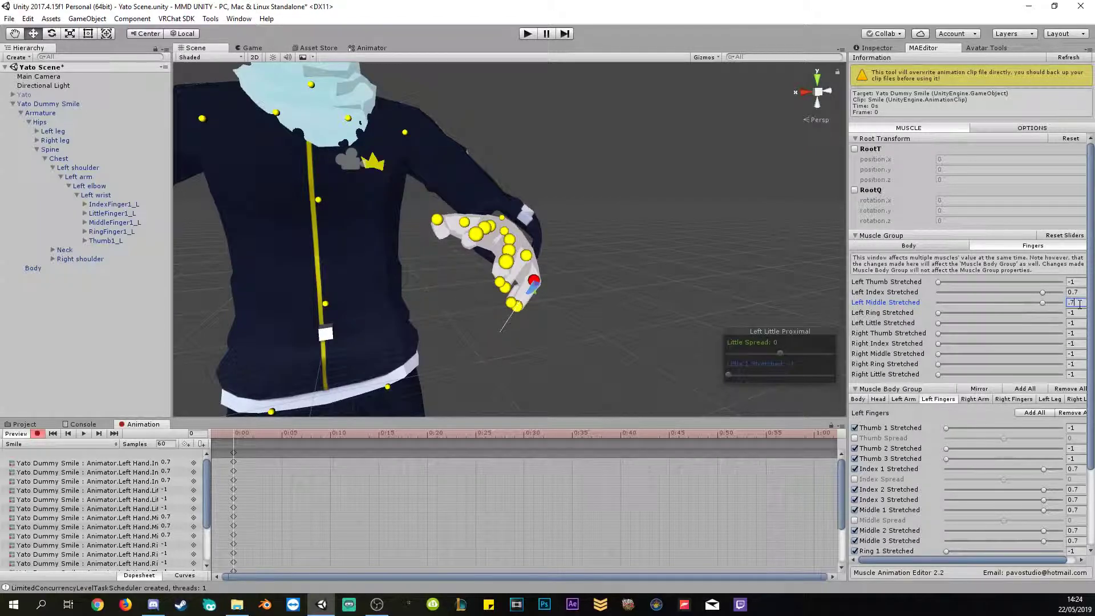
Try spreading the left middle finger by setting Middle Spread to 1 on its proximal joint, and undo the spread changes.
left_click_drag(641, 281, 503, 255, "alt")
left_click(509, 239)
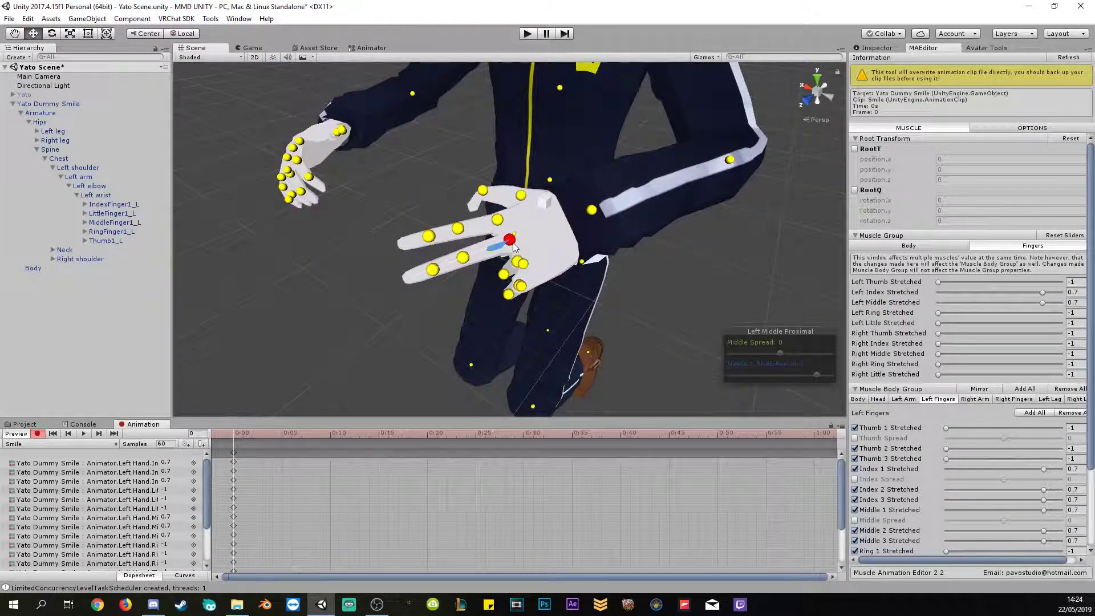
left_click_drag(779, 354, 860, 347)
mouse_move(537, 317)
left_mouse_down("alt")
mouse_move(570, 322)
mouse_move(542, 336)
left_mouse_up("alt")
left_click_drag(817, 351, 776, 351)
key("ctrl+z")
key("ctrl+z")
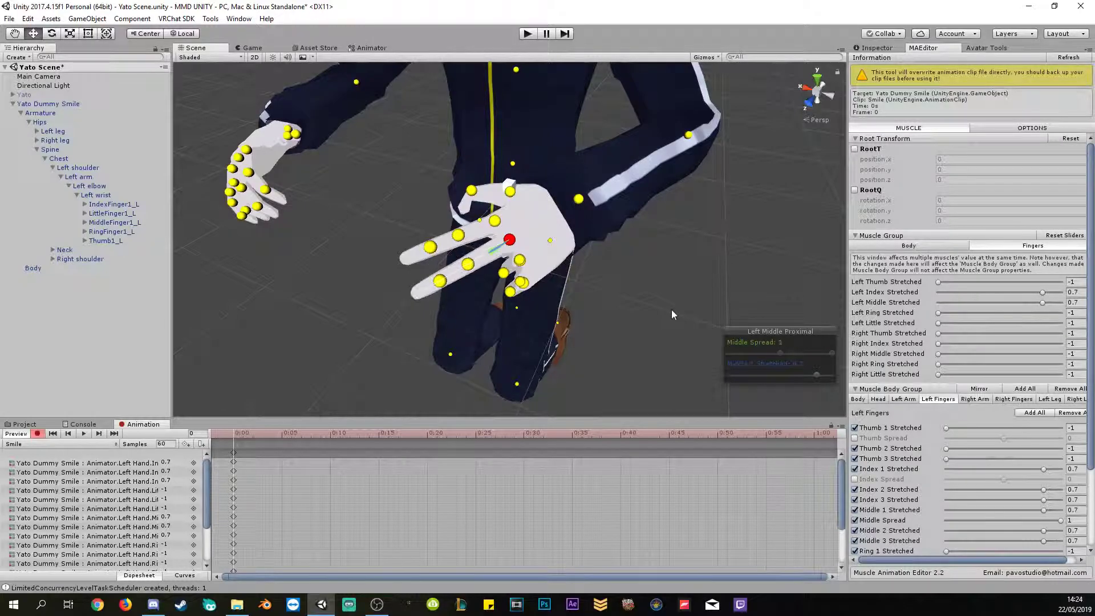
left_click_drag(535, 342, 538, 364, "alt")
mouse_move(605, 288)
left_mouse_down("alt")
mouse_move(366, 298)
mouse_move(440, 286)
mouse_move(436, 305)
mouse_move(559, 367)
mouse_move(628, 318)
mouse_move(610, 278)
left_mouse_up("alt")
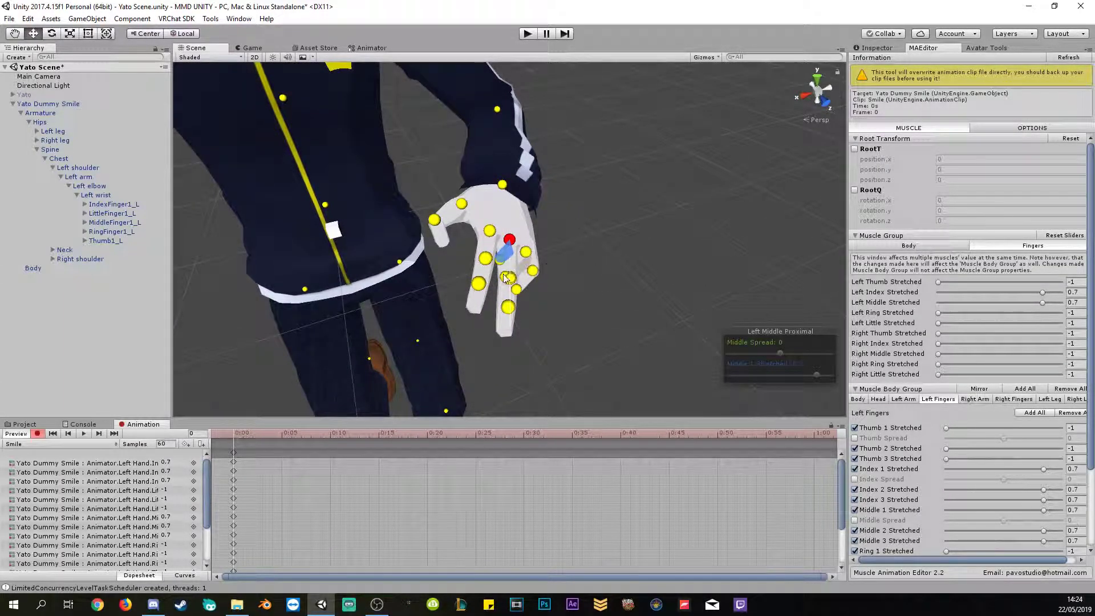
Set Thumb Spread to -1 on the left thumb's proximal joint.
left_click_drag(477, 306, 489, 311, "alt")
left_click(457, 209)
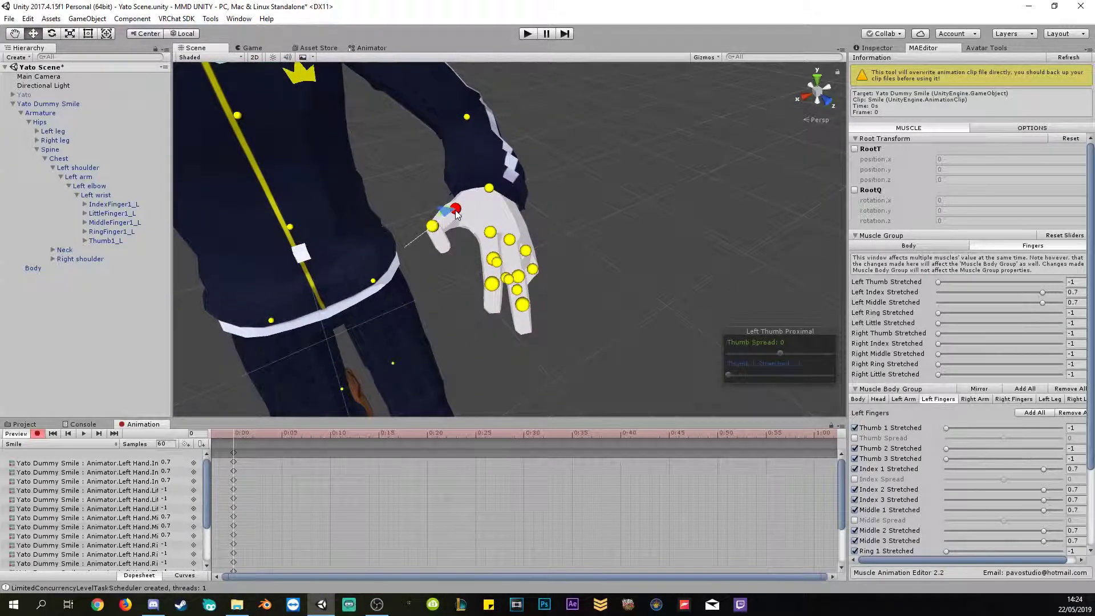
left_click(435, 227)
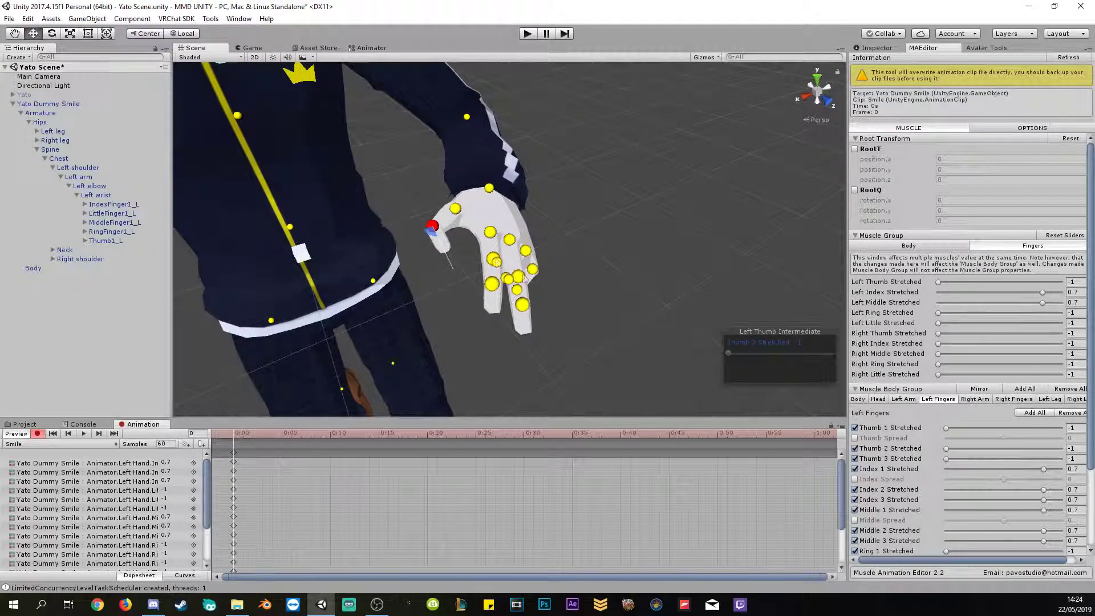
left_click(456, 209)
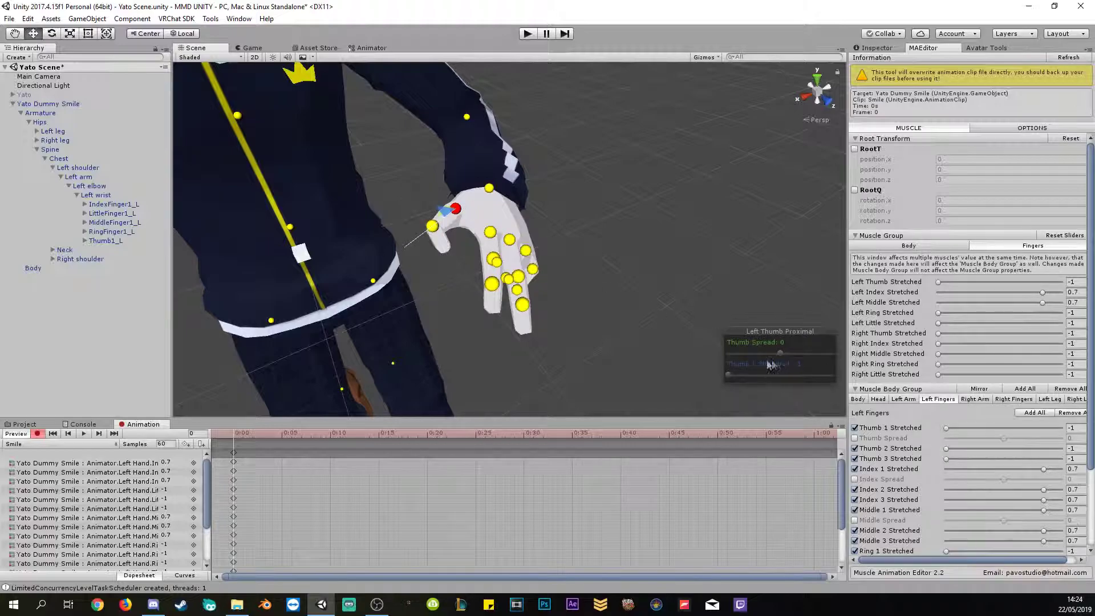
left_click_drag(795, 348, 662, 297)
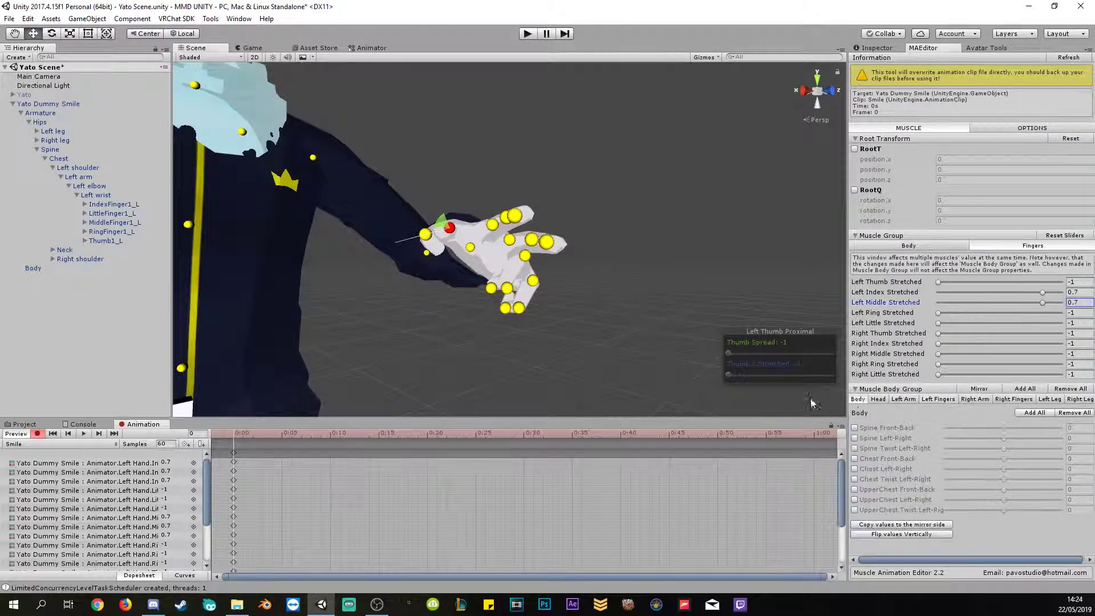
Try to lower the left thumb's Thumb 1 Stretched below -1, and widen the animation property list to show full names.
left_click_drag(627, 248, 642, 358, "alt")
scroll(168, 490, "down", 3)
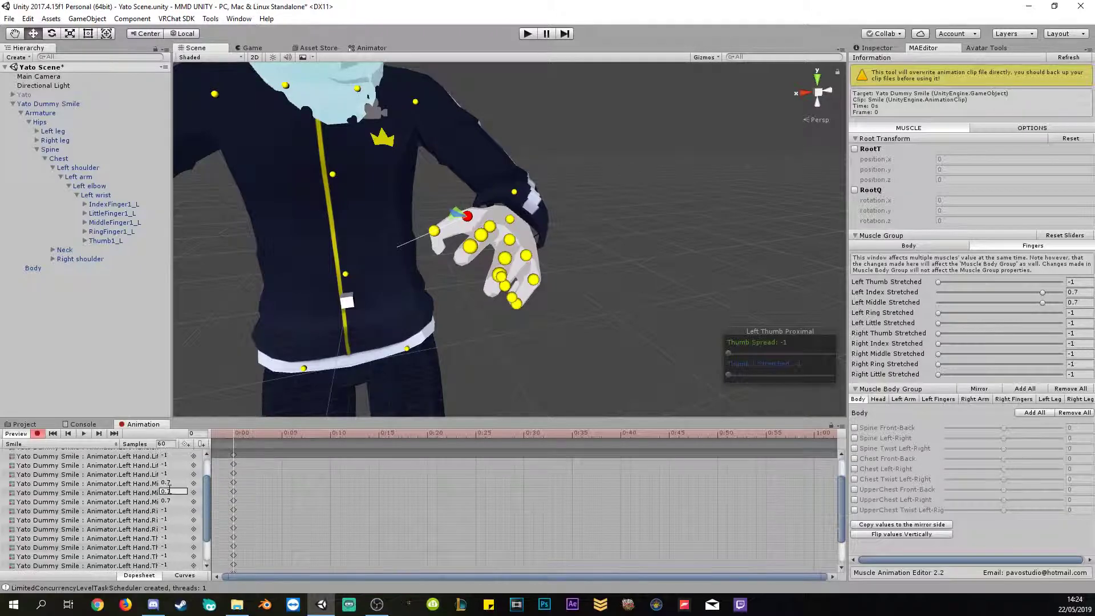
left_click_drag(544, 289, 660, 348, "alt")
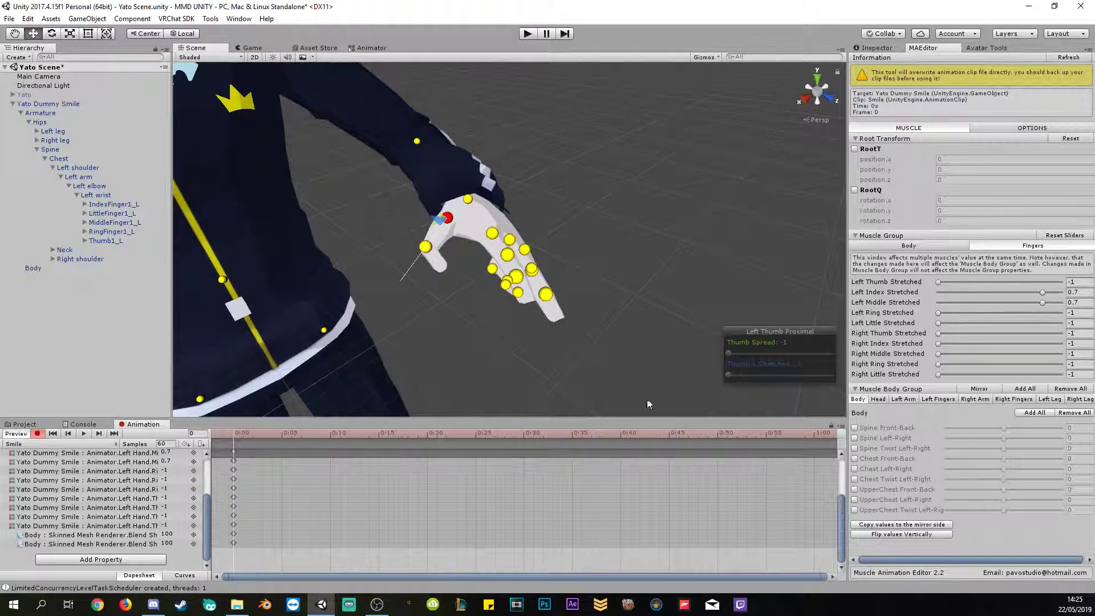
left_click_drag(735, 374, 560, 373)
left_click_drag(736, 373, 422, 375)
left_click_drag(211, 484, 328, 485)
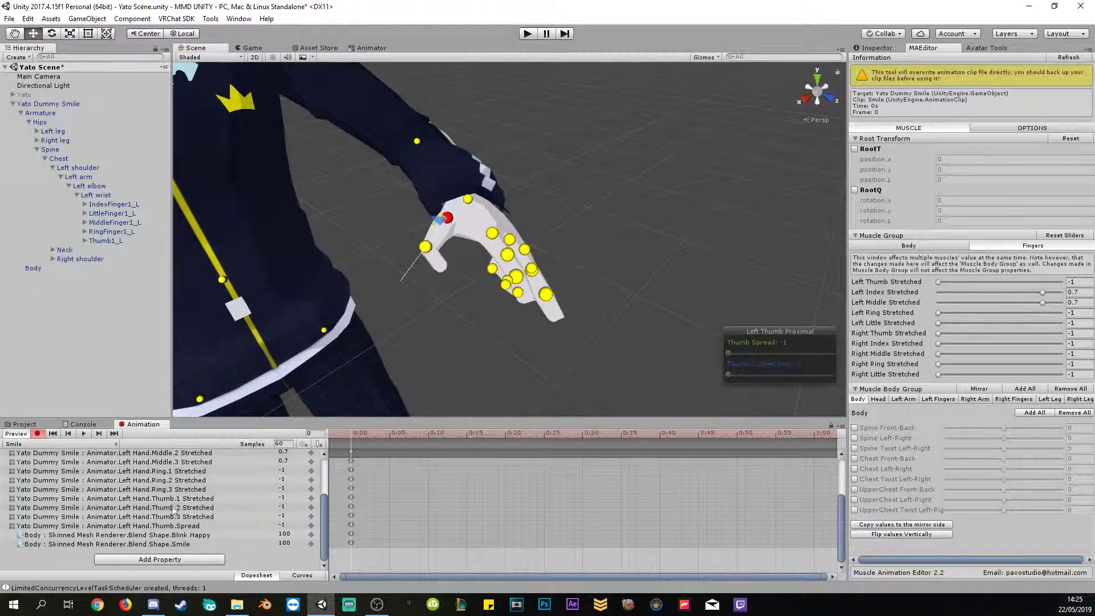
Set the Left Hand Thumb 1 Stretched value to -3 in the Smile clip's property list.
left_click(208, 499)
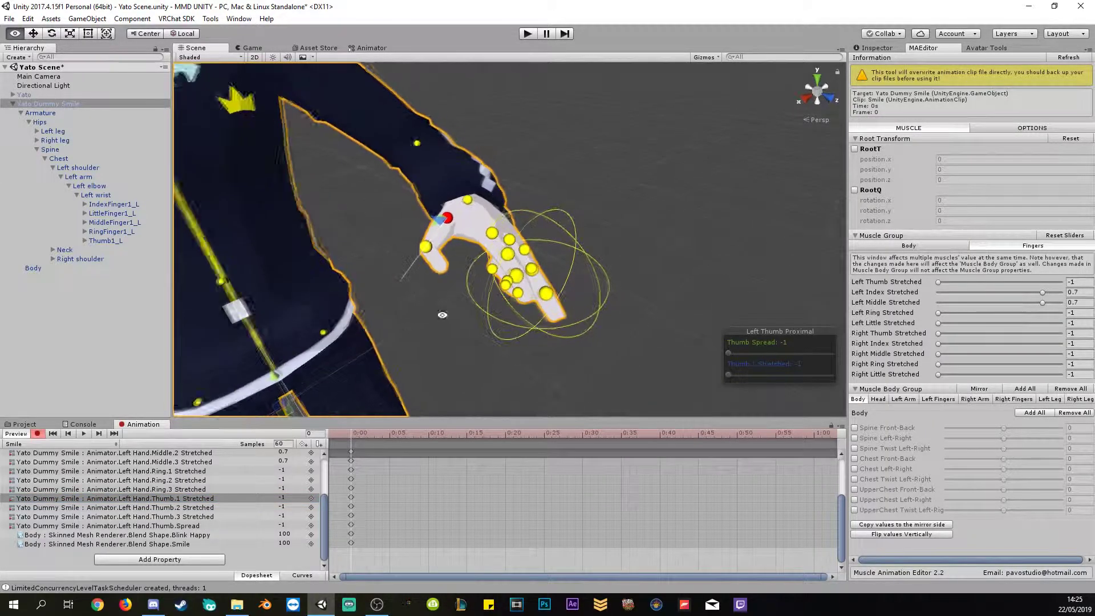
left_click(190, 510)
left_click(193, 498)
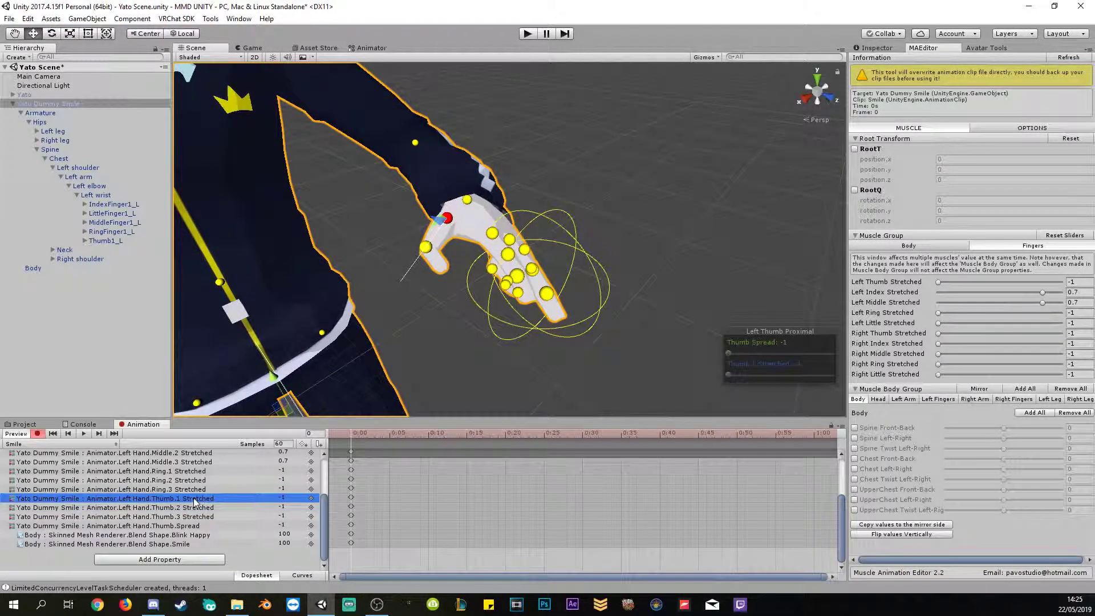
left_click(426, 248)
left_click(448, 218)
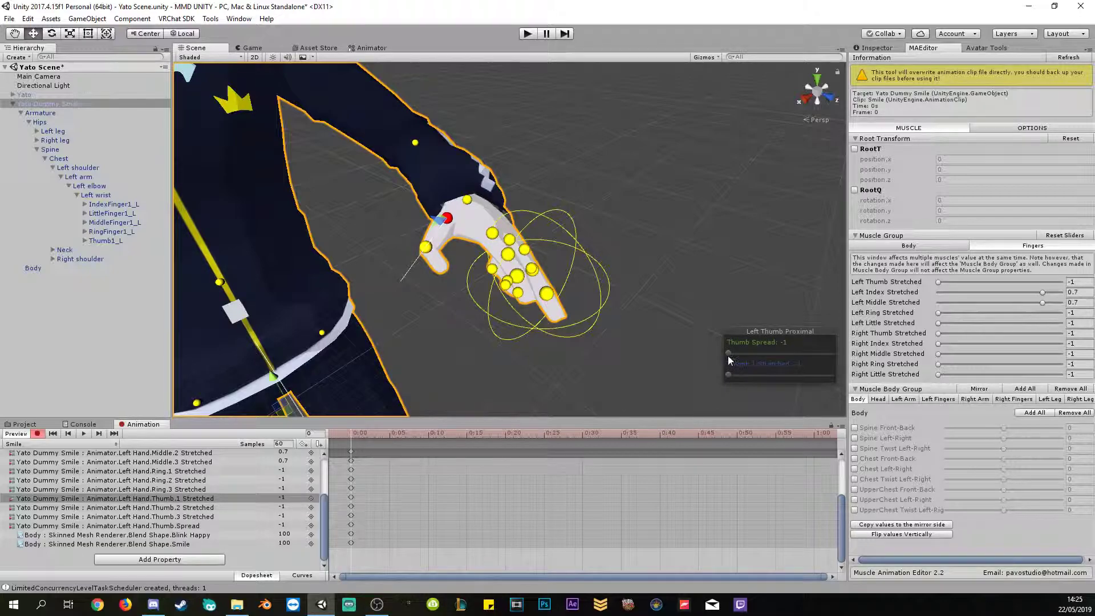
mouse_move(729, 375)
left_mouse_down()
mouse_move(703, 372)
mouse_move(752, 376)
mouse_move(723, 374)
left_mouse_up()
left_click_drag(448, 360, 439, 319, "alt")
left_click_drag(282, 500, 367, 499)
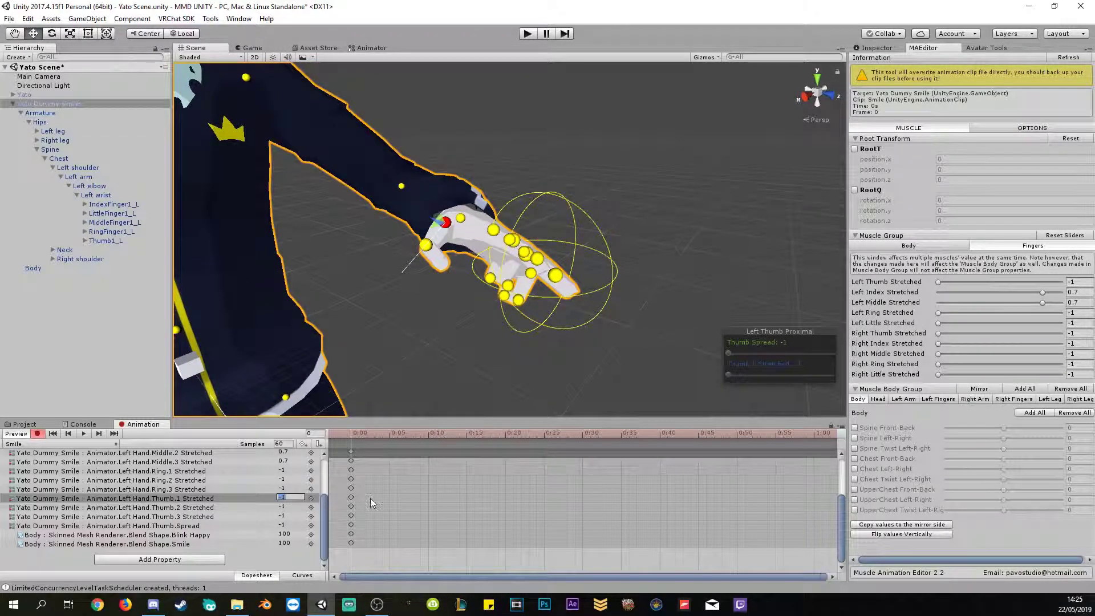
type("-3")
key("Return")
left_click_drag(464, 338, 528, 291, "alt")
left_click_drag(570, 340, 462, 268, "alt")
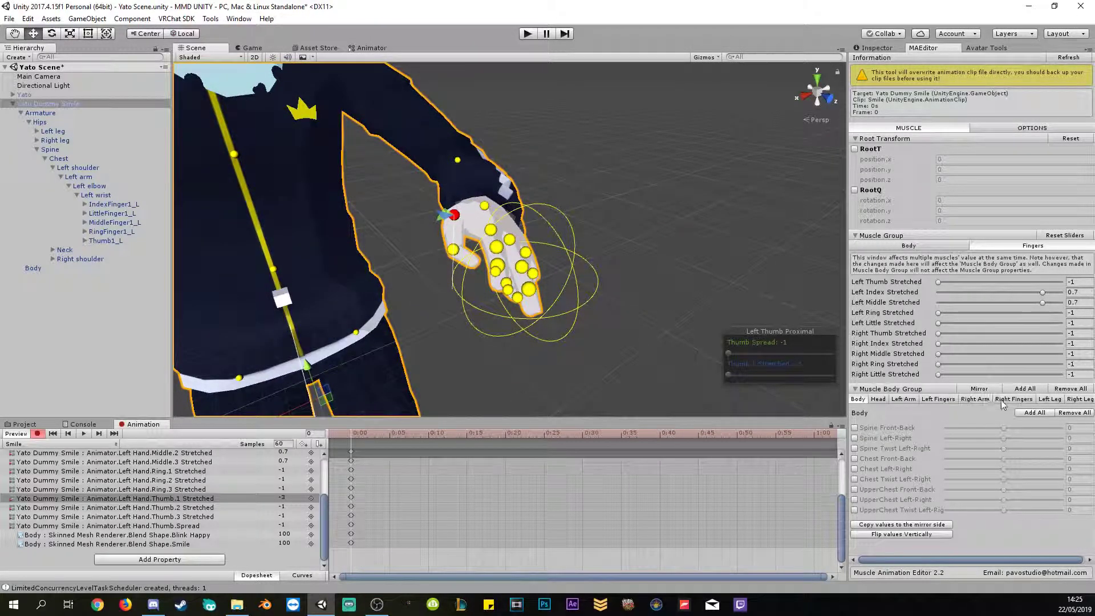
Copy the left fingers' muscle values to the mirror side so the right hand takes the same pose.
left_click(939, 399)
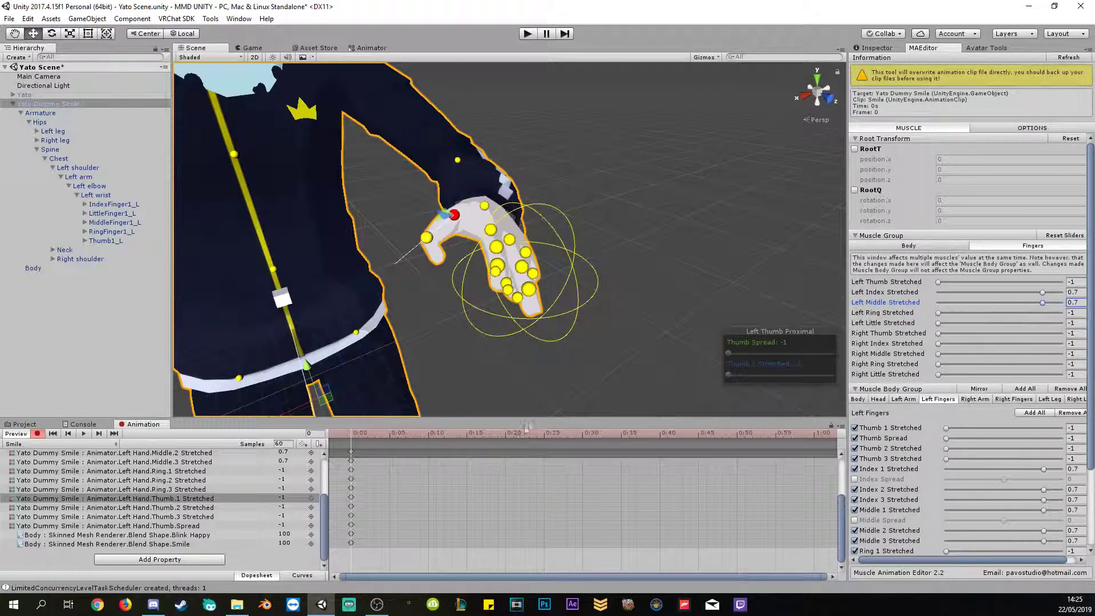
left_click_drag(634, 363, 454, 347, "alt")
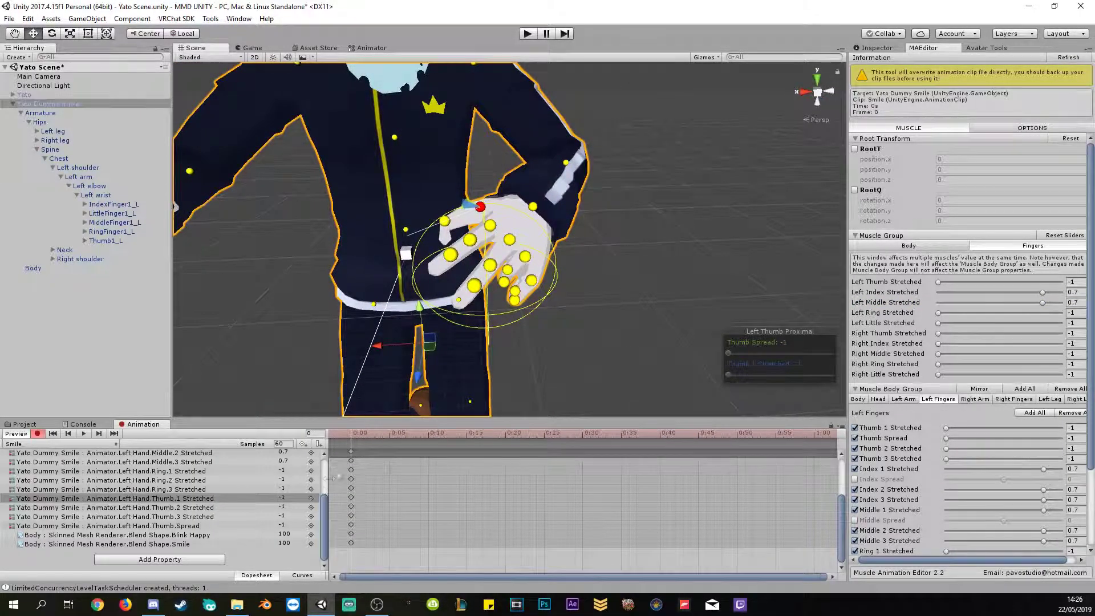
left_click_drag(511, 386, 813, 379, "alt")
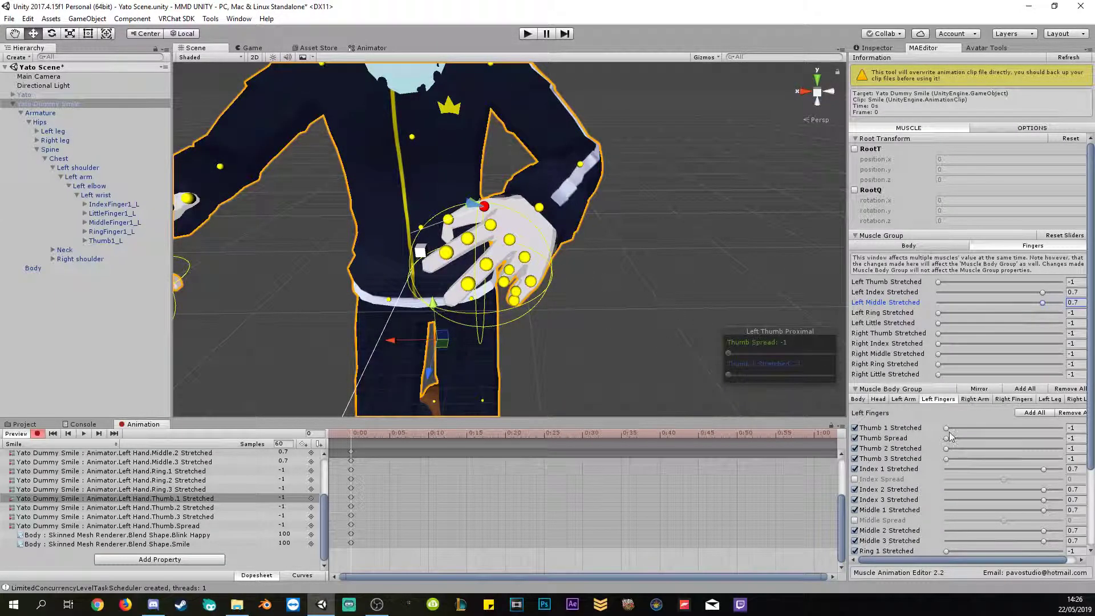
scroll(950, 433, "down", 3)
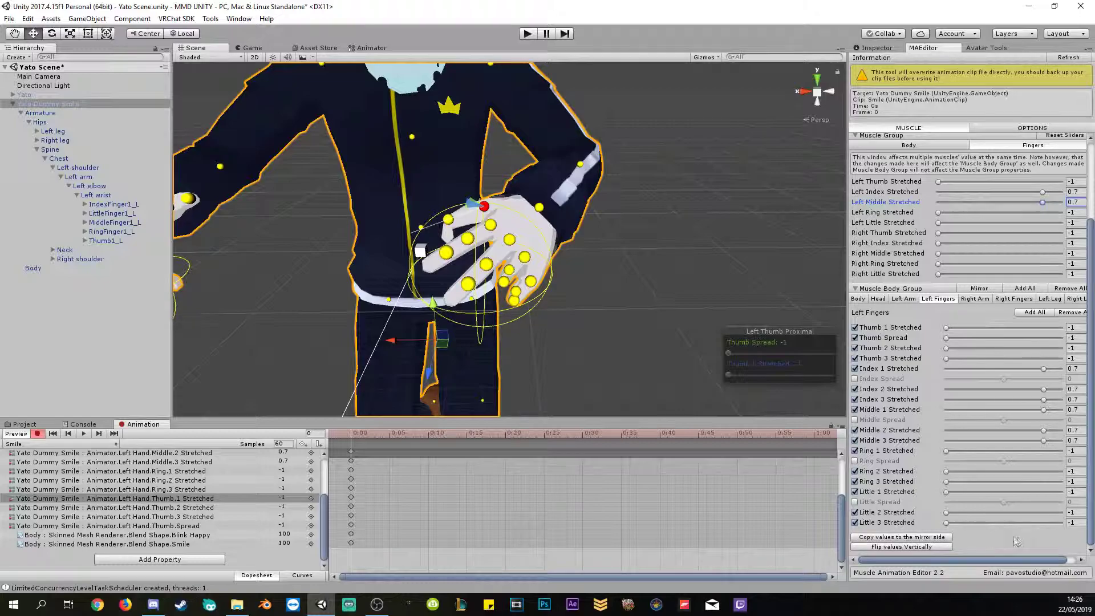
left_click(901, 538)
left_click_drag(615, 327, 776, 324, "alt")
mouse_move(436, 306)
left_mouse_down("alt")
mouse_move(575, 299)
mouse_move(439, 310)
left_mouse_up("alt")
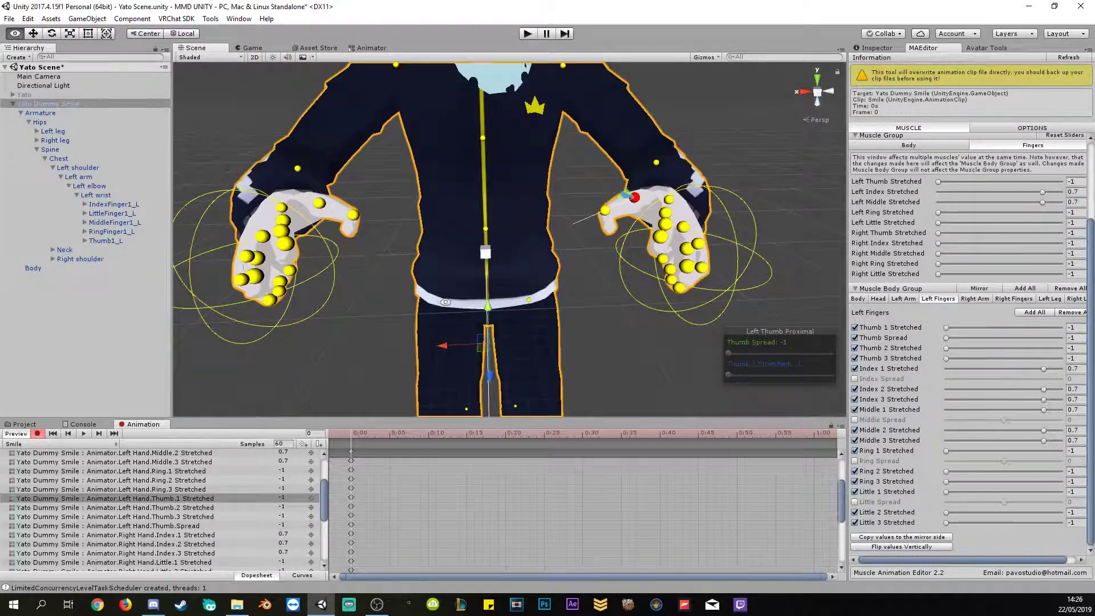
middle_click_drag(582, 324, 495, 337)
left_click_drag(495, 336, 552, 325, "alt")
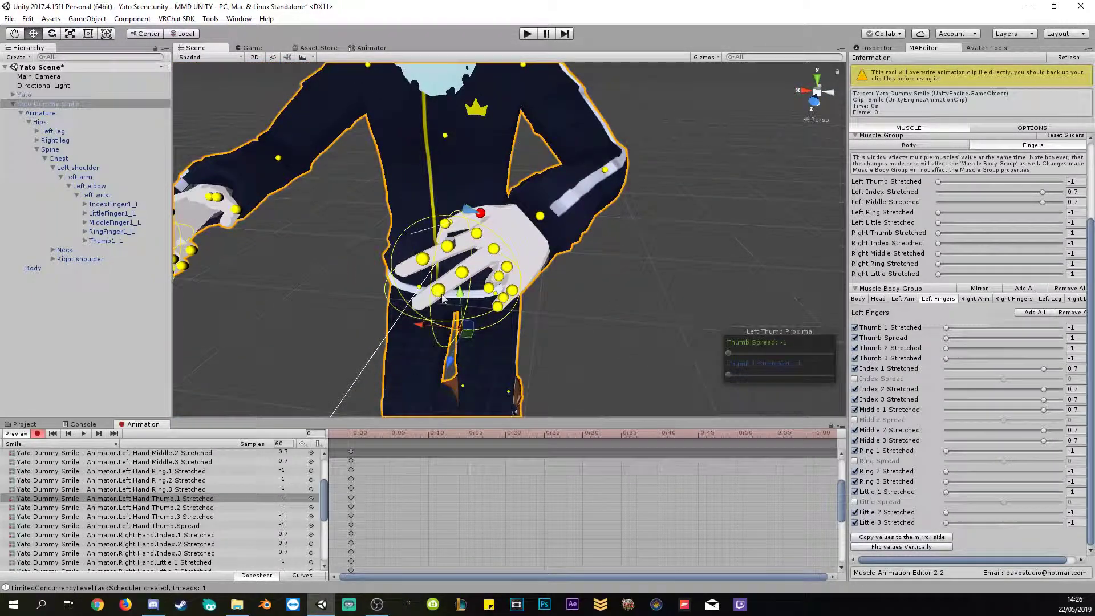
Set Thumb 1 Stretched to -3 for both the left and right hands in the Smile clip's properties.
left_click(858, 299)
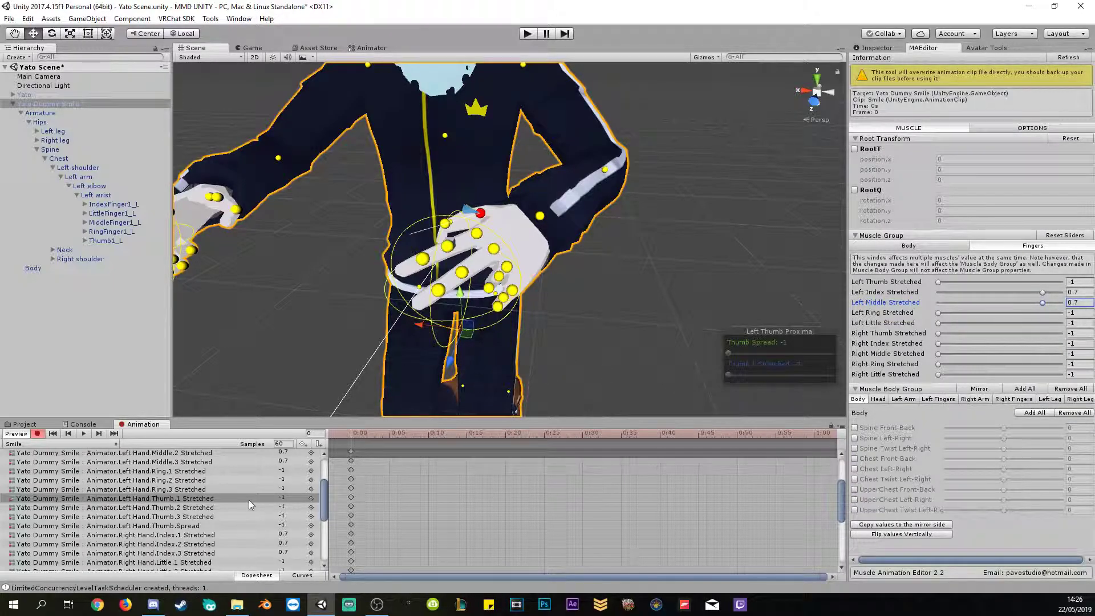
left_click(288, 497)
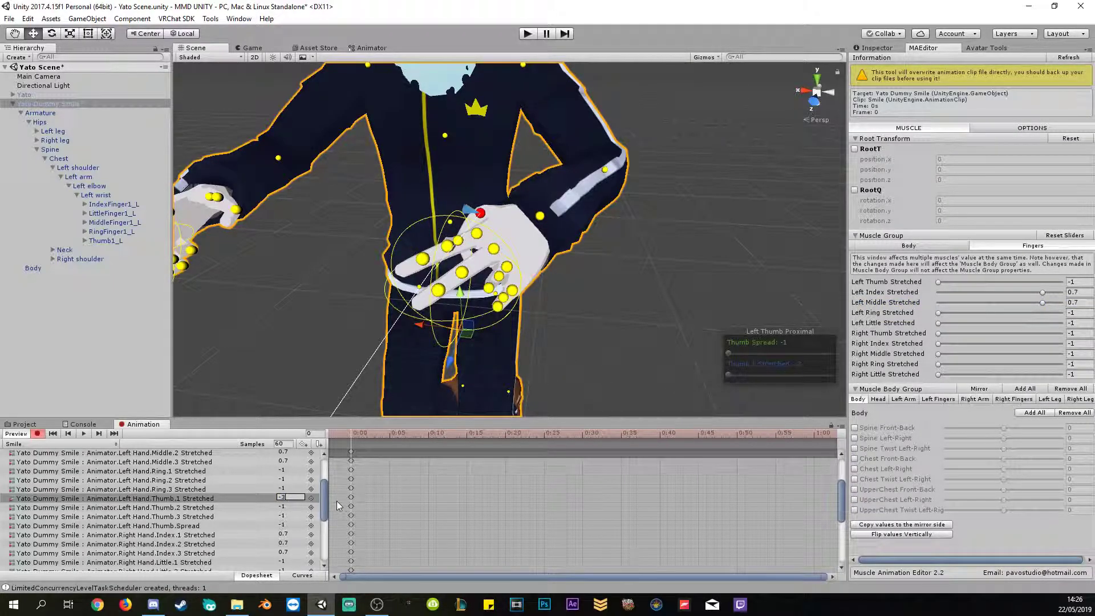
scroll(222, 513, "down", 5)
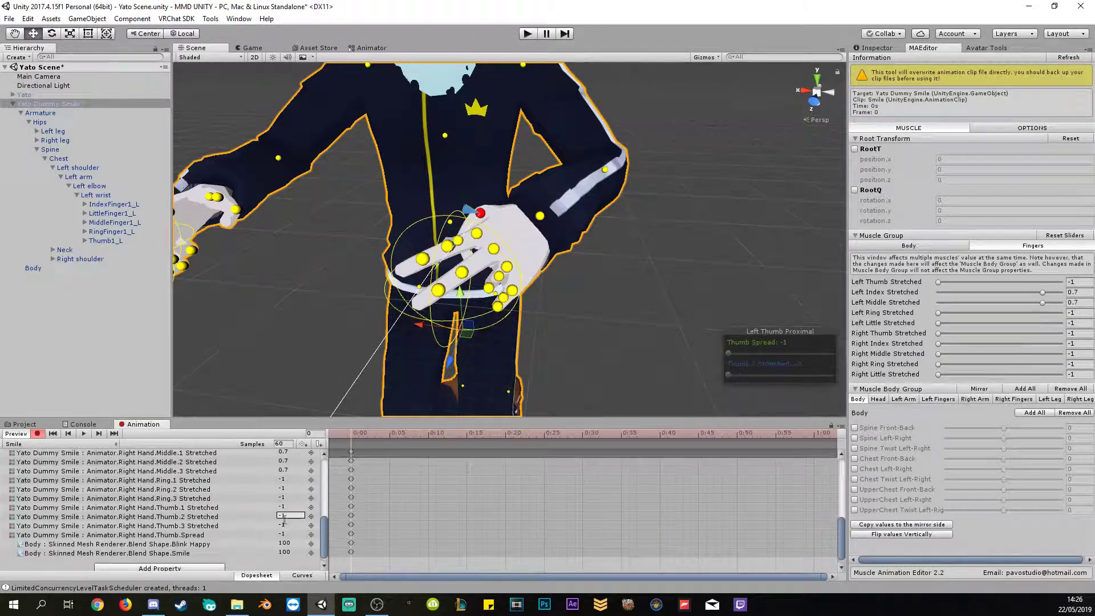
left_click(294, 507)
type("-3")
left_click_drag(356, 321, 485, 278, "alt")
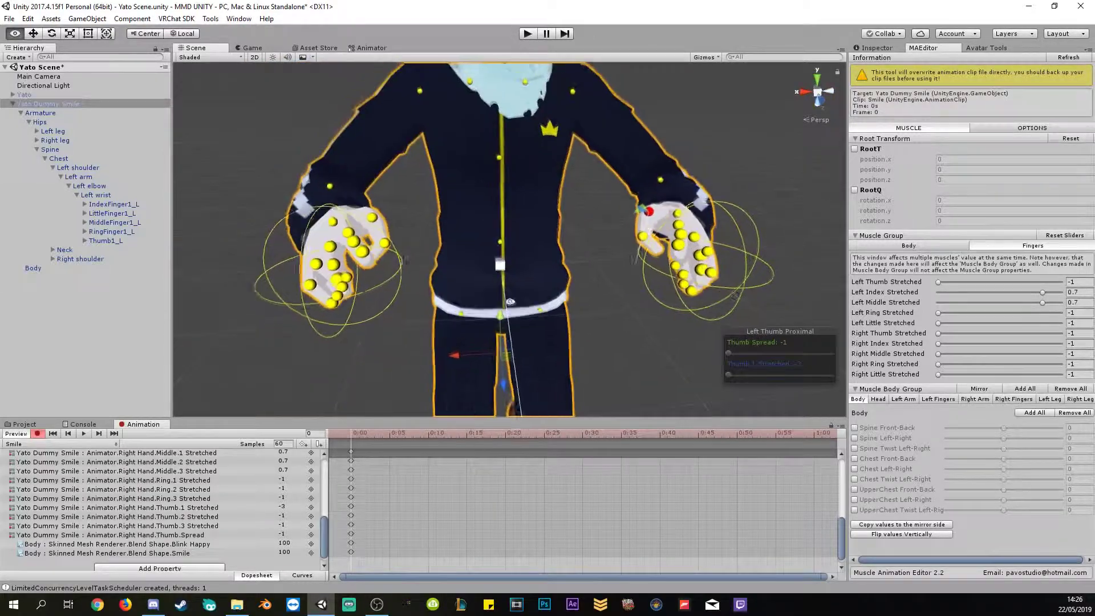
middle_click_drag(485, 277, 424, 288)
scroll(425, 287, "down", 6)
middle_click_drag(513, 268, 518, 313)
mouse_move(518, 312)
left_mouse_down("alt")
mouse_move(498, 315)
mouse_move(534, 312)
left_mouse_up("alt")
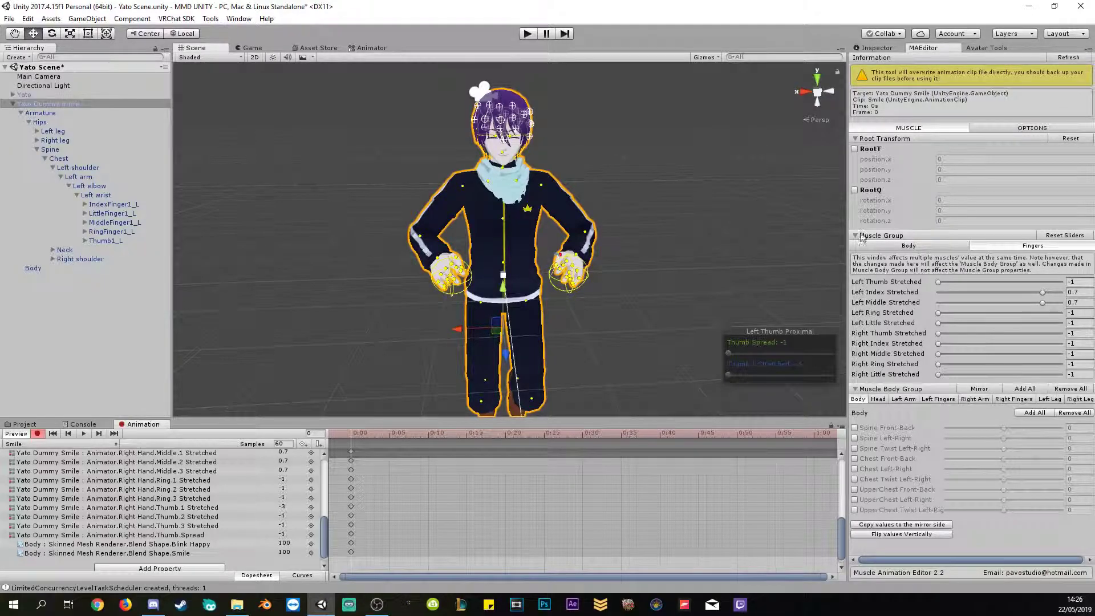
Copy all keyframes at frame 0 of the Smile animation and paste them at frame 1.
left_click(908, 244)
scroll(337, 501, "up", 3)
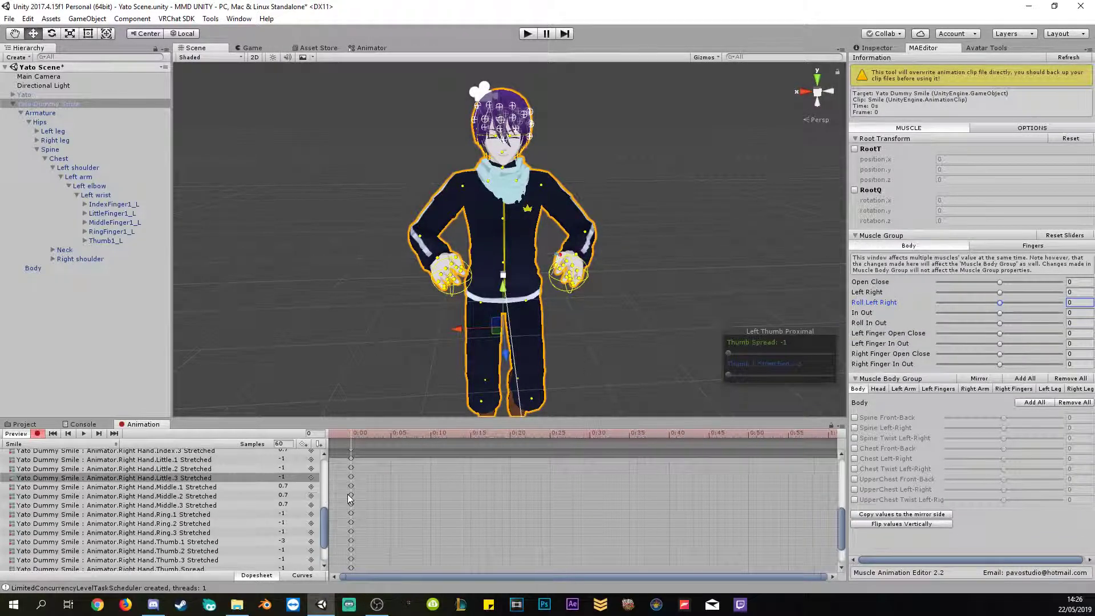
scroll(328, 500, "up", 10)
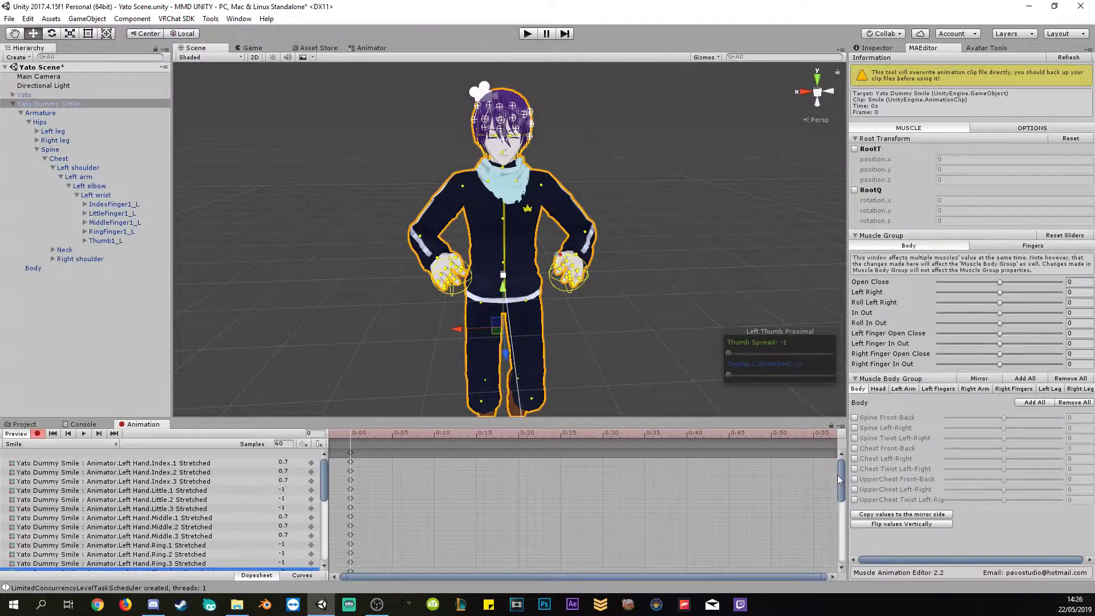
left_click(350, 454)
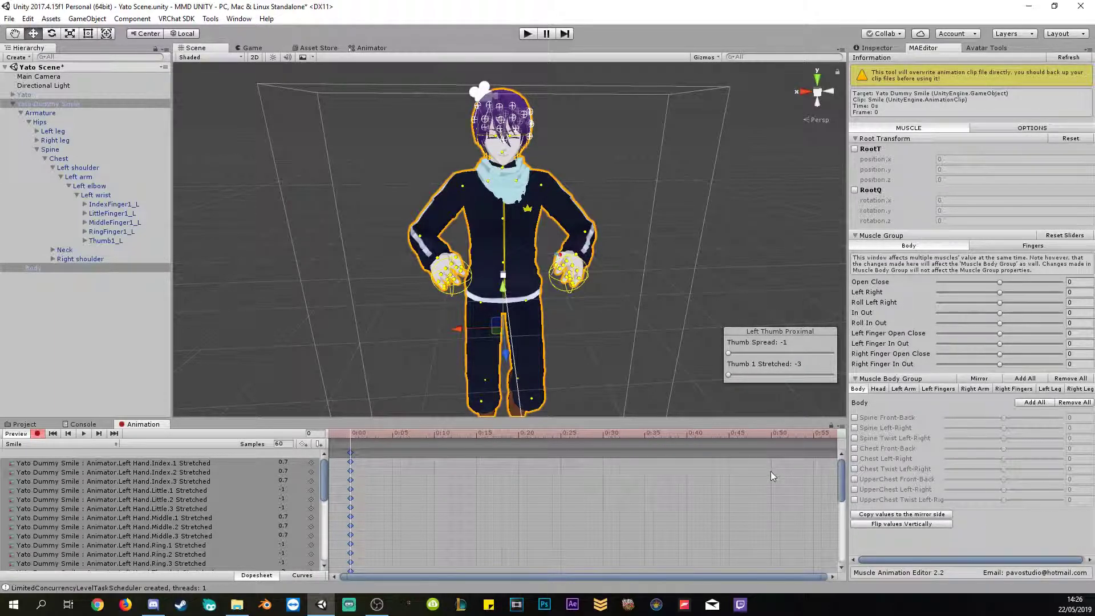
left_click_drag(536, 551, 823, 441)
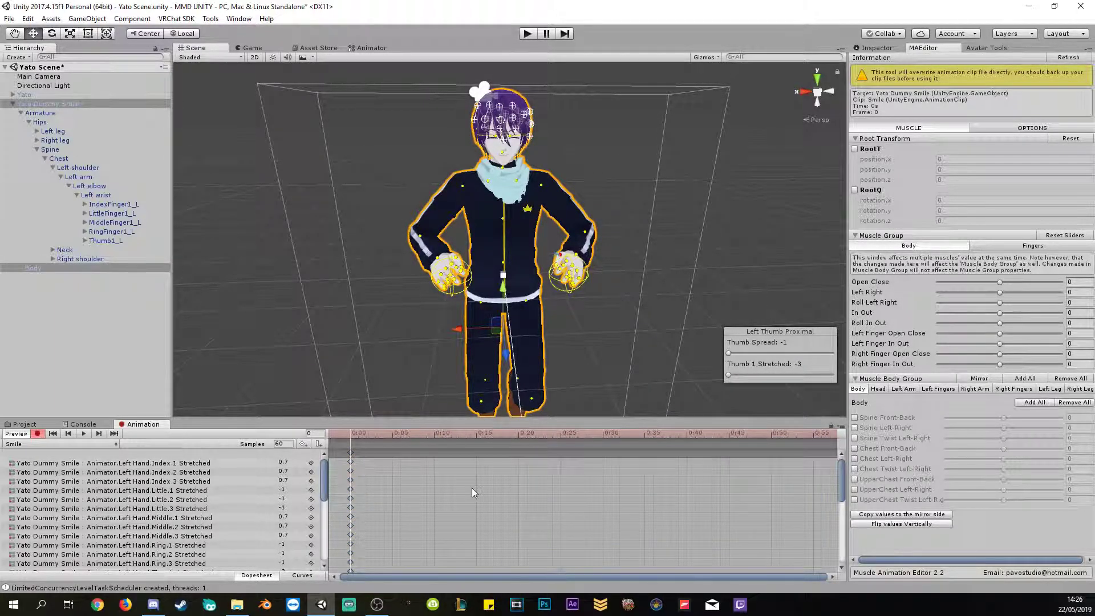
left_click(355, 435)
left_click(348, 434)
left_click(350, 452)
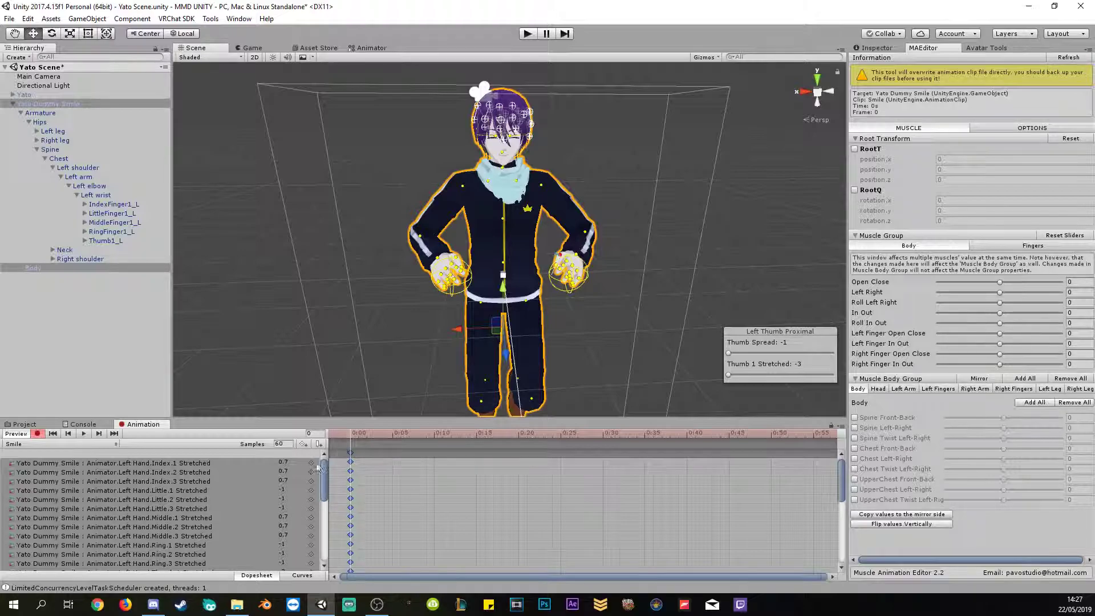
mouse_move(324, 475)
left_mouse_down()
mouse_move(324, 542)
mouse_move(324, 456)
left_mouse_up()
key("ctrl+c")
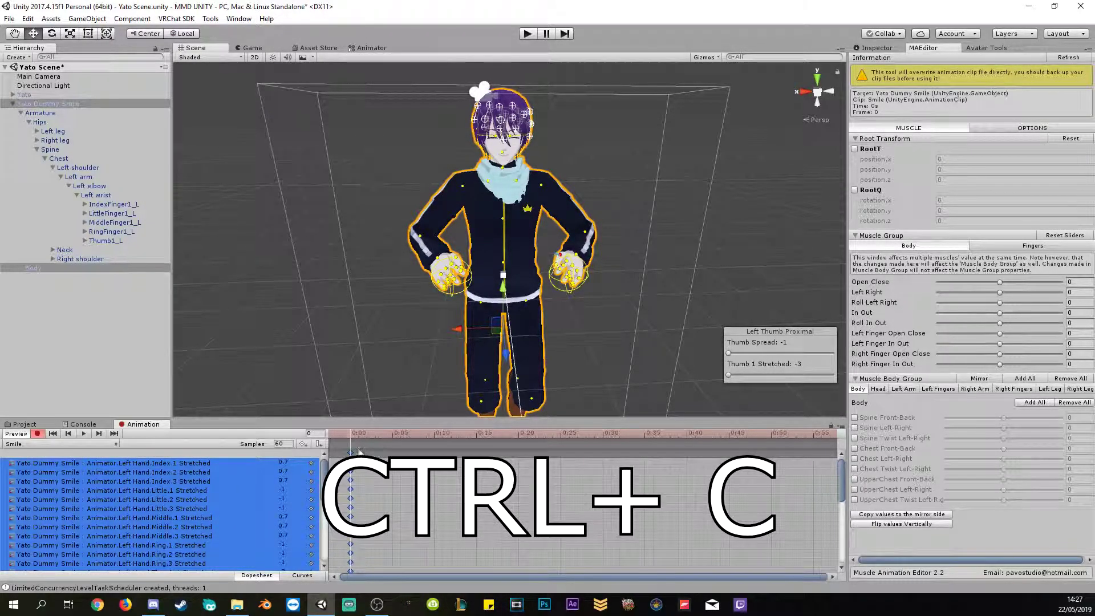
mouse_move(351, 434)
left_mouse_down()
mouse_move(656, 437)
mouse_move(361, 437)
left_mouse_up()
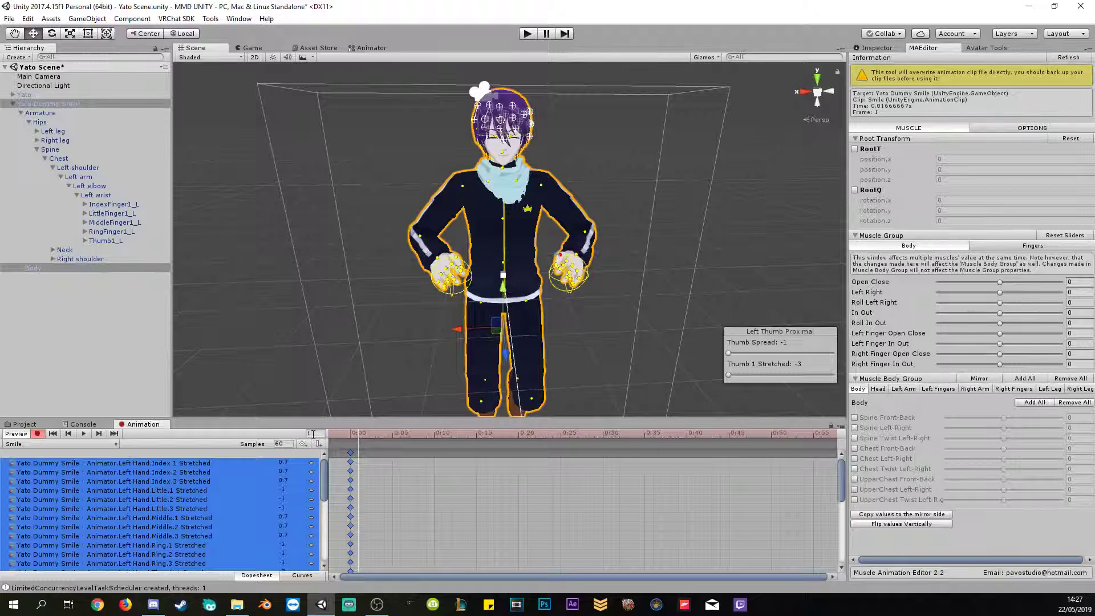
key("ctrl+v")
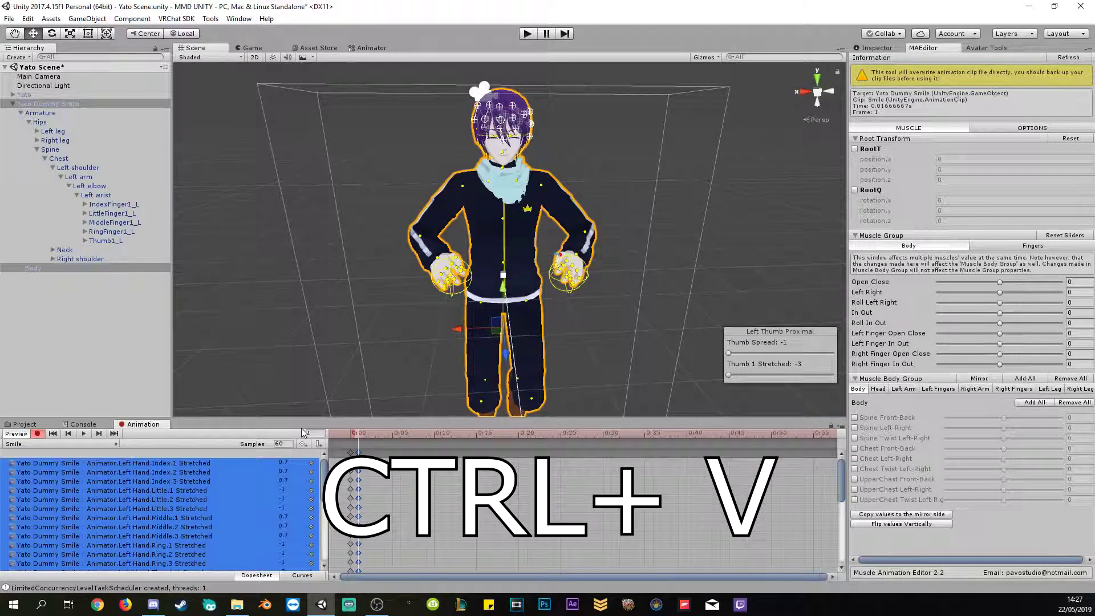
Stop keyframe recording, turn off Show Muscle Handles in the Muscle Animation Editor, and return to the object's properties.
left_click(37, 434)
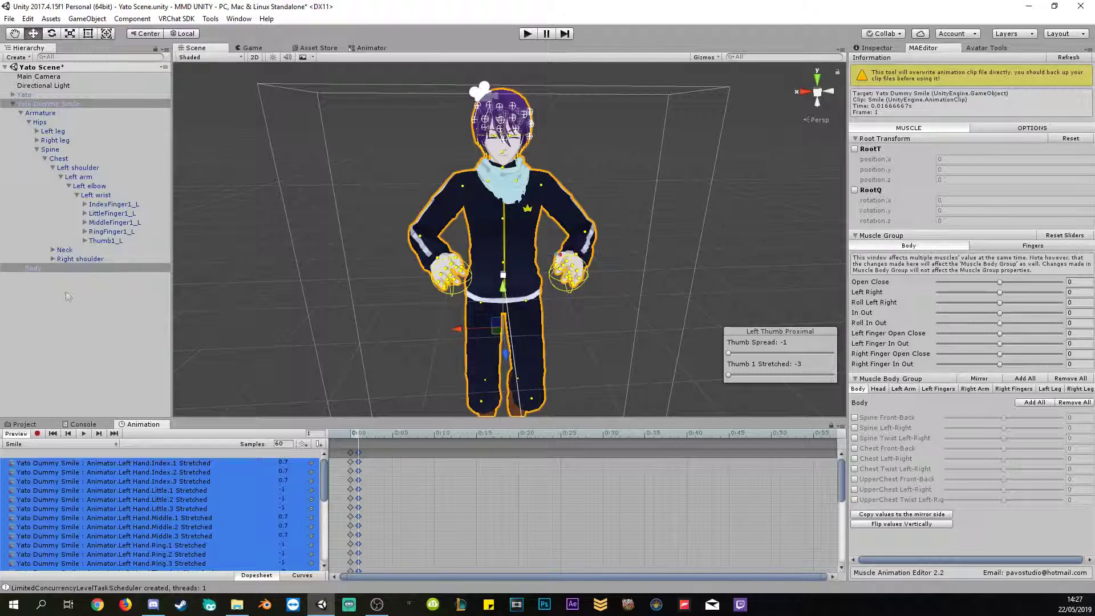
left_click(877, 47)
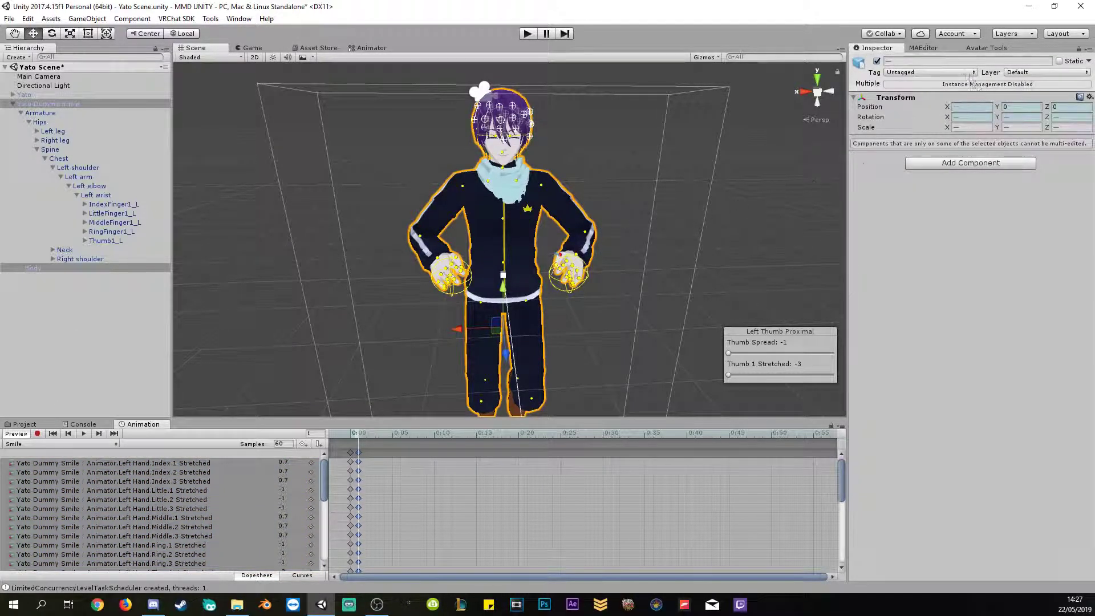
left_click(923, 48)
left_click(1032, 128)
left_click(857, 141)
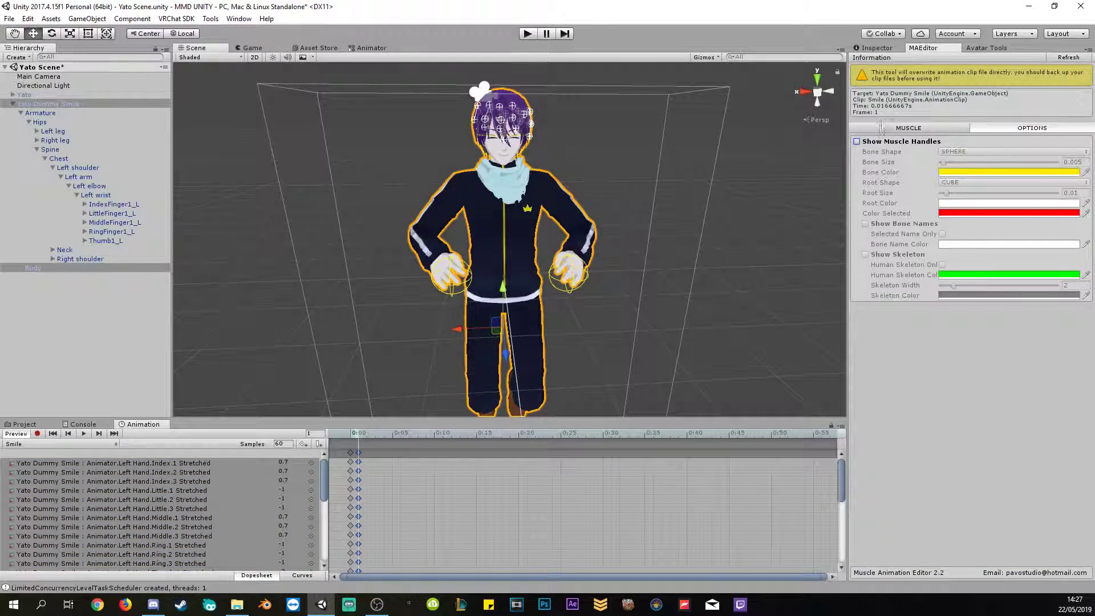
left_click(877, 48)
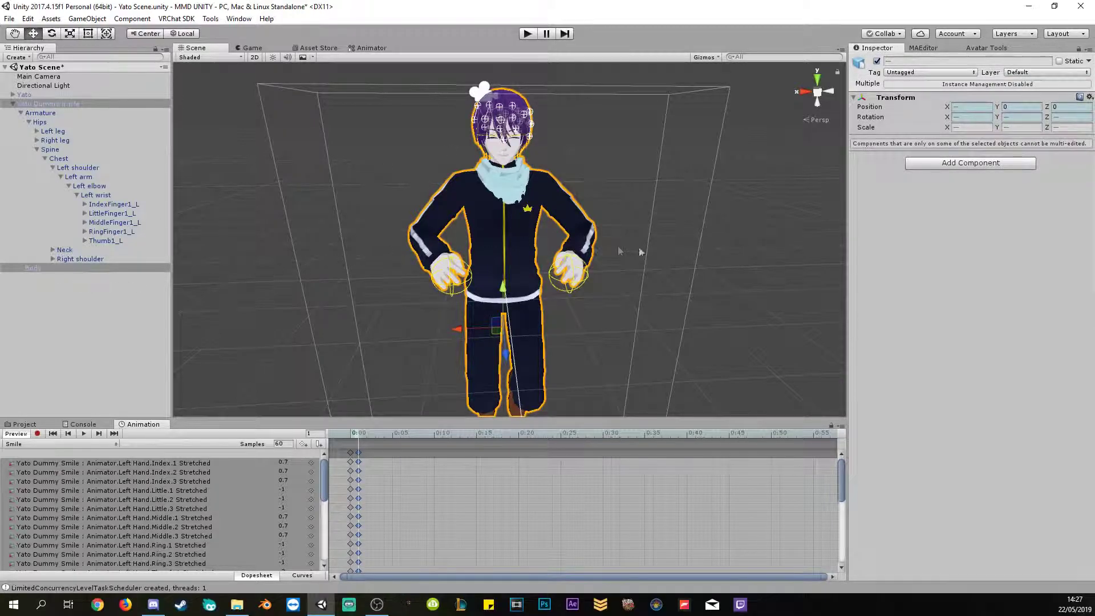
Deactivate the Yato Dummy Smile object and reactivate the original Yato avatar in the scene.
scroll(227, 523, "down", 8)
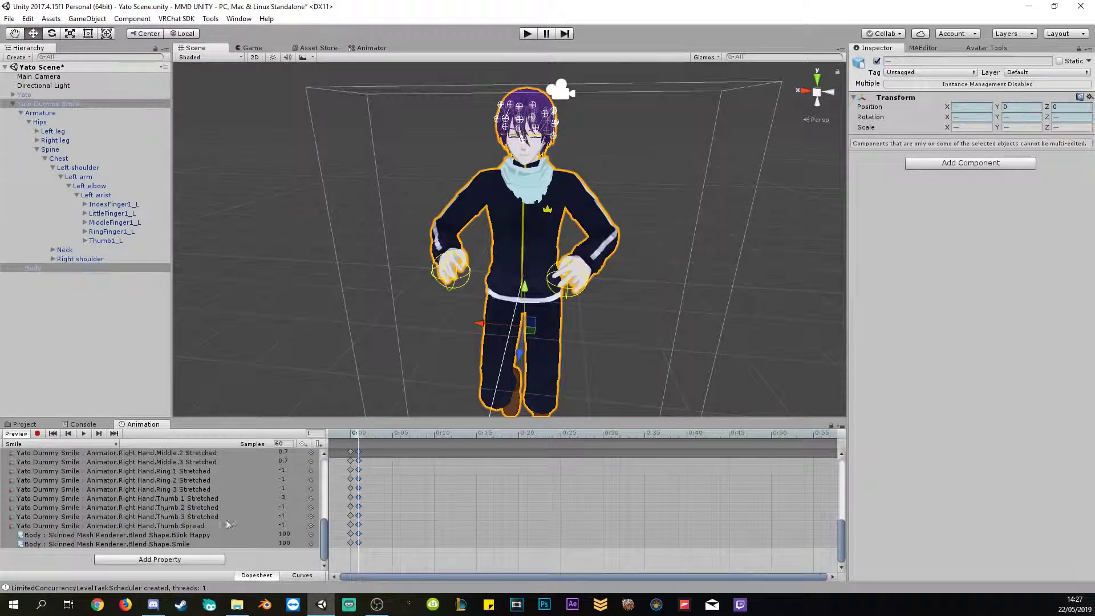
scroll(189, 513, "up", 10)
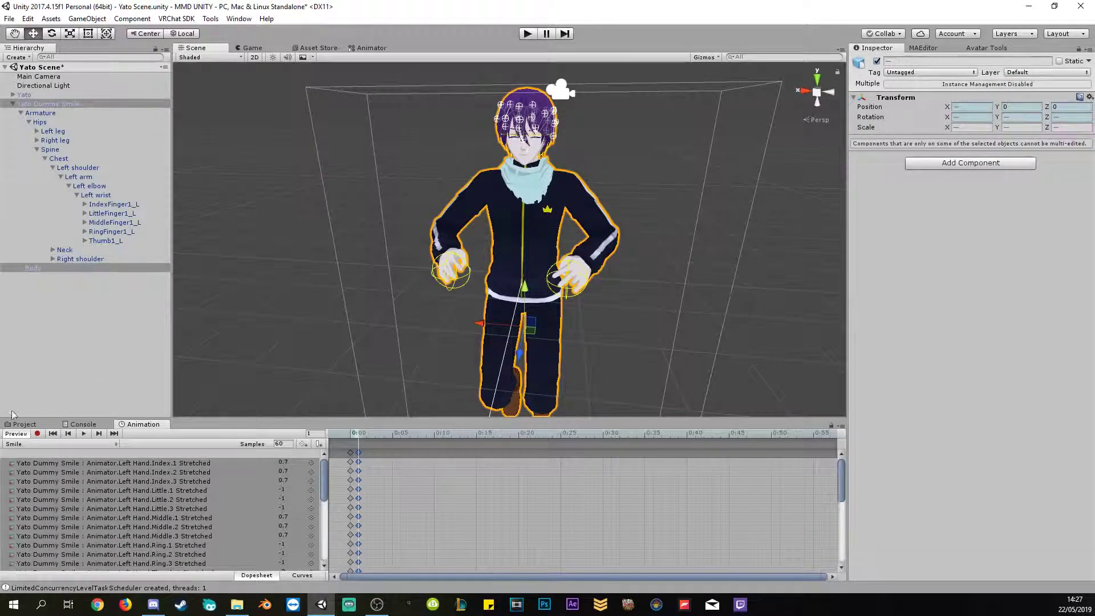
left_click(46, 105)
left_click(877, 60)
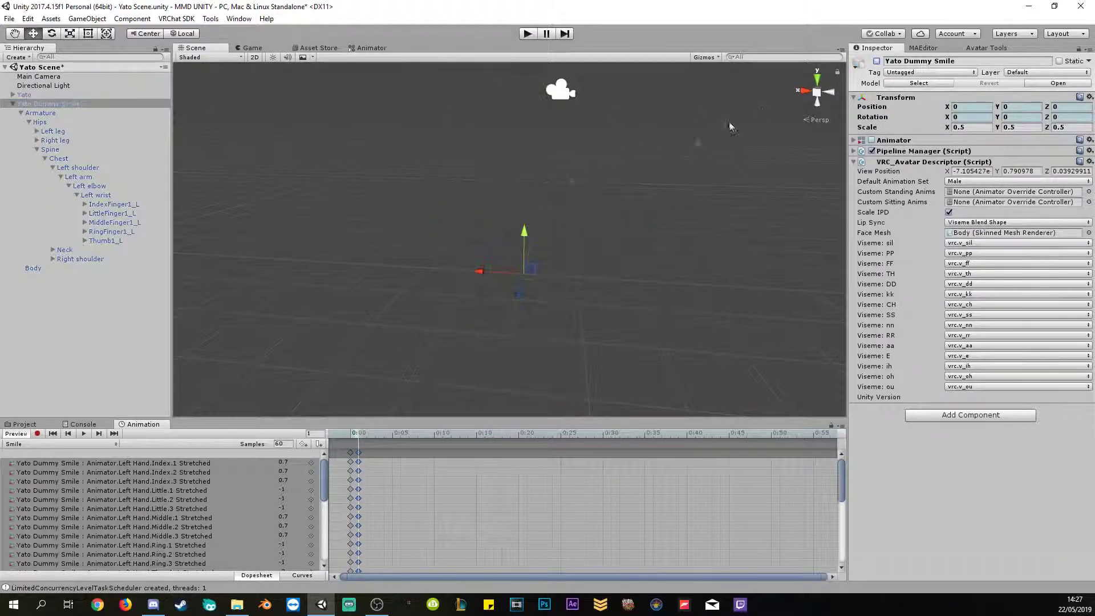
left_click(23, 425)
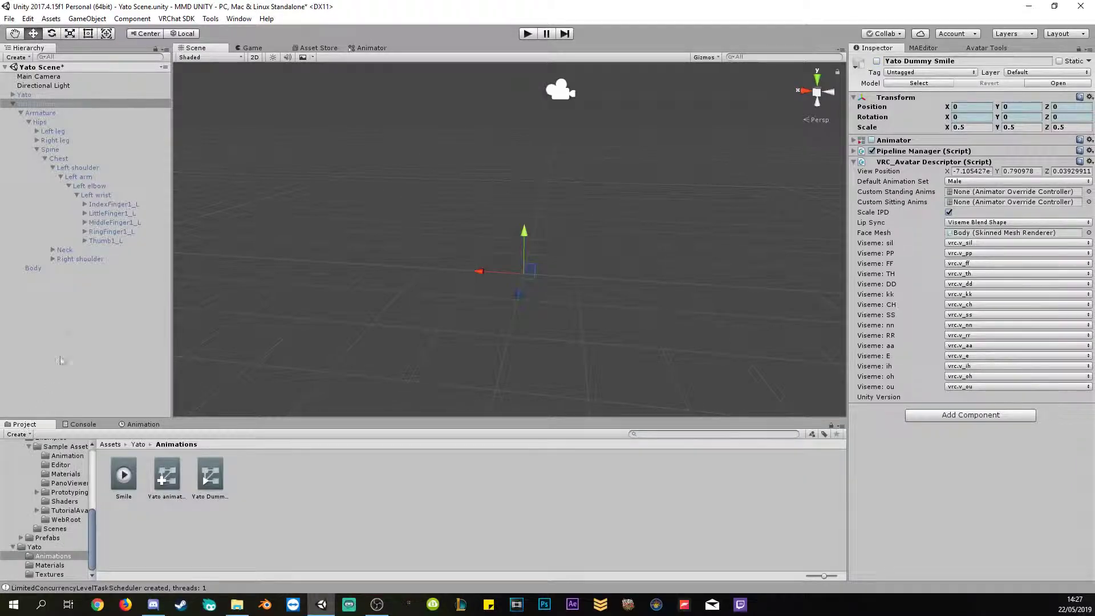
left_click(25, 94)
left_click(877, 61)
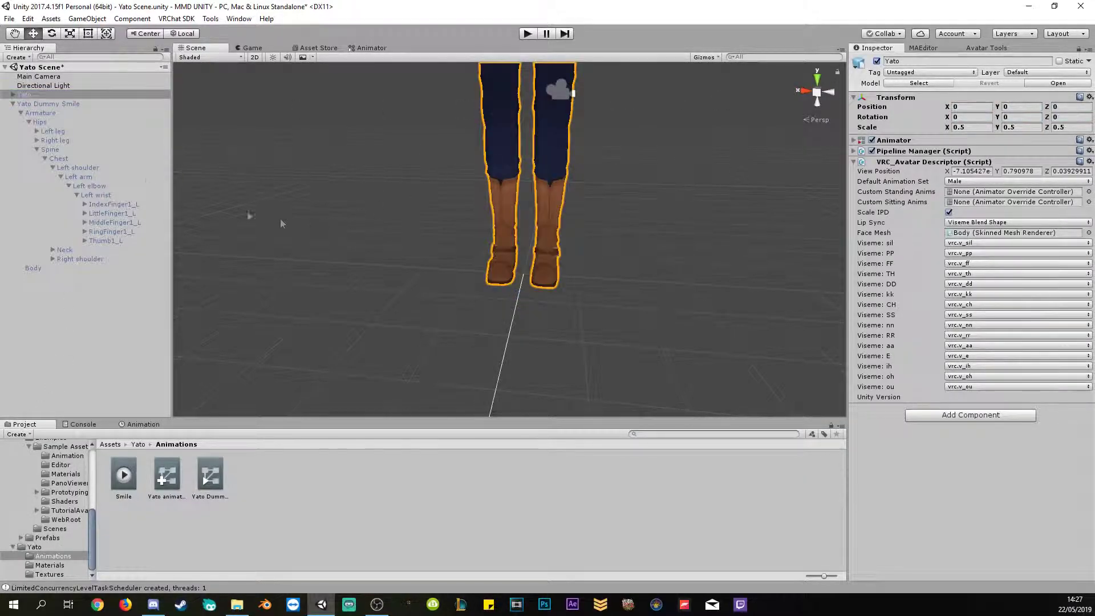
left_click(621, 197)
middle_click_drag(649, 177, 650, 330)
middle_click_drag(620, 228, 619, 424)
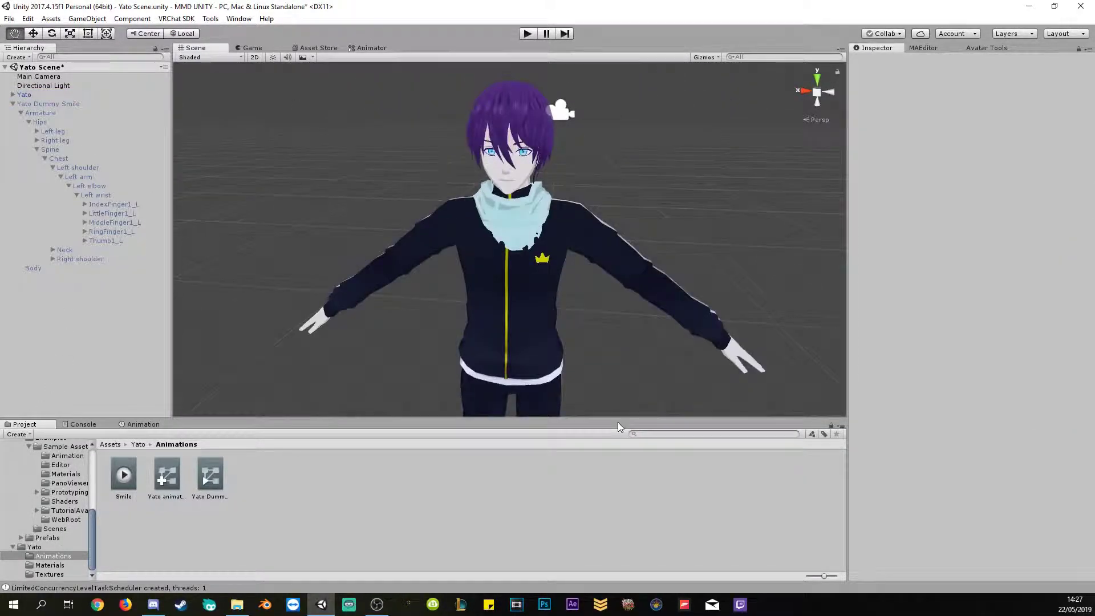
Assign the Smile clip to the VICTORY override in the Yato animations override controller.
left_click(39, 95)
left_click(243, 481)
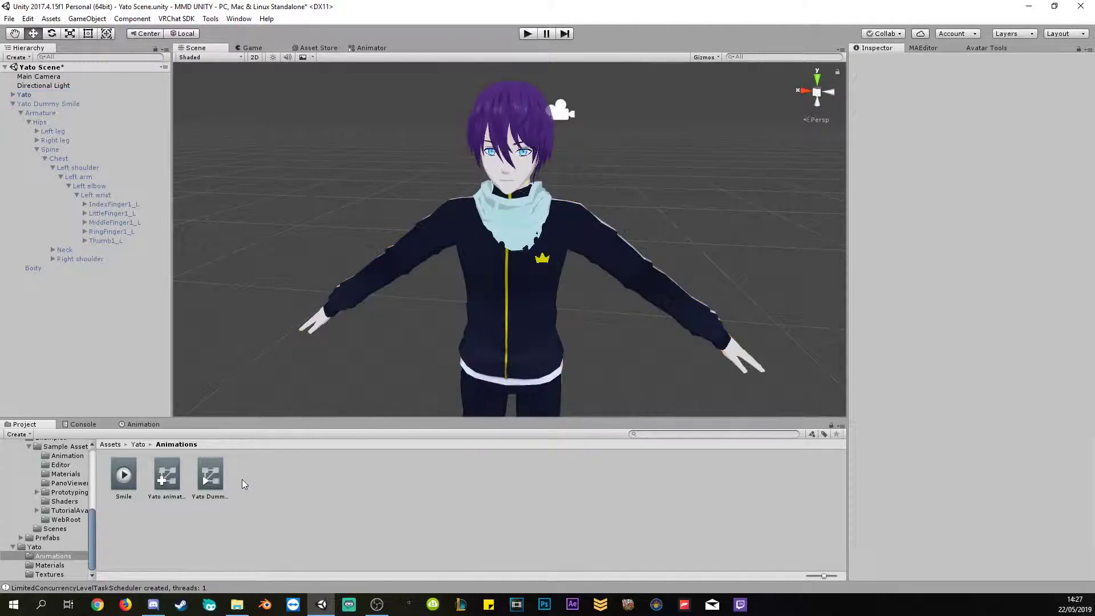
left_click(211, 478)
left_click(168, 479)
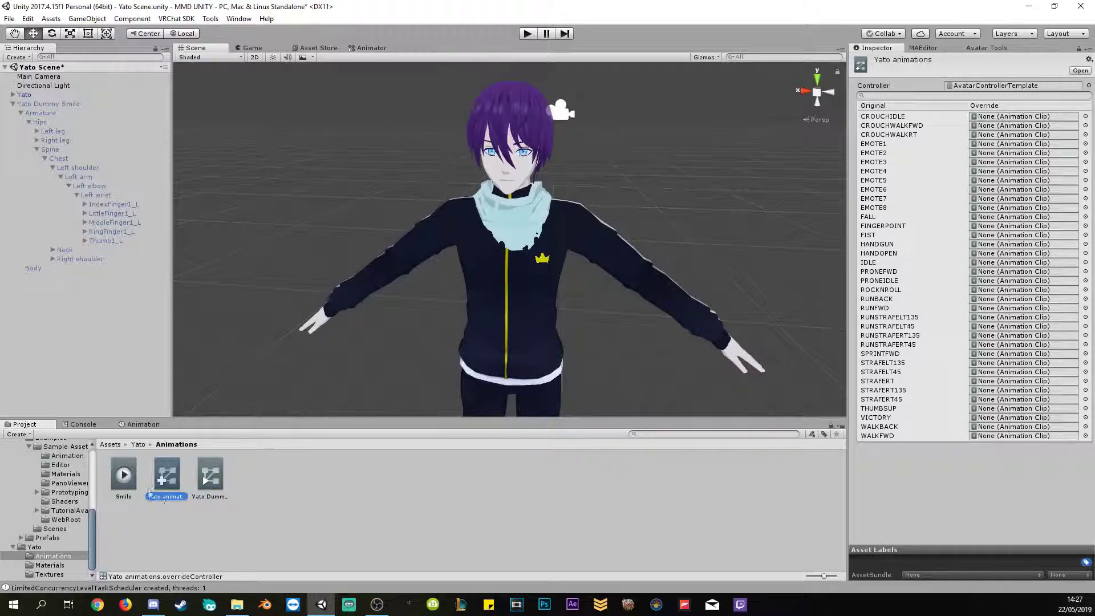
left_click_drag(127, 484, 990, 425)
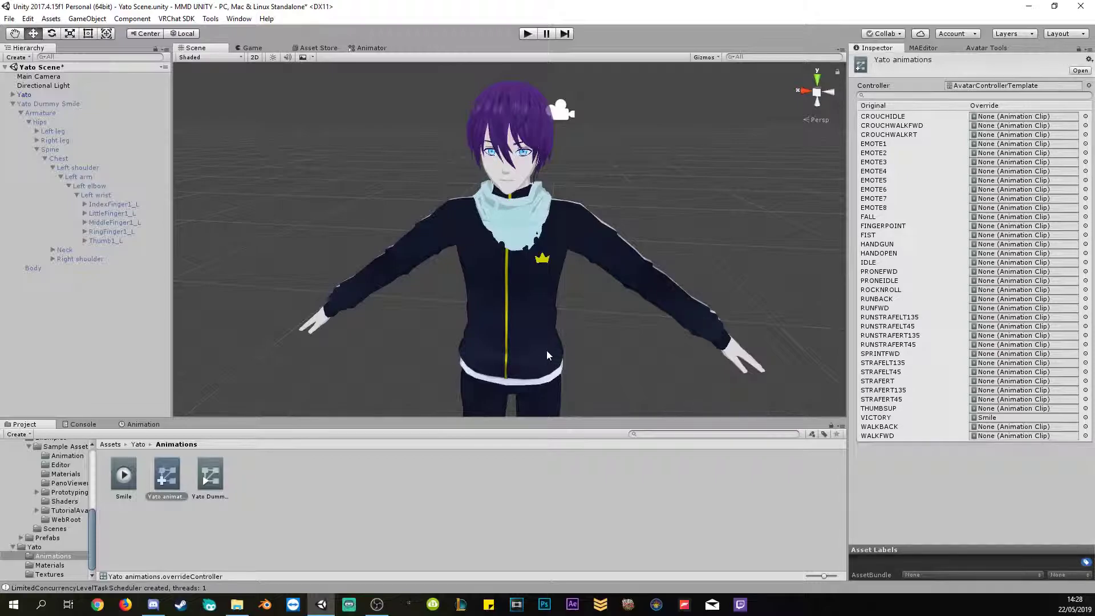
Set Yato animations as the Custom Standing Anims controller in Yato's VRC_Avatar Descriptor and save the scene.
left_click(49, 95)
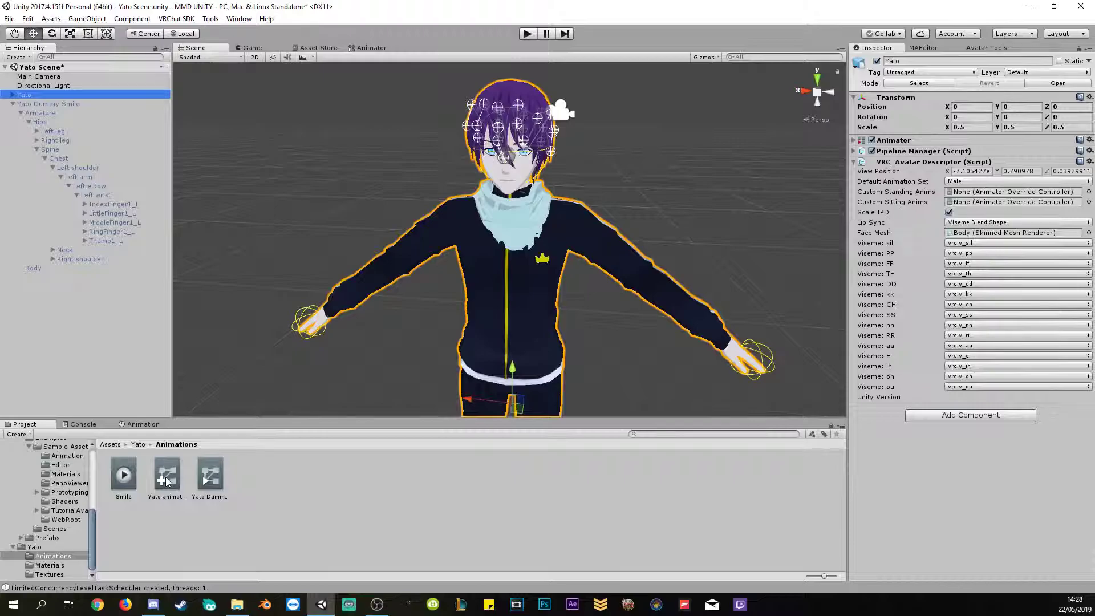
left_click(913, 163)
left_click(923, 163)
left_click(167, 482)
left_click_drag(167, 484, 936, 197)
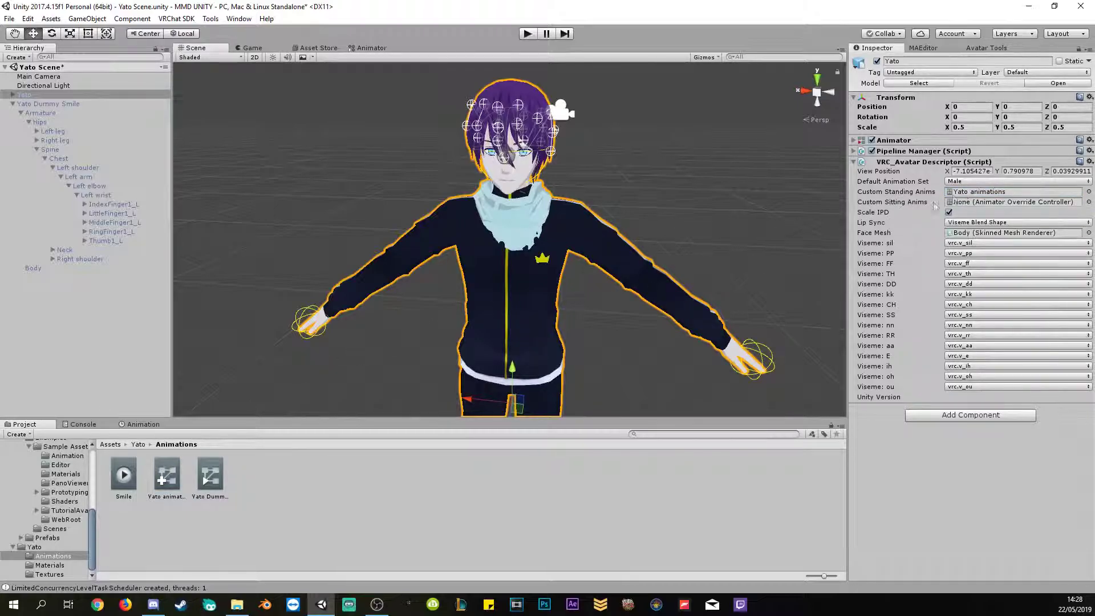
left_click(166, 478)
left_click(40, 106)
left_click(51, 98)
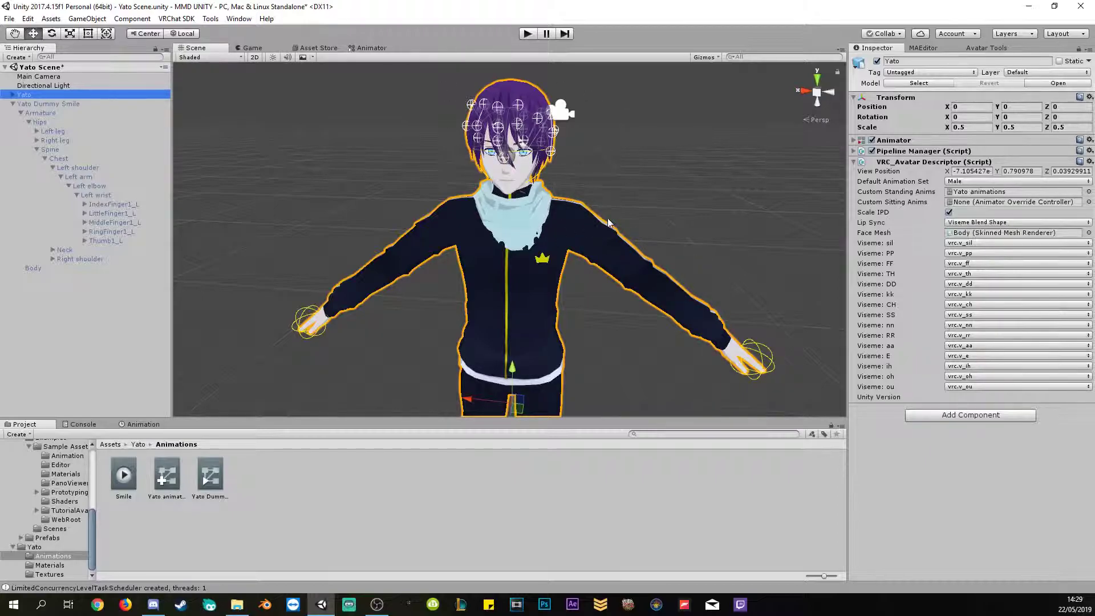
left_click_drag(638, 213, 656, 218, "alt")
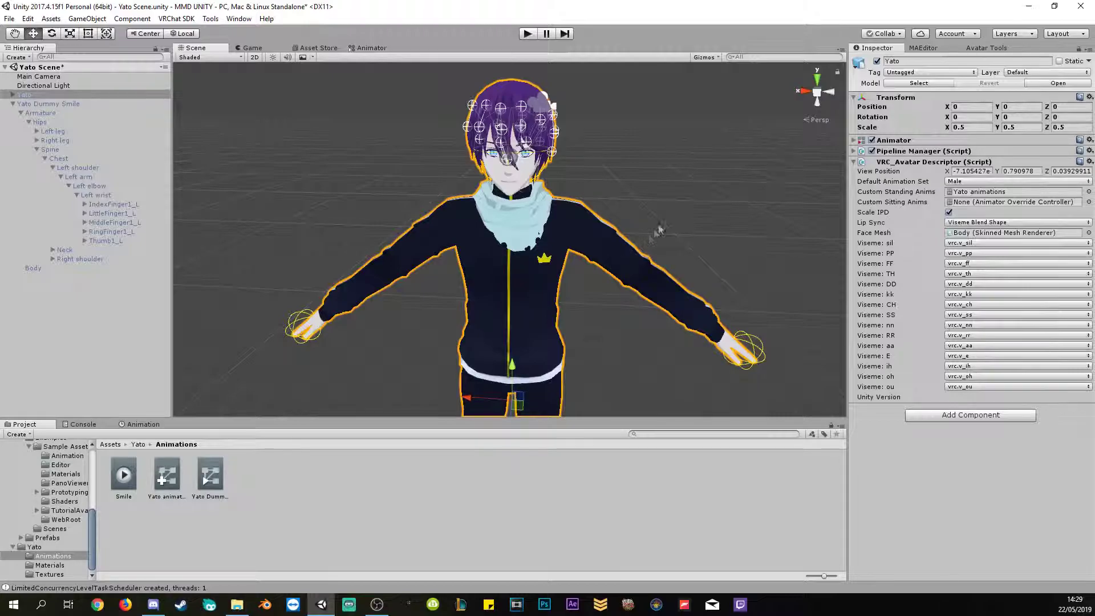
key("ctrl+s")
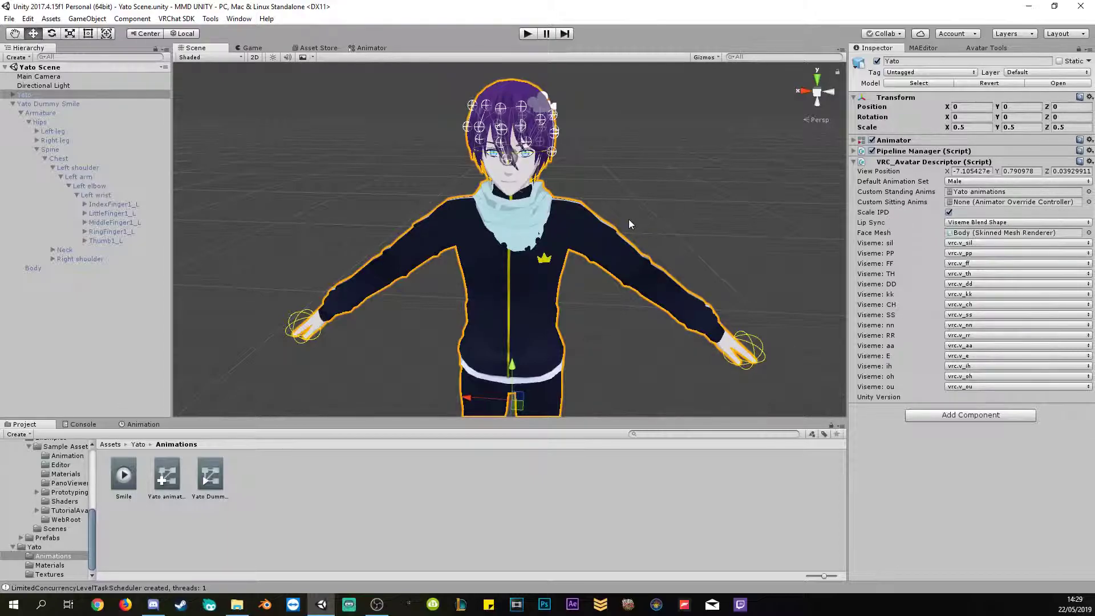
Expand Yato's Pipeline Manager component to check its blueprint ID and login information.
left_click(881, 140)
left_click(890, 140)
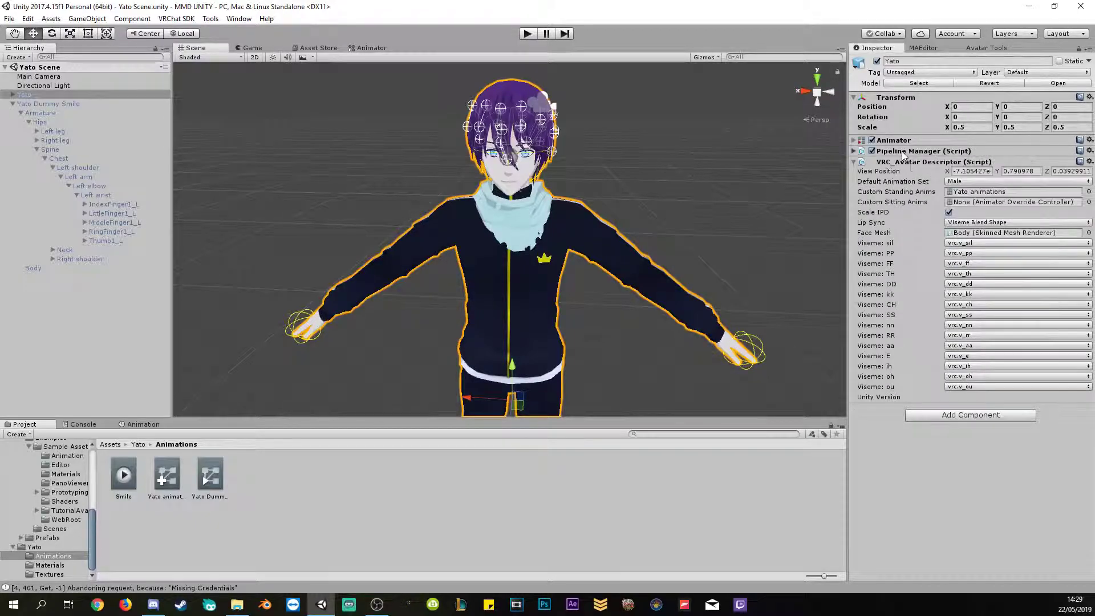
left_click(238, 19)
mouse_move(266, 19)
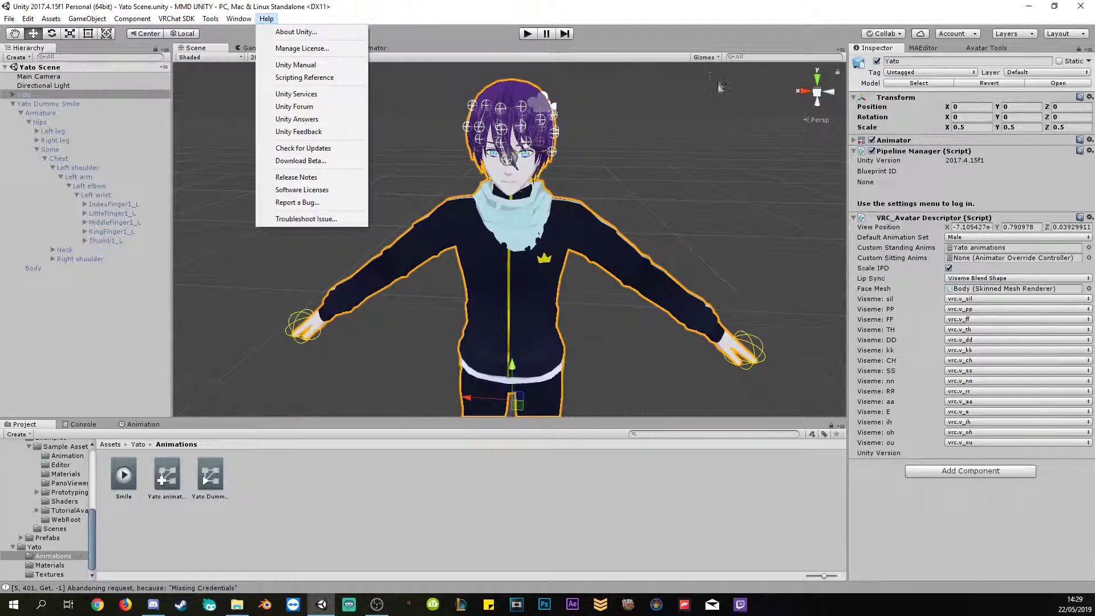
left_click(907, 140)
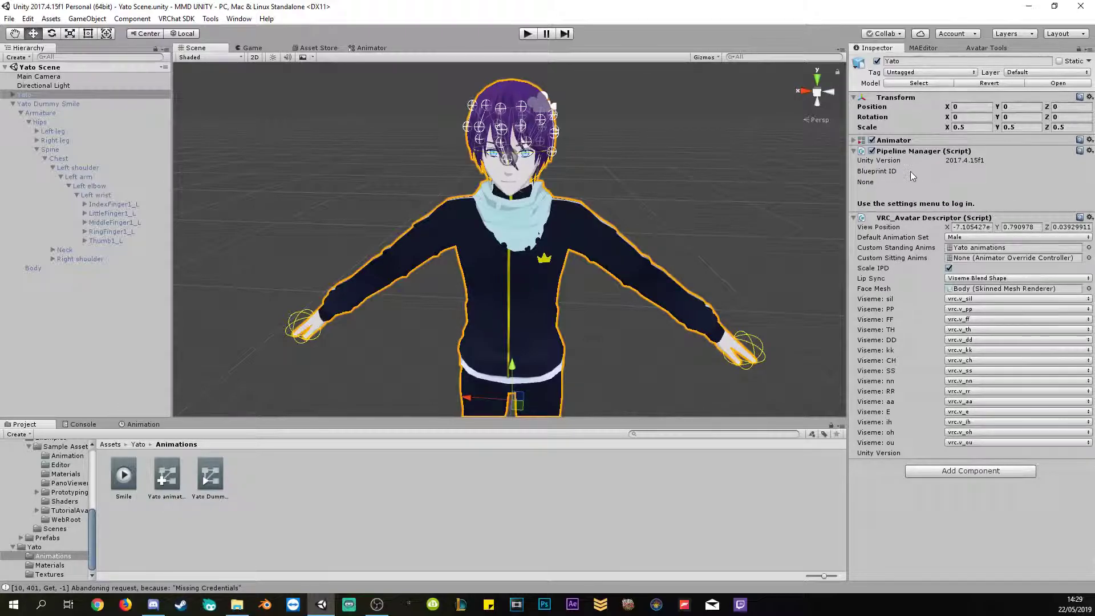
left_click_drag(640, 222, 611, 275, "alt")
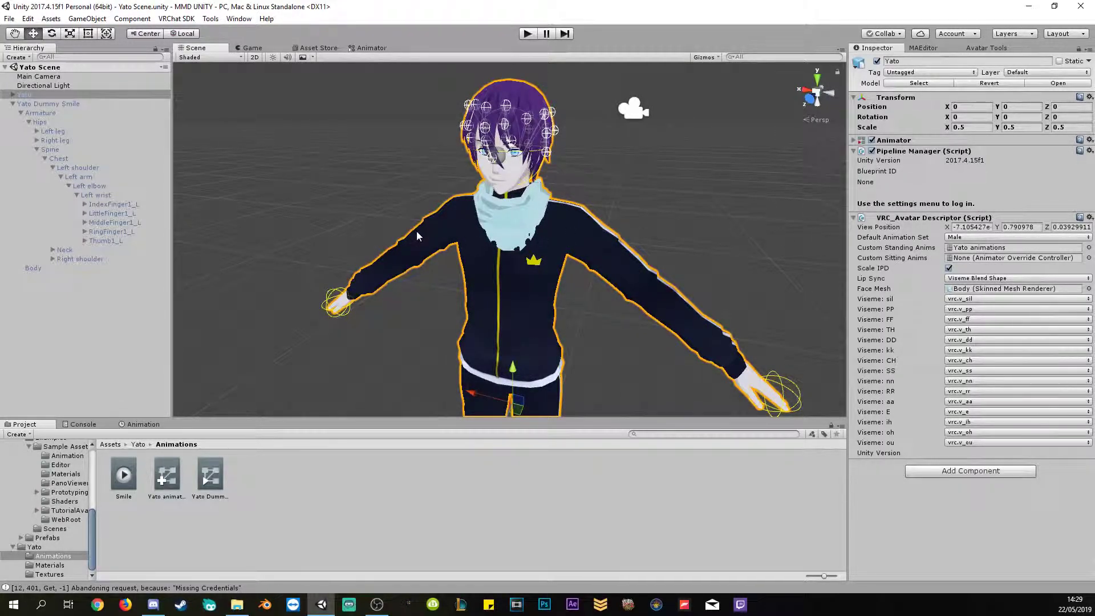
left_click_drag(416, 230, 306, 183, "alt")
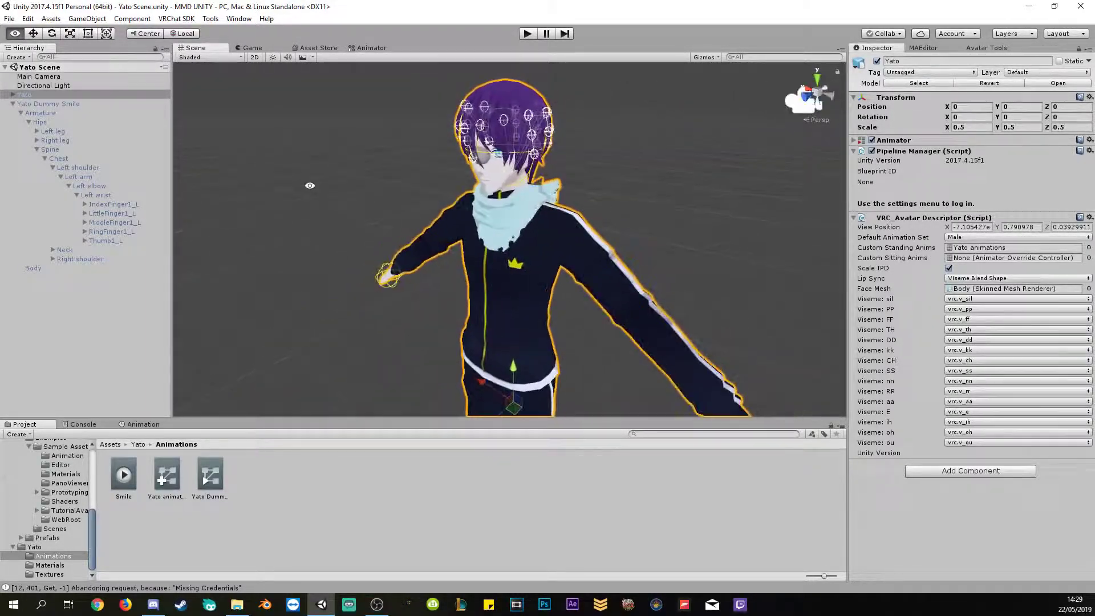